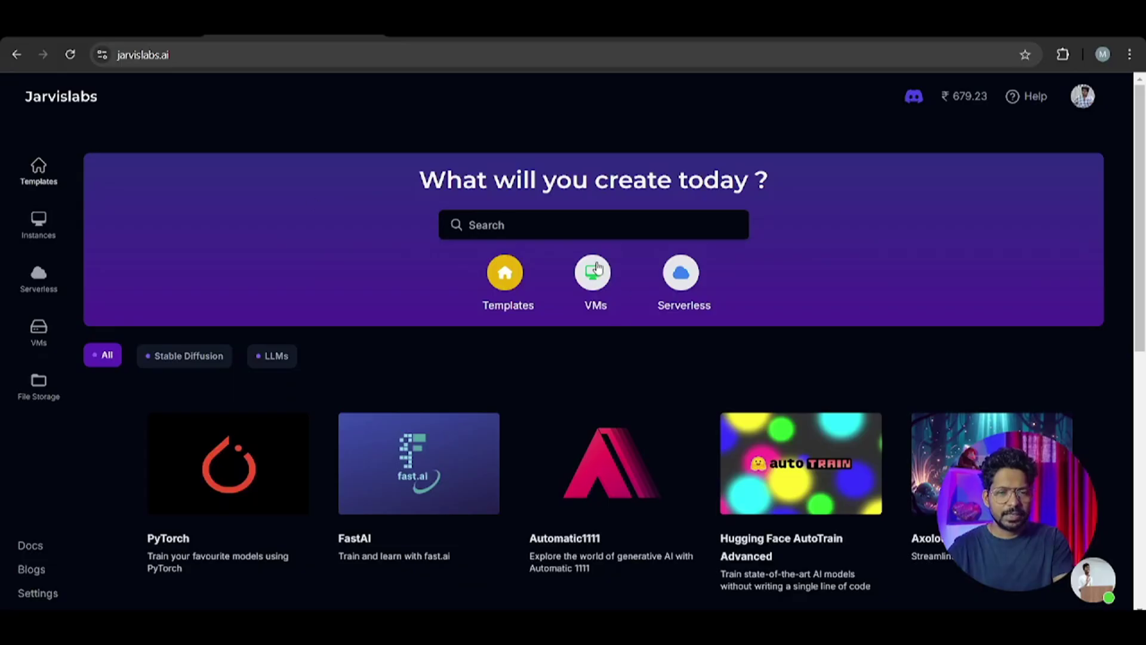
Browse the Jarvislabs template gallery and check the fooocus_colab.ipynb notebook in Google Colab
scroll(578, 328, "down", 3)
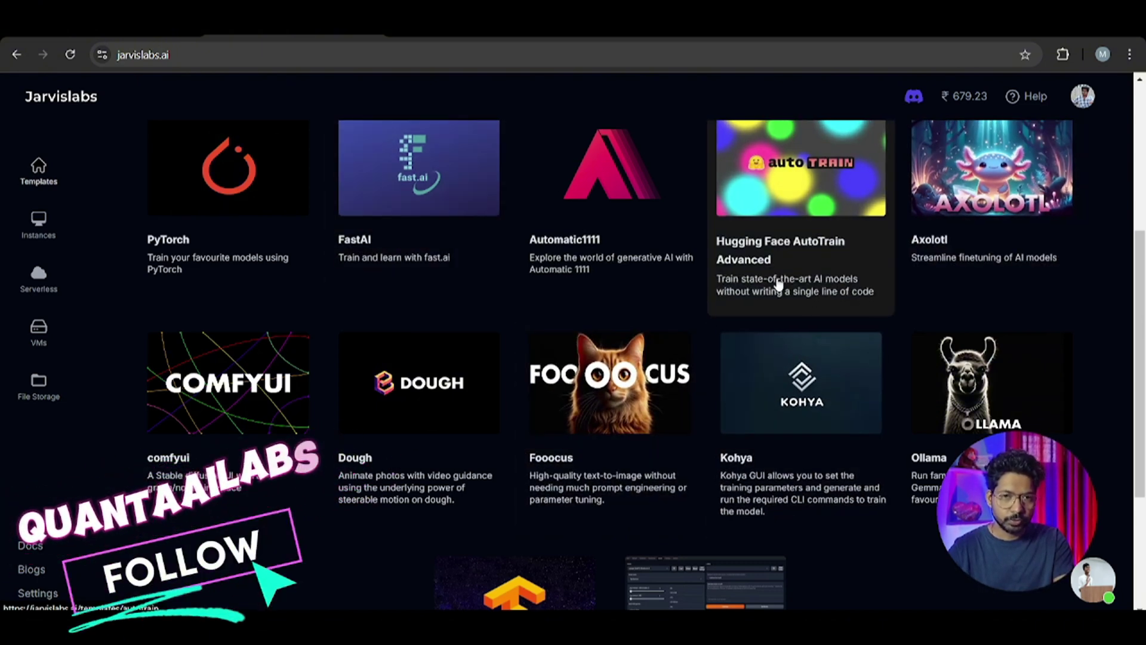
left_click(460, 34)
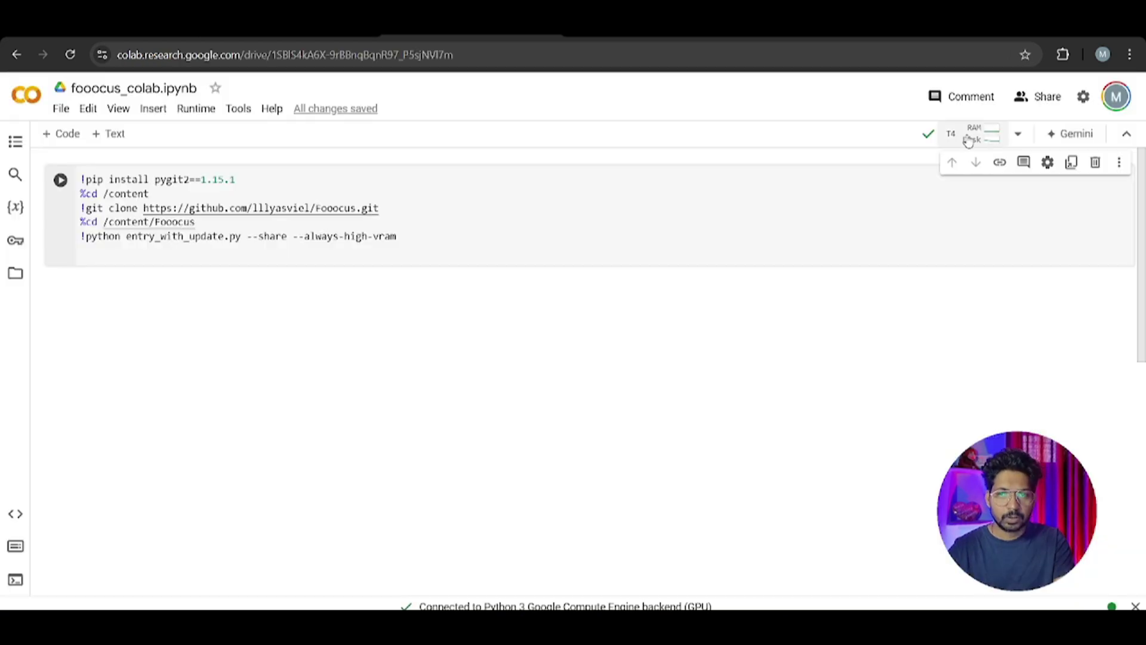
mouse_move(954, 140)
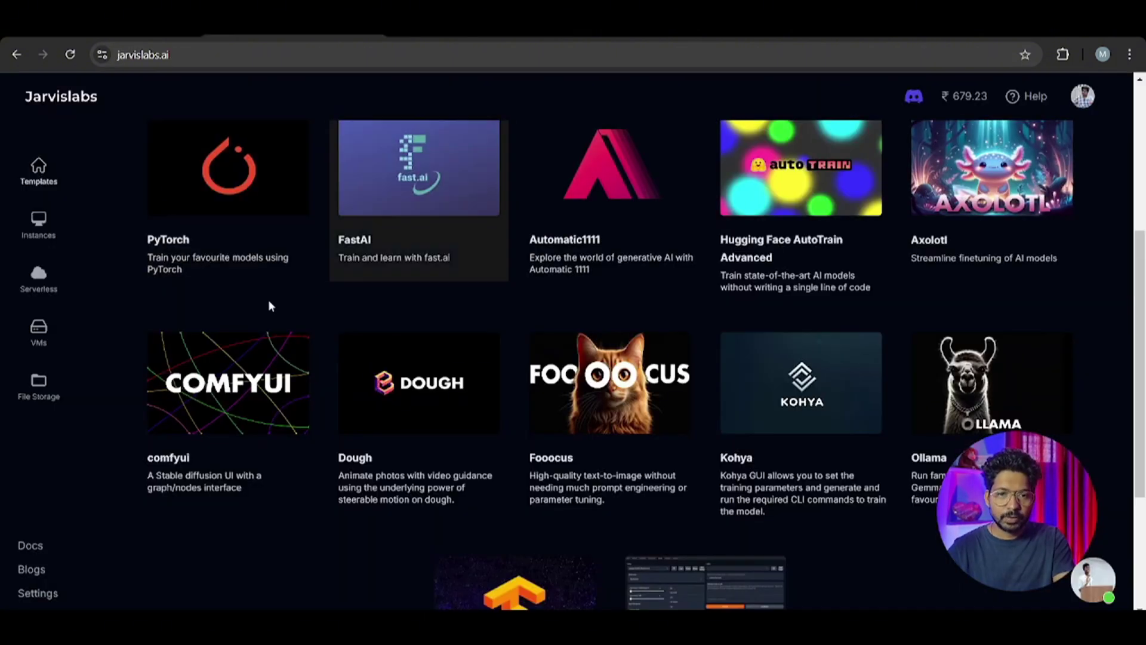
scroll(673, 361, "up", 5)
scroll(361, 266, "down", 3)
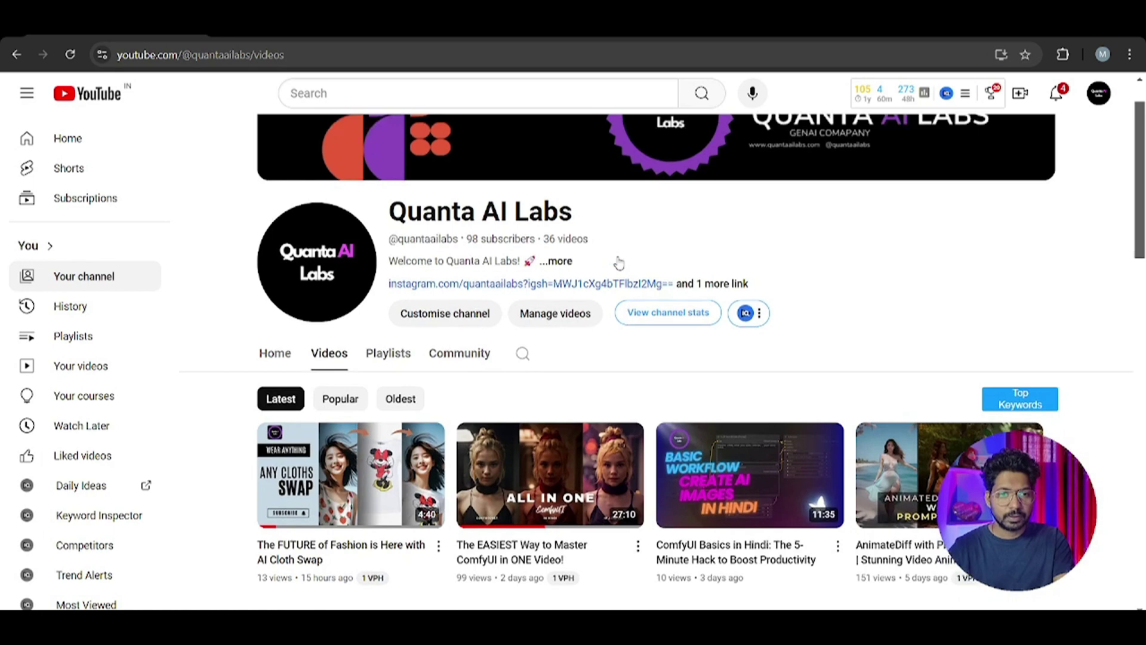
Look through the latest videos on the Quanta AI Labs YouTube channel
scroll(619, 263, "up", 1)
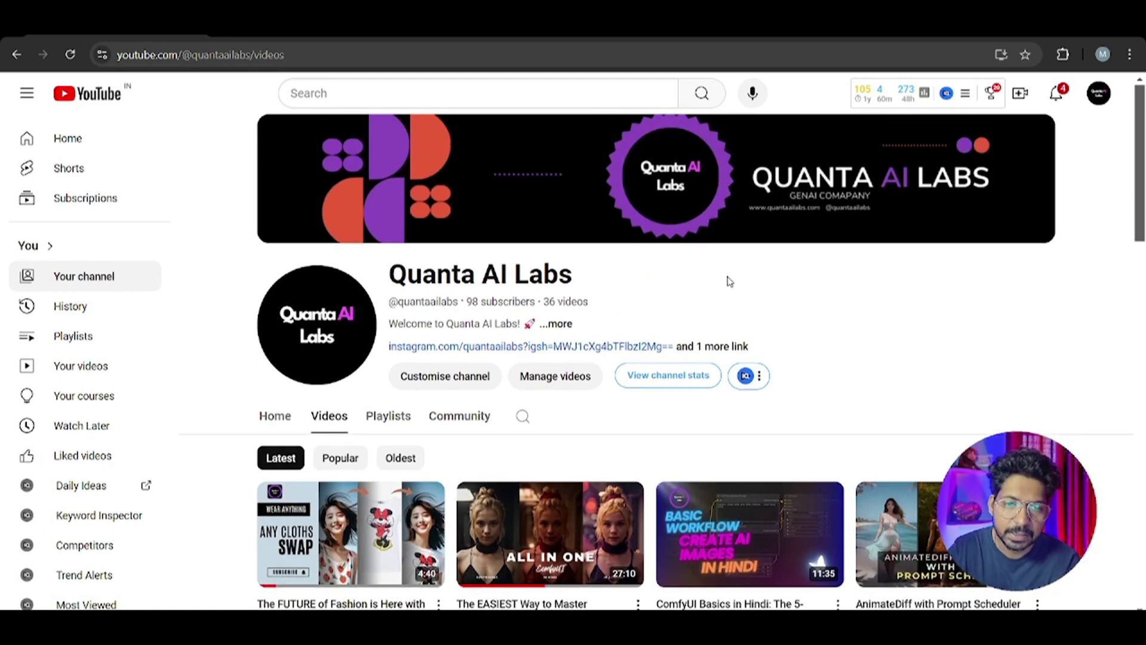
scroll(730, 282, "down", 1)
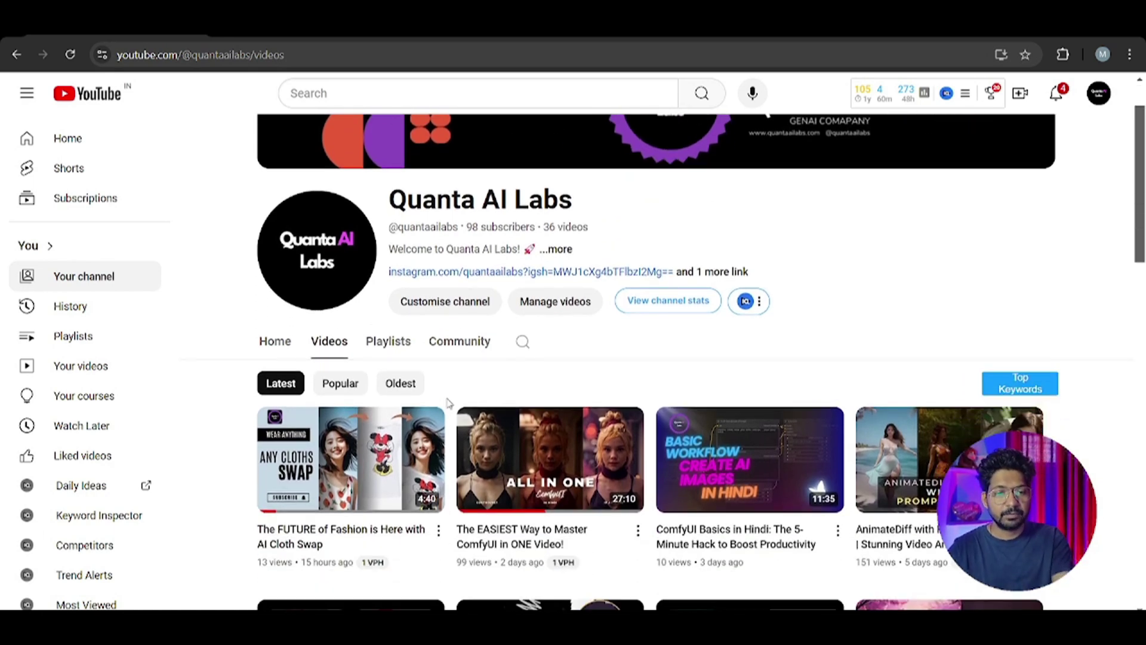
scroll(449, 403, "down", 3)
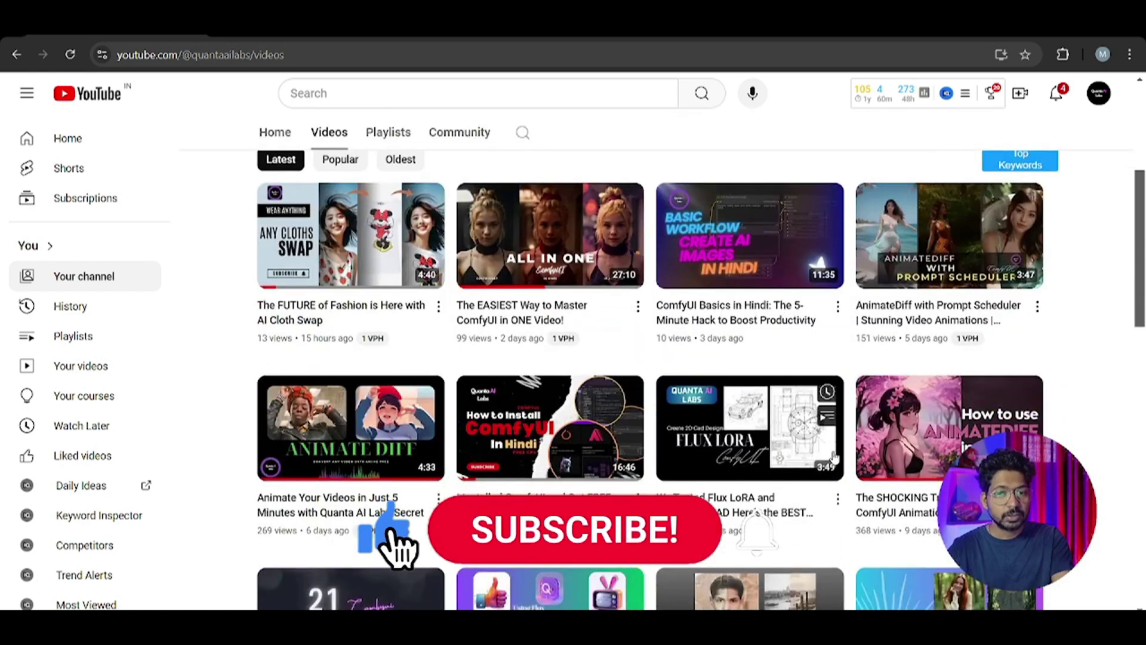
scroll(638, 385, "up", 5)
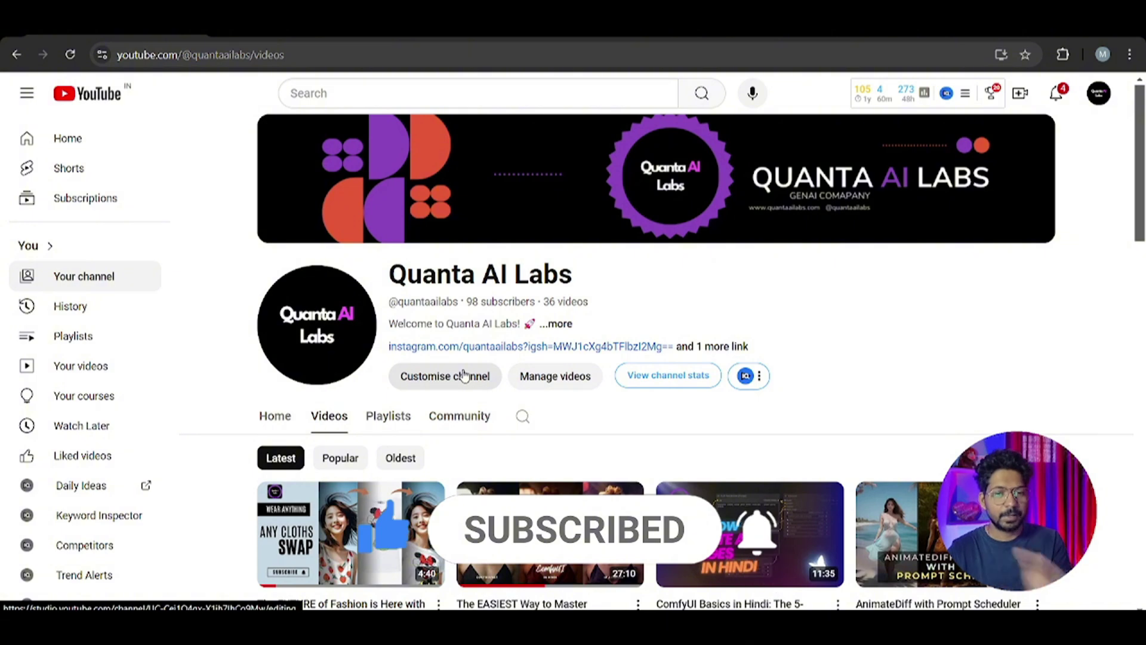
mouse_move(402, 208)
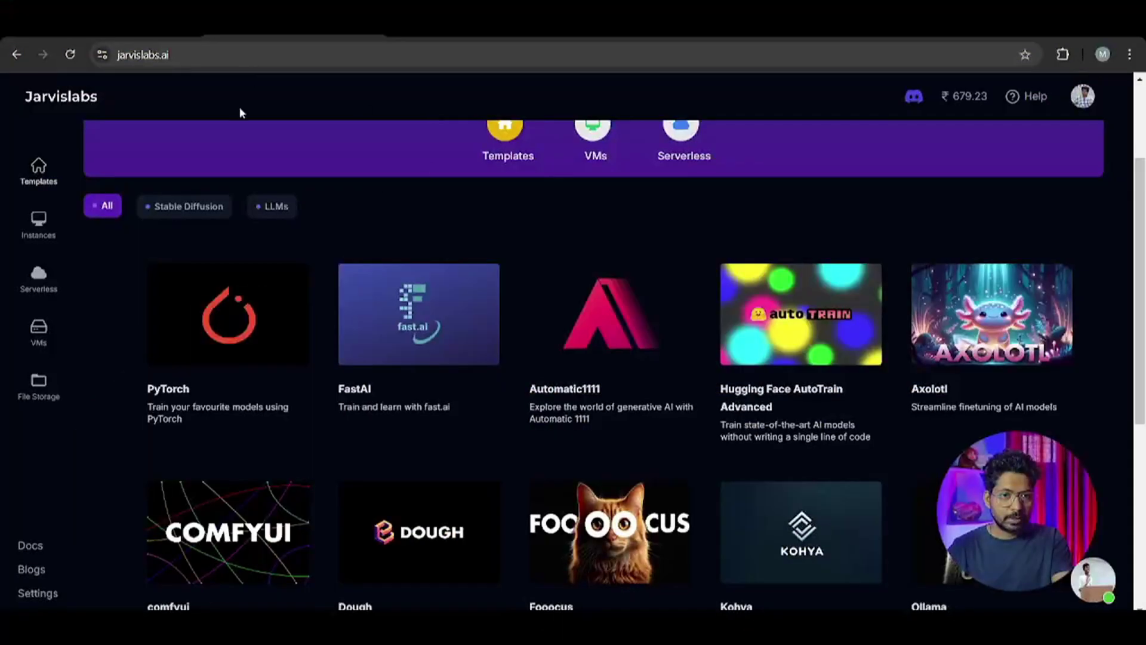
Review the Jarvislabs templates and existing instances, including the Comfyui one, and return to the template gallery
scroll(402, 172, "up", 3)
scroll(565, 248, "down", 6)
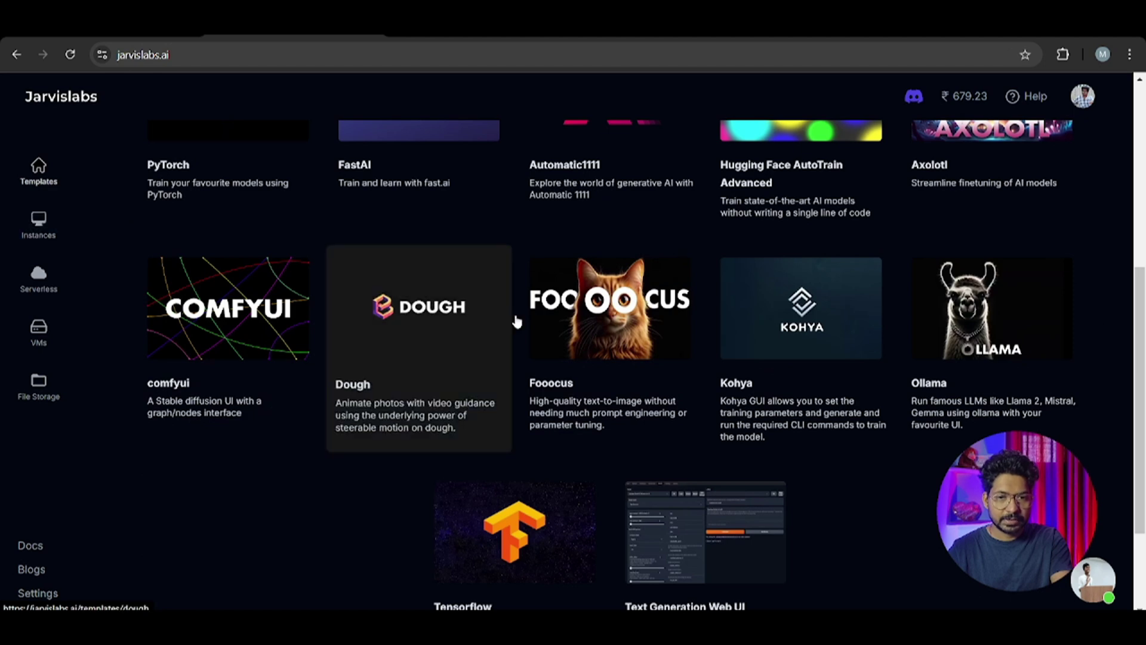
left_click(38, 226)
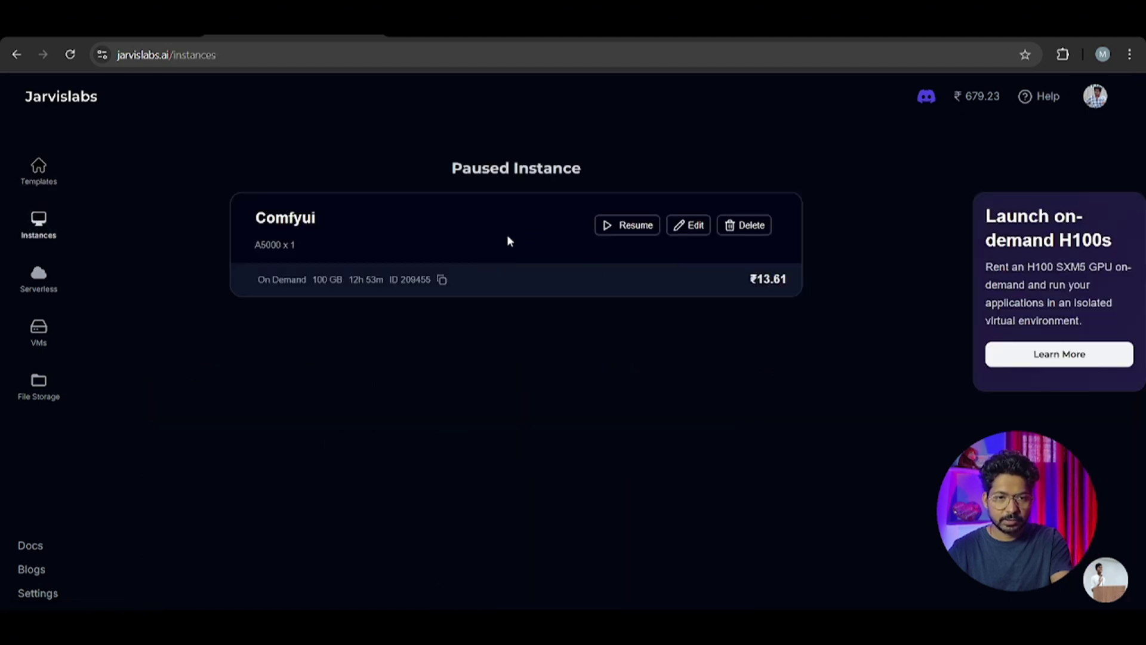
left_click(308, 226)
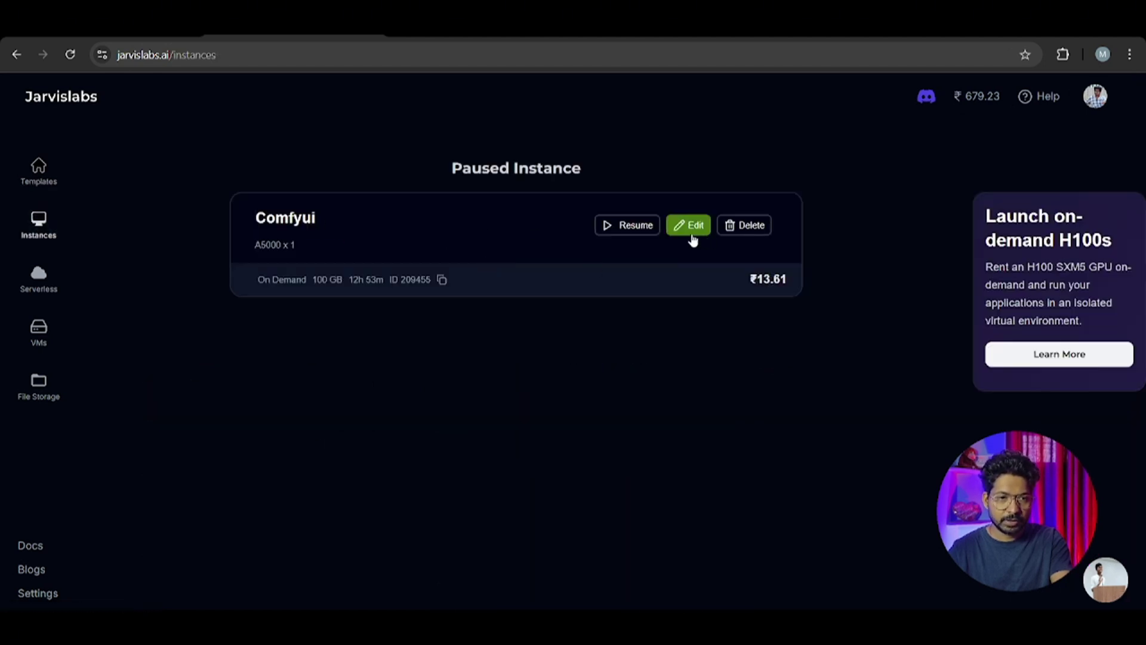
left_click(39, 178)
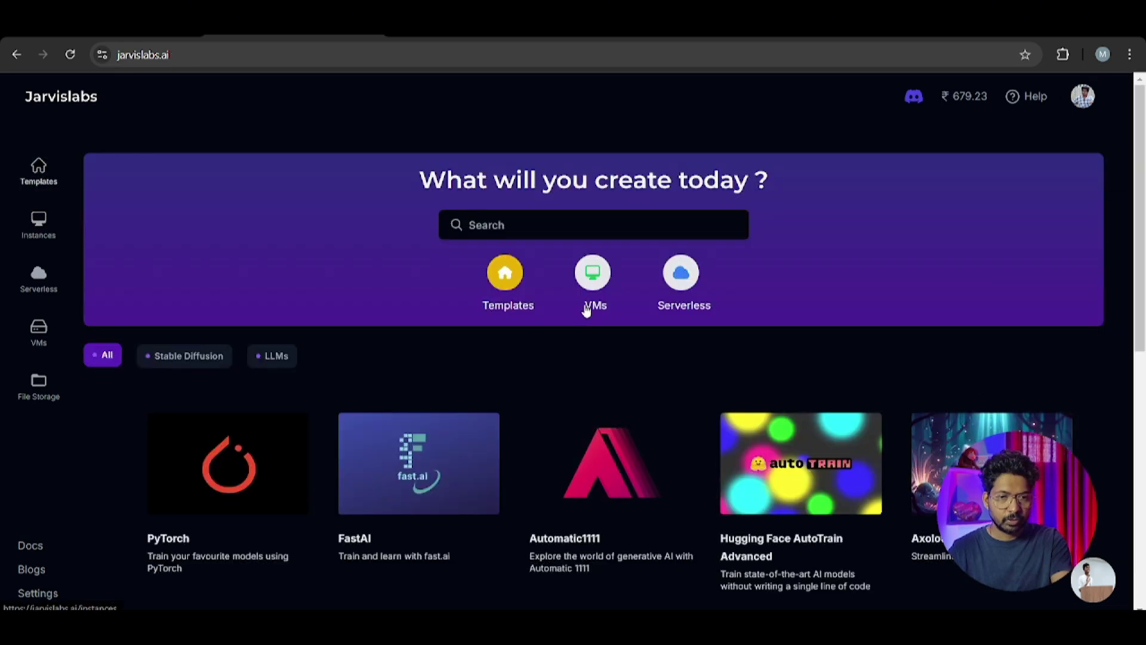
Open the Fooocus template and review its instance choices, keeping storage at 20 GB
scroll(606, 335, "down", 5)
left_click(610, 406)
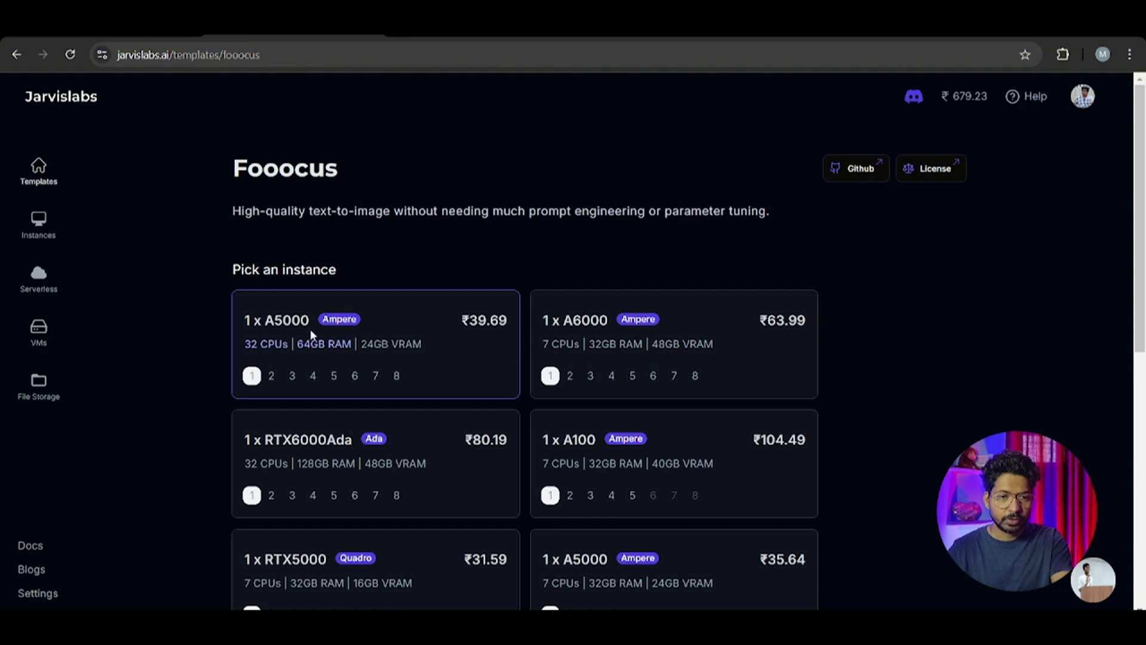
scroll(540, 270, "down", 4)
scroll(539, 266, "down", 2)
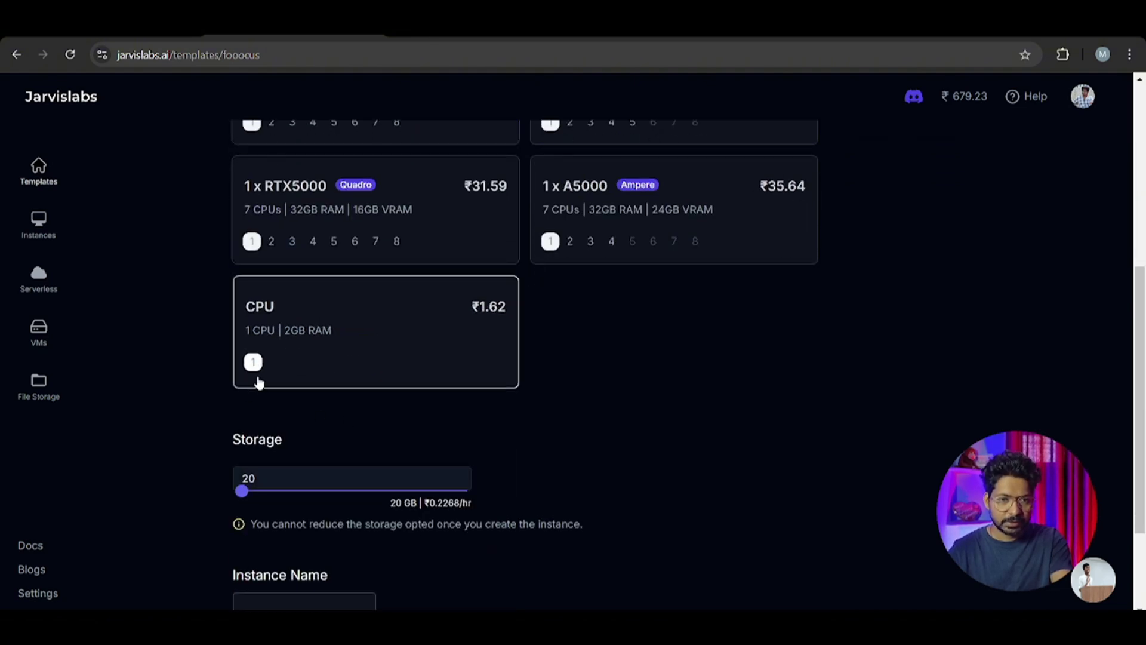
left_click_drag(242, 492, 237, 492)
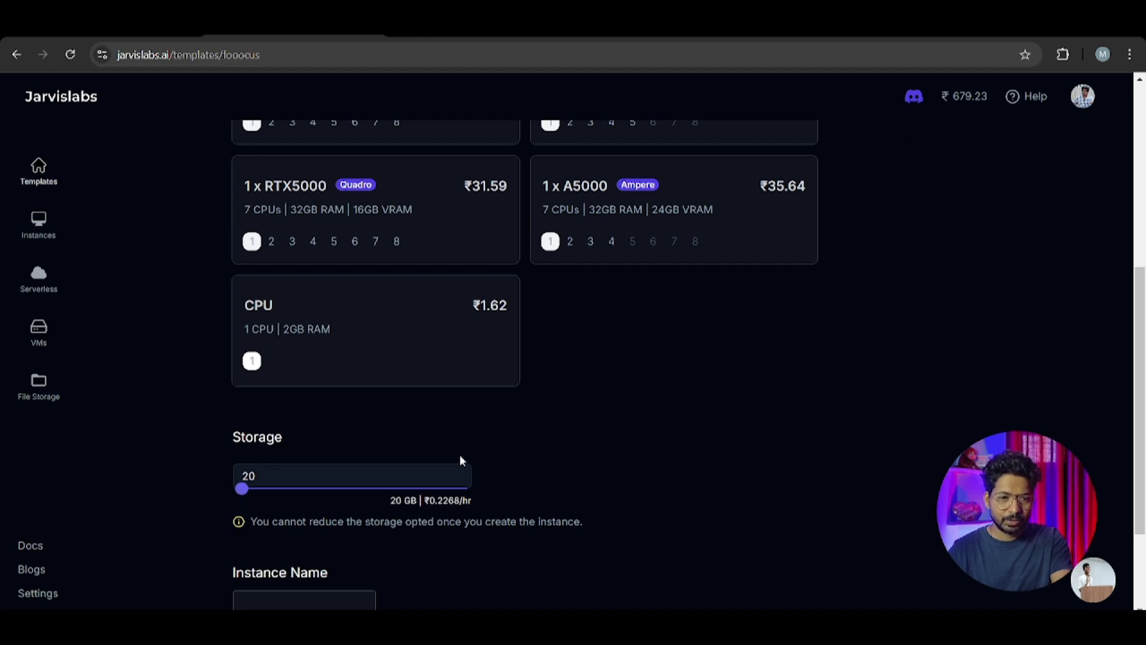
Name the Fooocus instance "focus" and launch it
scroll(460, 460, "down", 2)
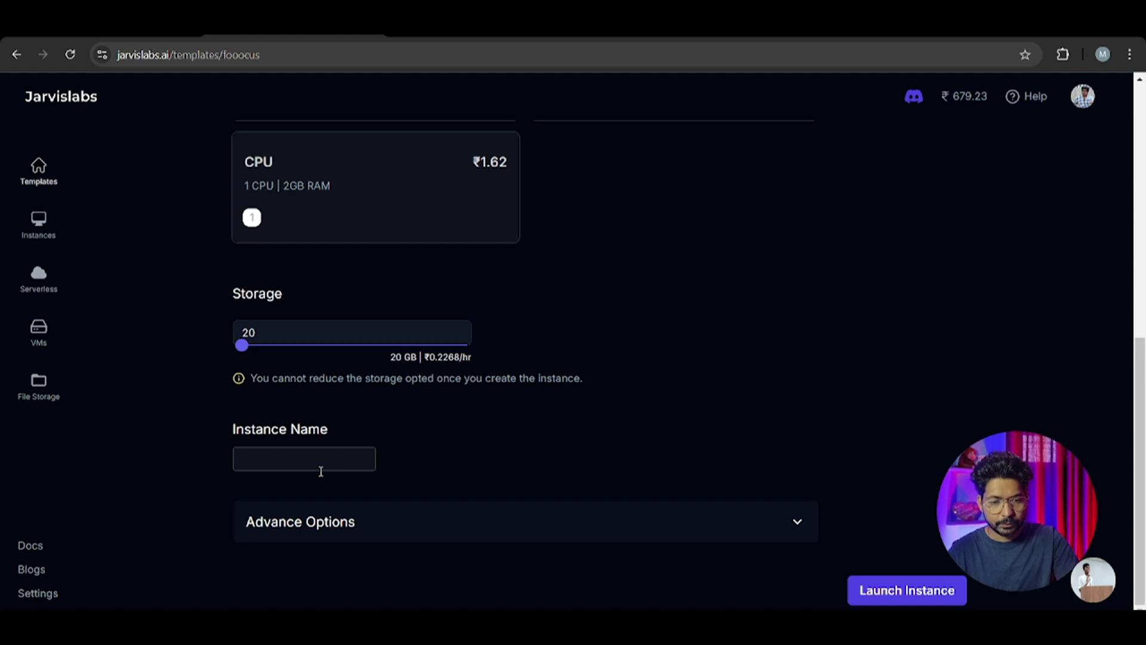
left_click(308, 462)
type("f")
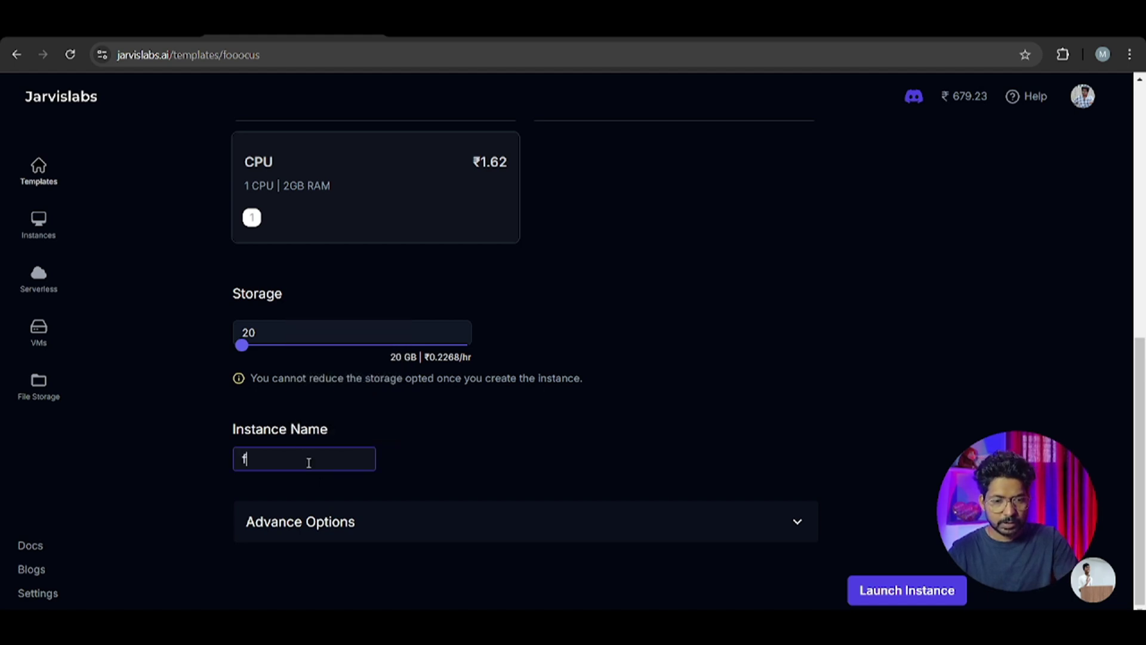
type("ocus")
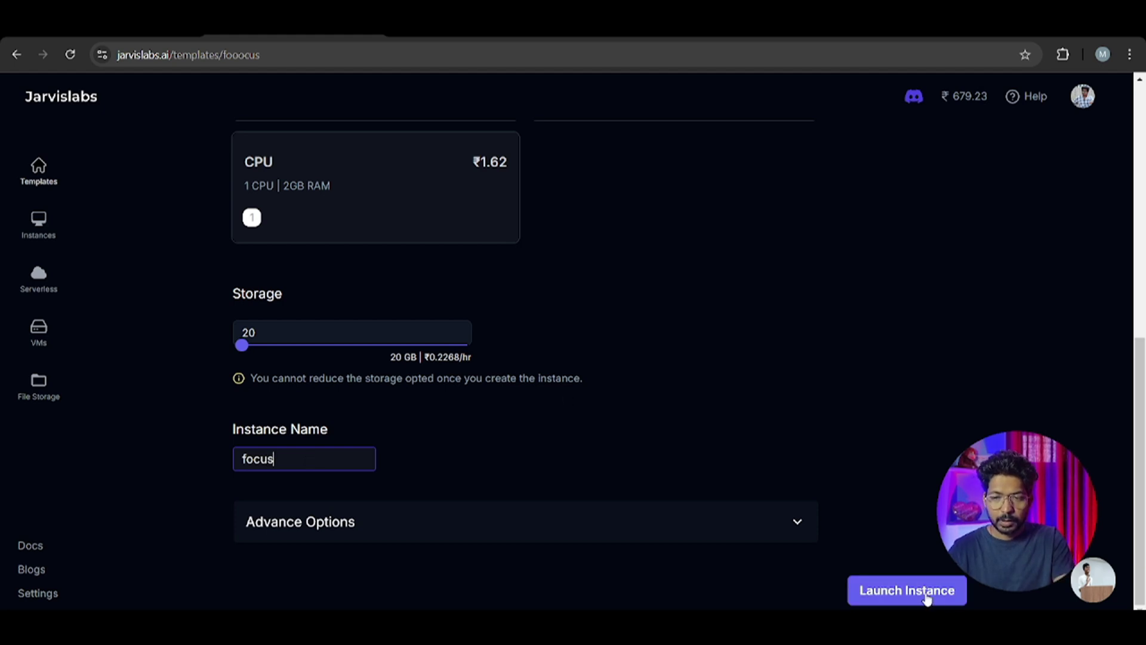
left_click(924, 593)
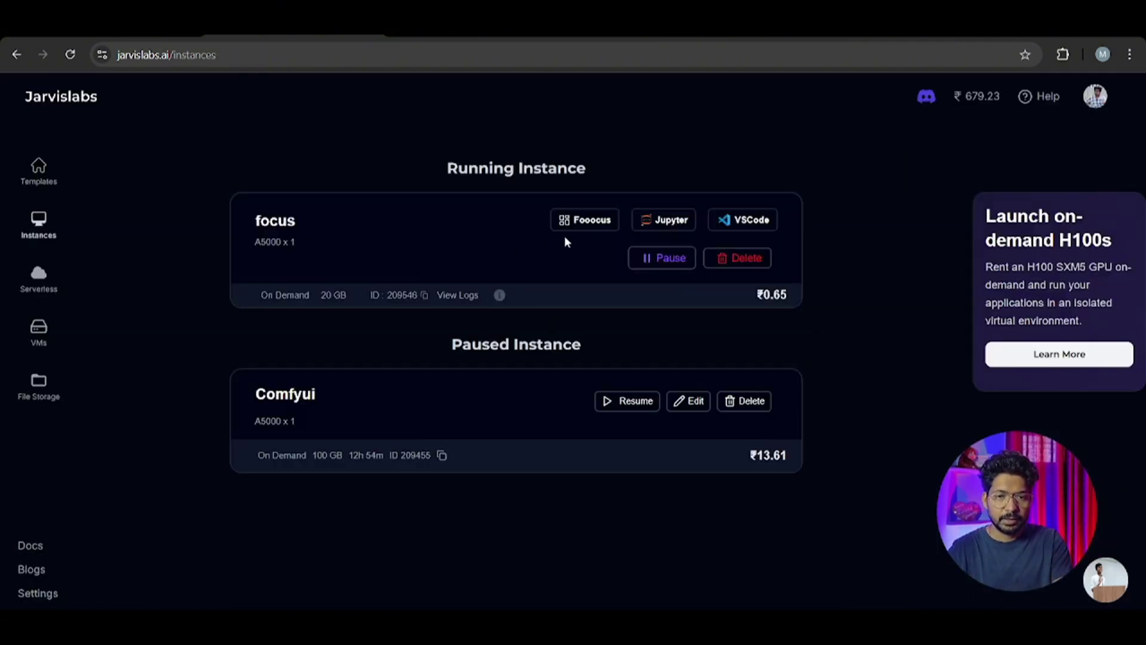
Try to open the Fooocus interface of the running focus instance, and close its page
left_click(586, 221)
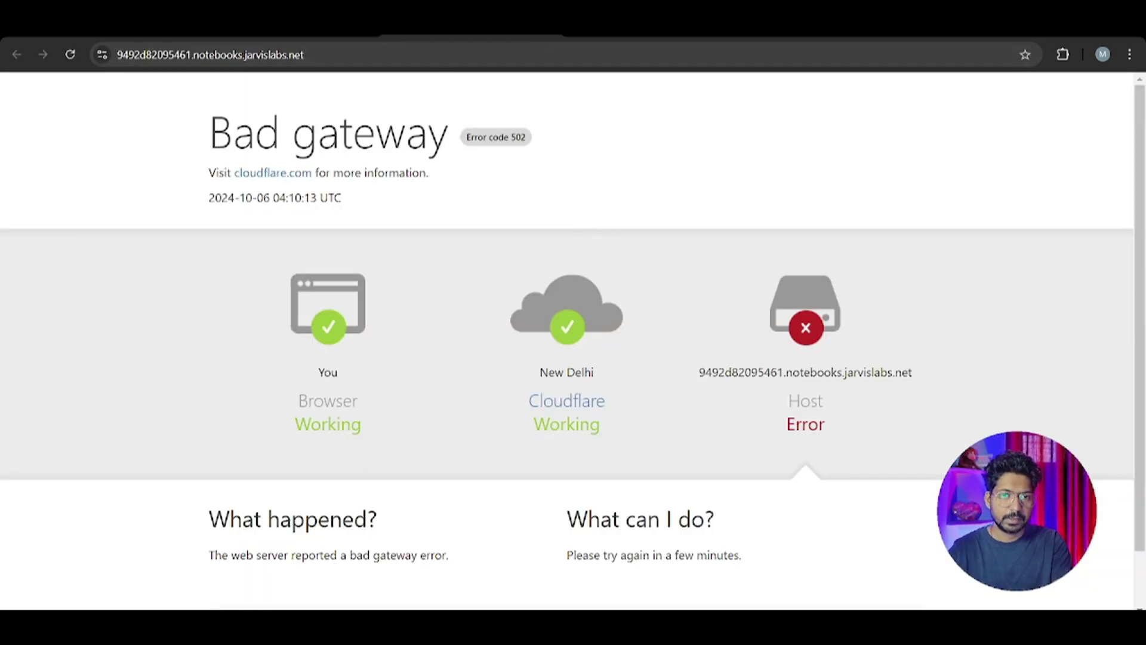
key("ctrl+w")
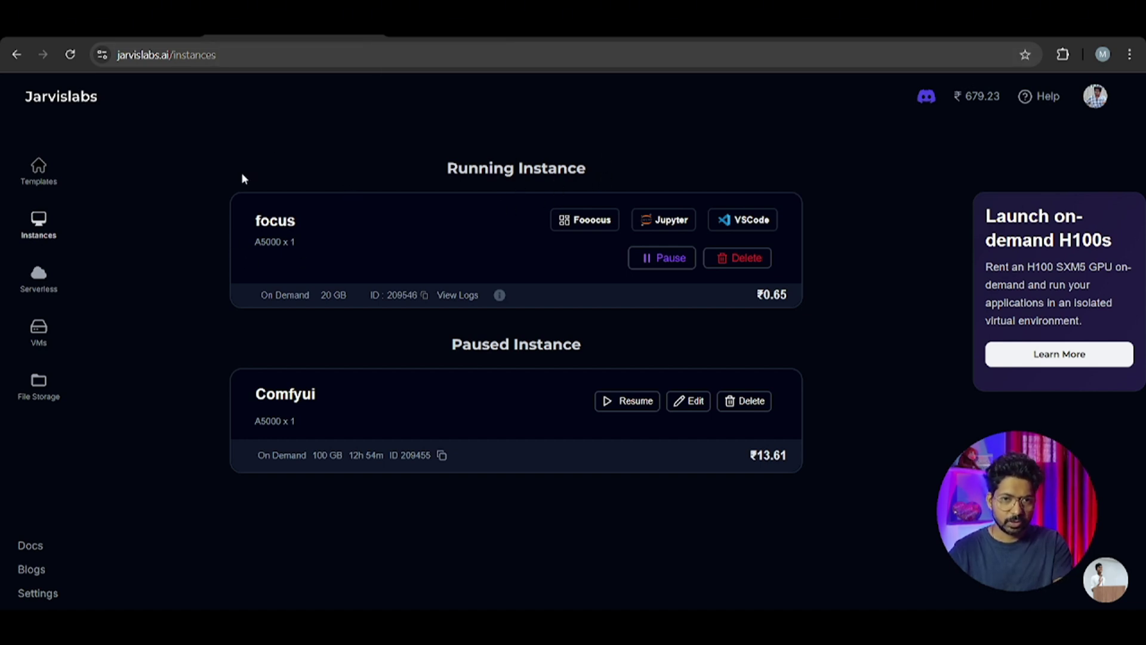
Search the web for "google colab", open the Welcome To Colab result and dismiss the Open notebook dialog
left_click(484, 40)
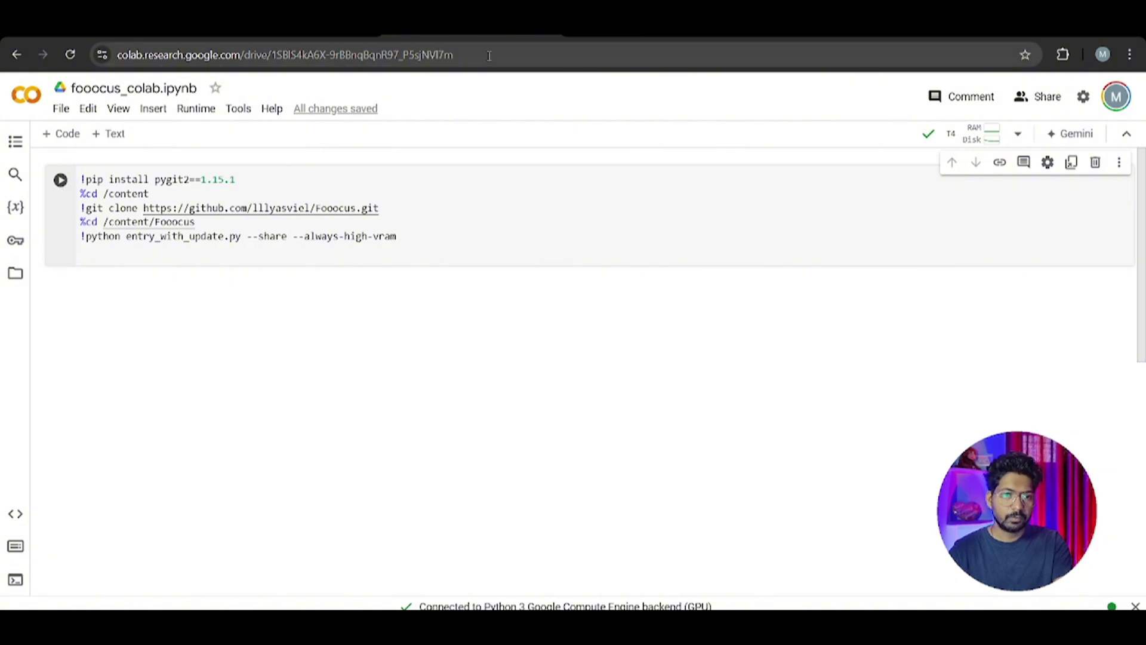
left_click(567, 36)
type("goo")
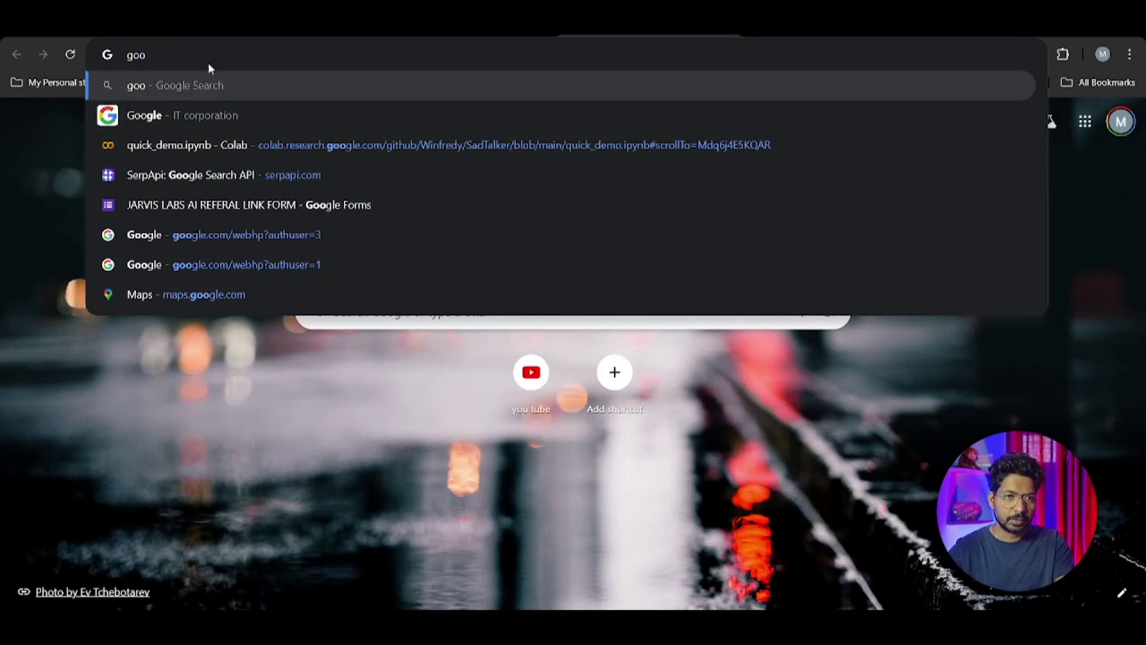
type("gl")
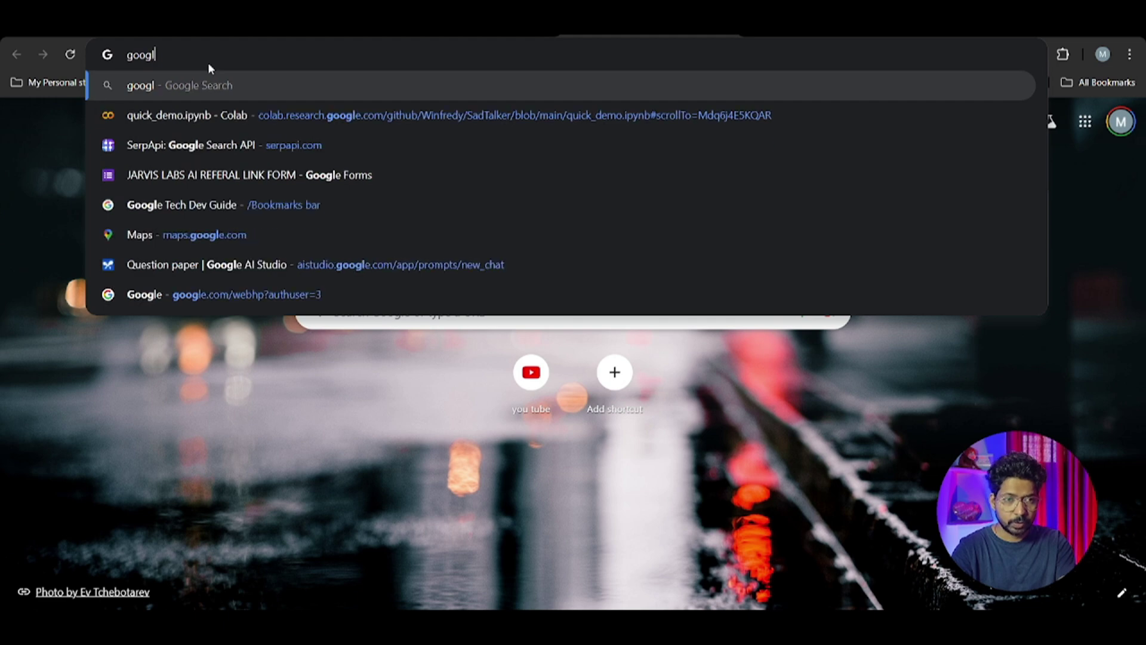
type("e colab")
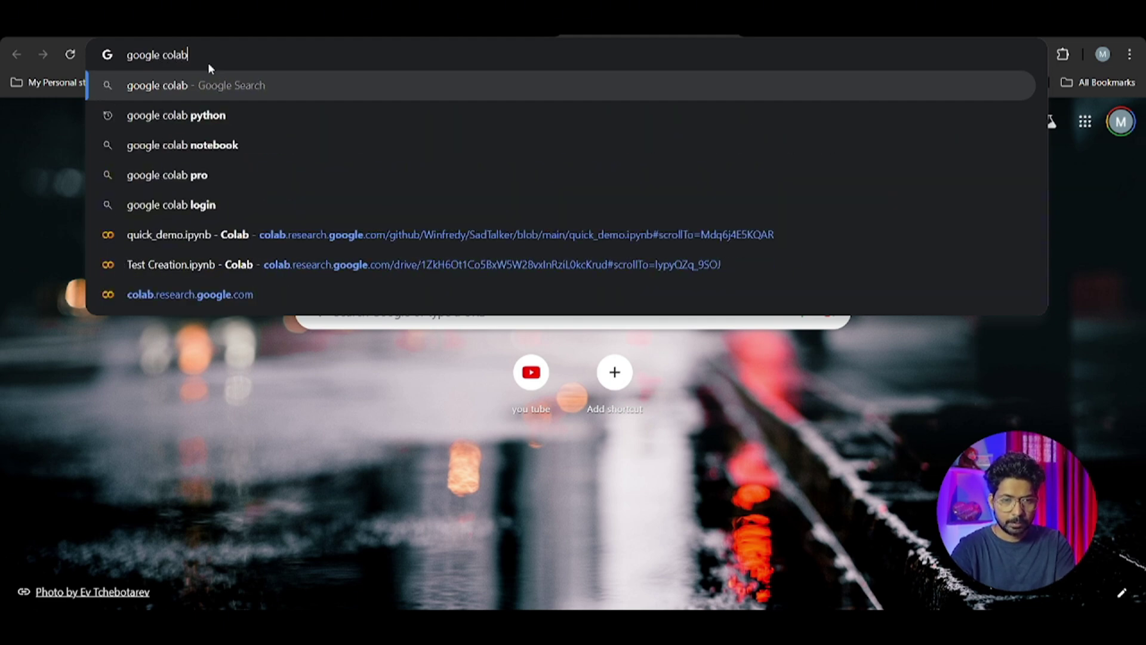
left_click(207, 90)
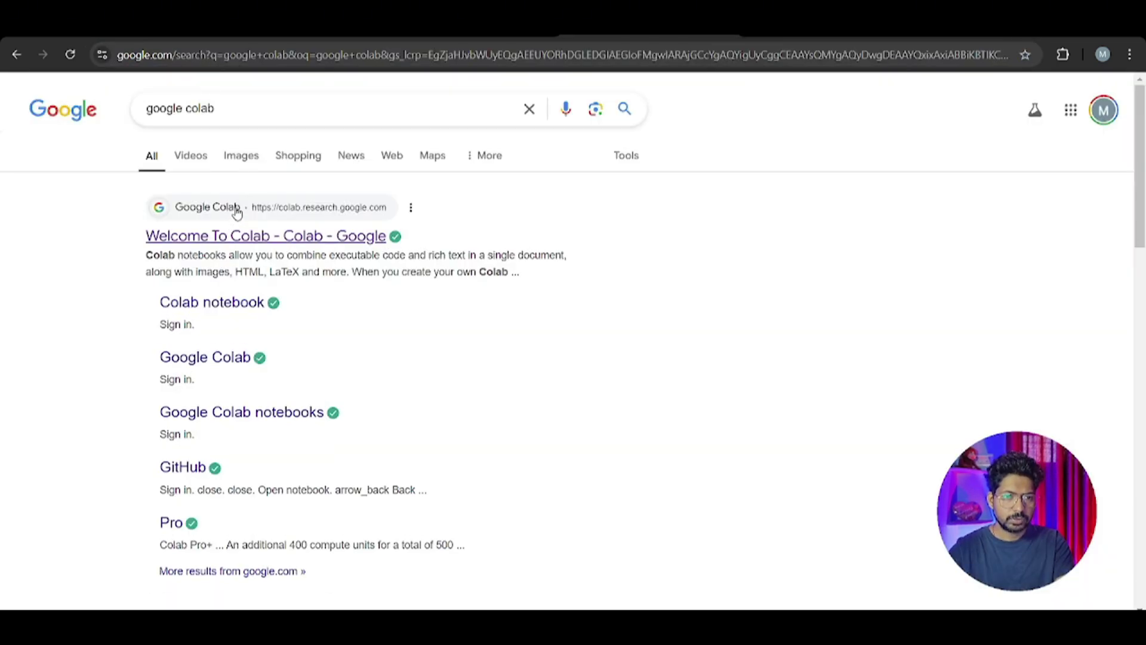
left_click(257, 237)
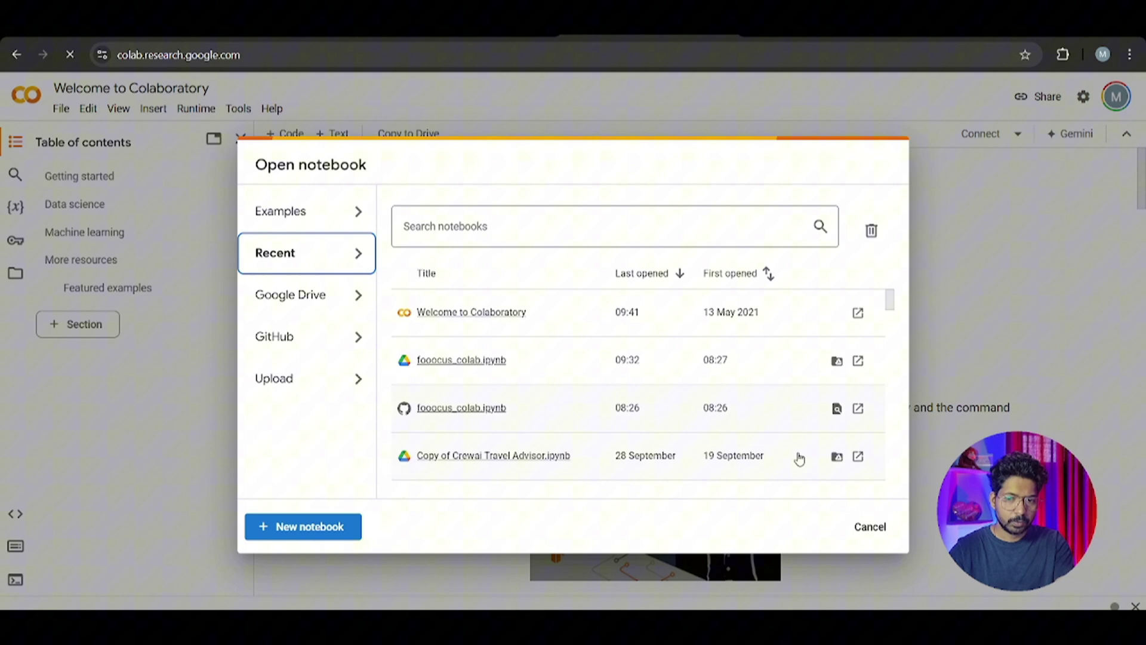
left_click(867, 526)
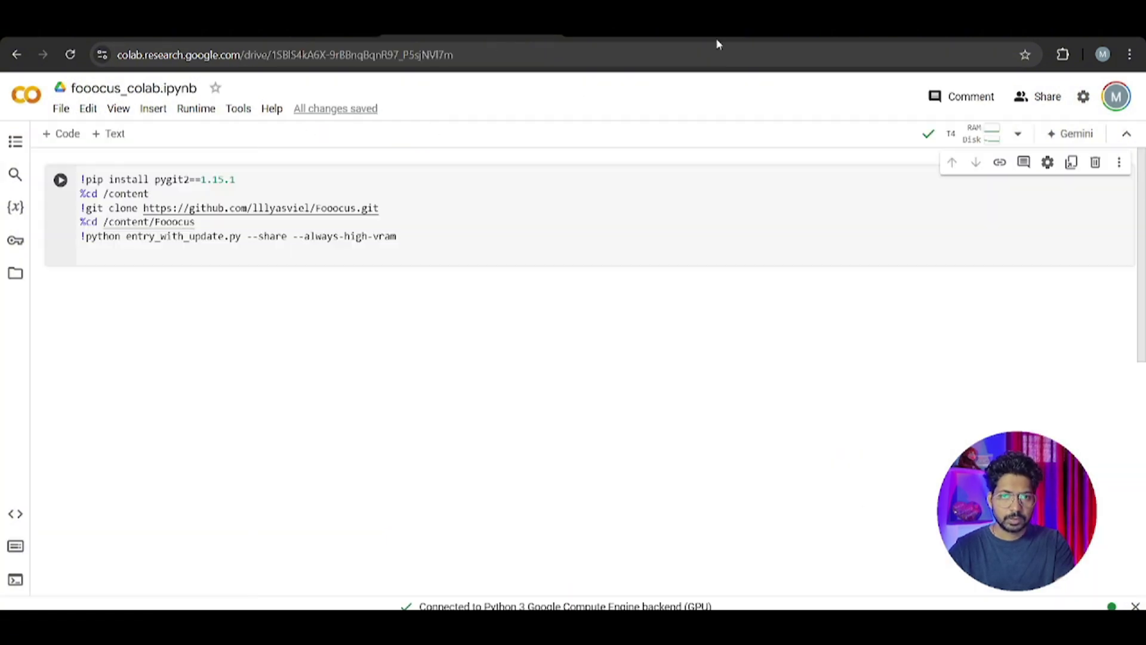
Run the Fooocus install and launch cell in the fooocus_colab.ipynb notebook
left_click(59, 181)
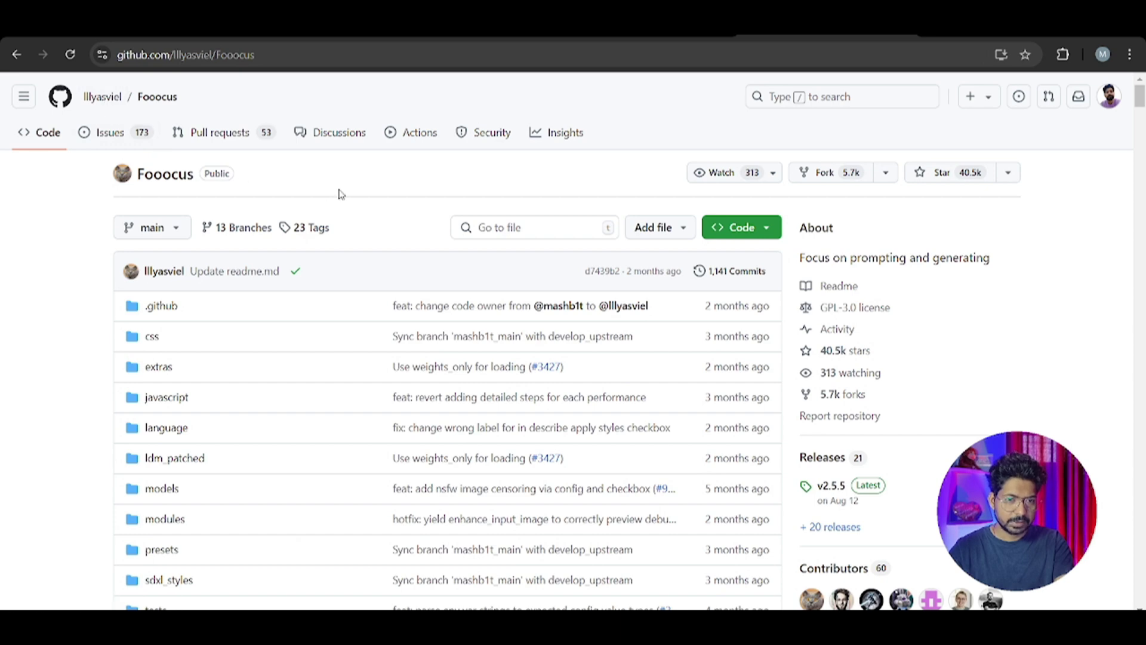
Examine the file list and README of the Fooocus repository on GitHub
scroll(338, 194, "down", 2)
scroll(205, 281, "up", 2)
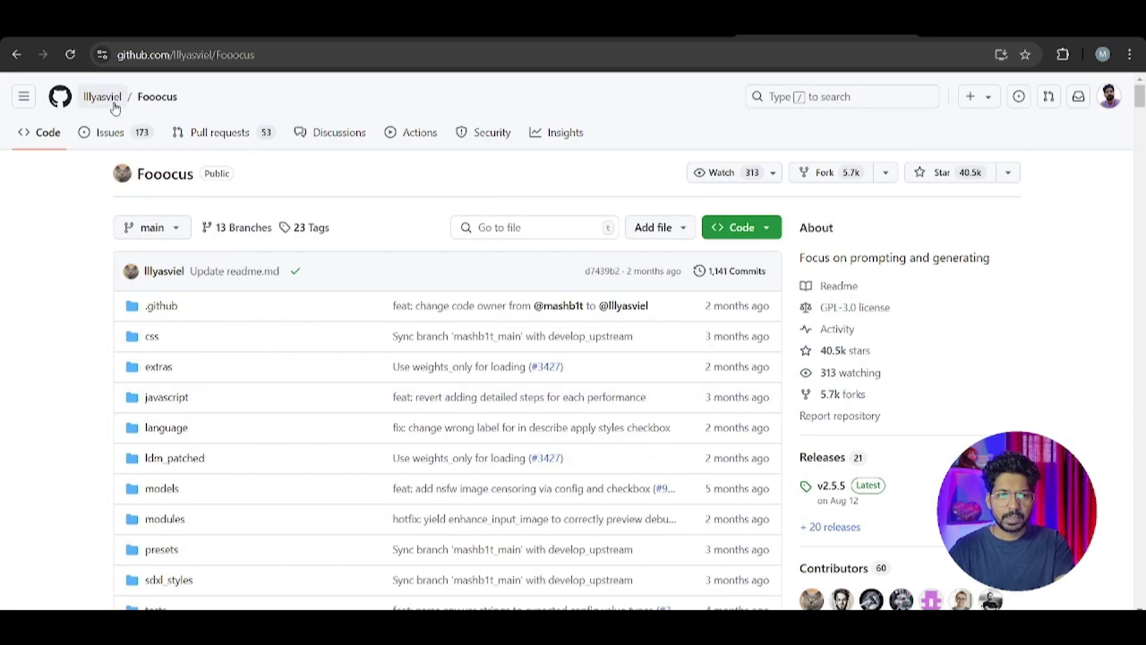
mouse_move(115, 108)
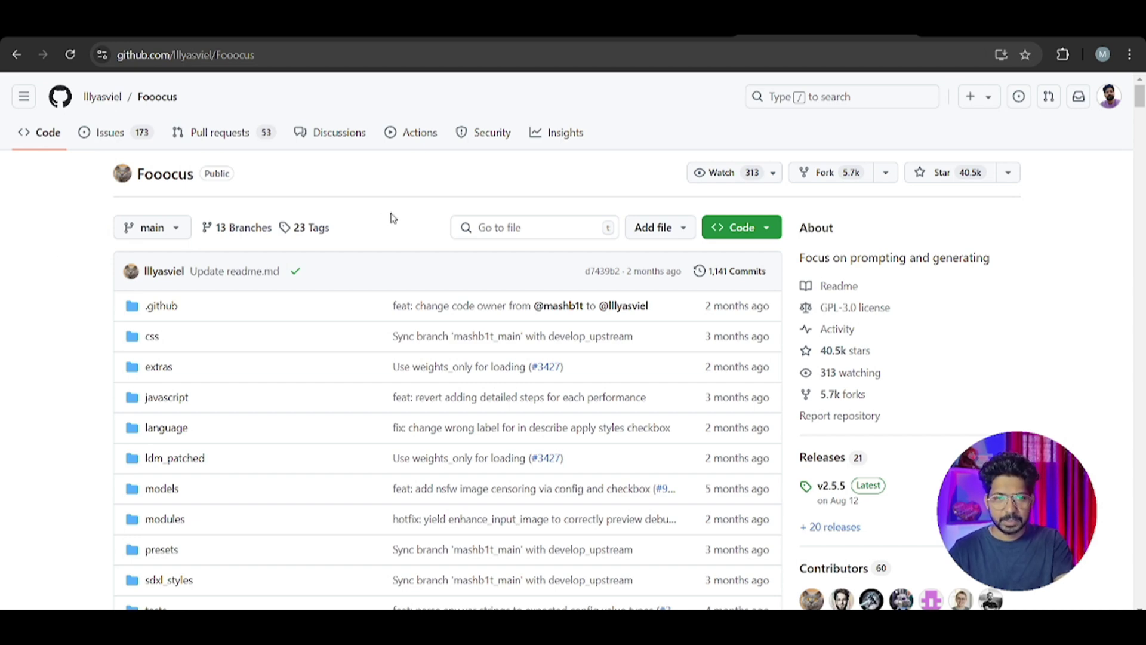
scroll(391, 218, "down", 15)
scroll(307, 302, "up", 6)
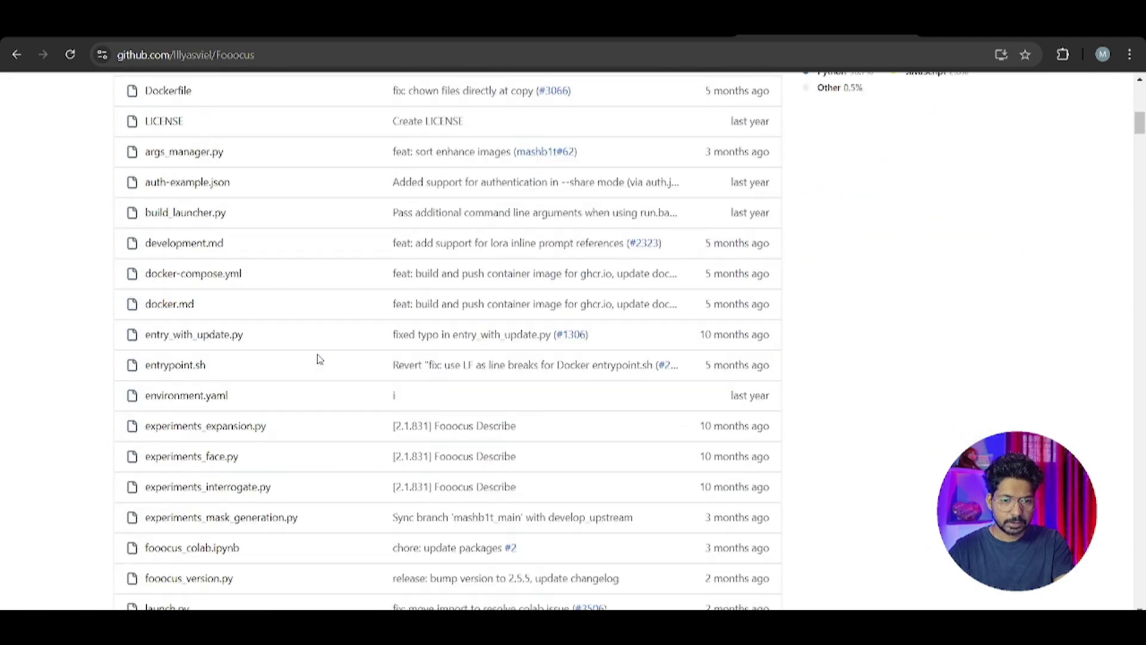
scroll(318, 359, "down", 12)
scroll(396, 339, "up", 2)
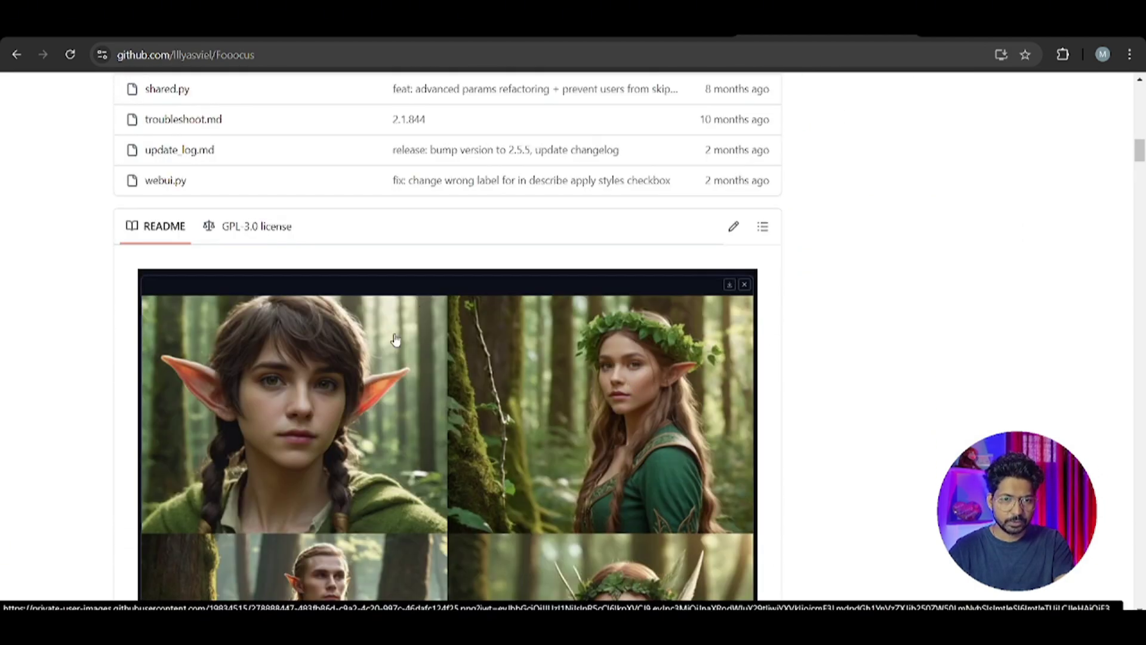
scroll(396, 340, "down", 12)
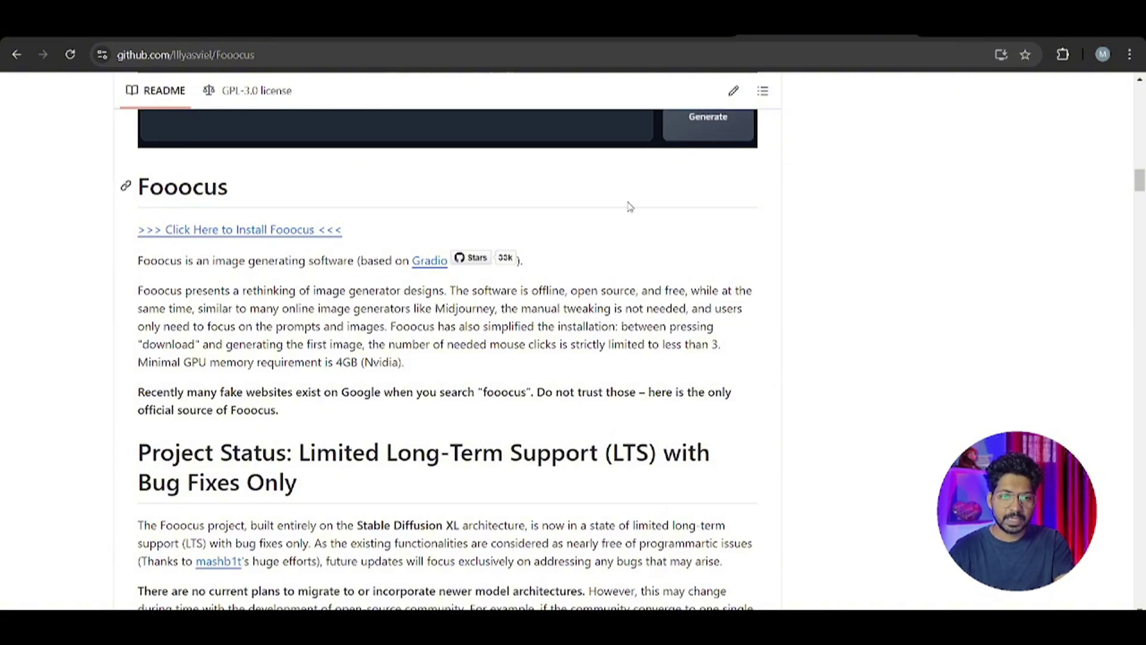
View the forest elf sample images and the project description in the repository's README
scroll(593, 286, "up", 7)
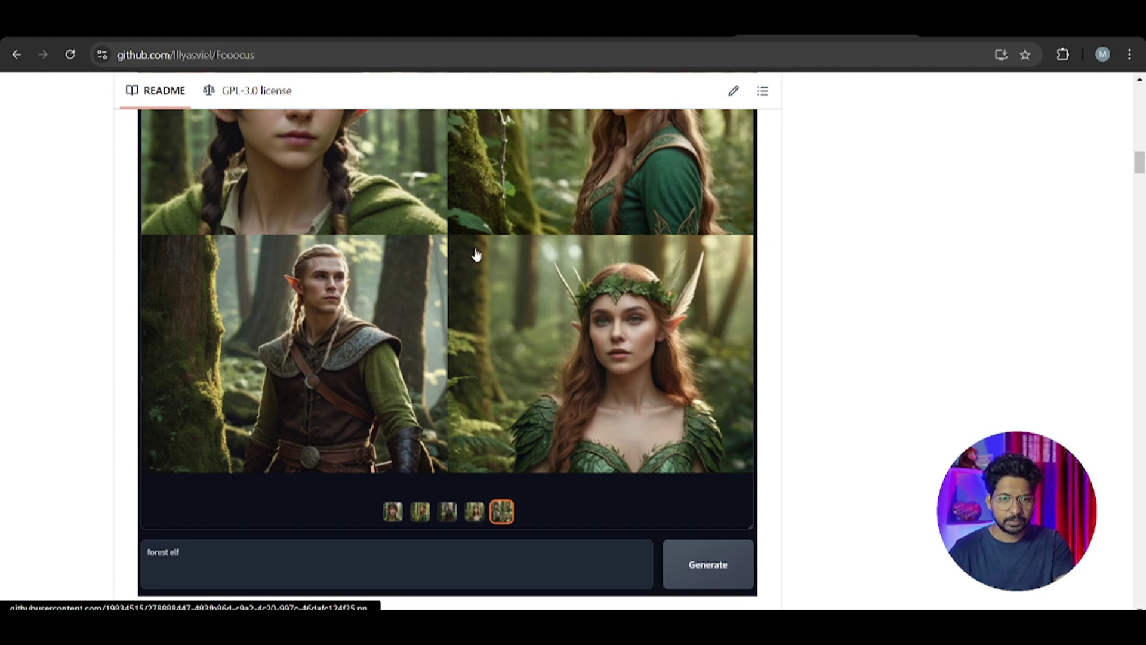
scroll(476, 254, "down", 12)
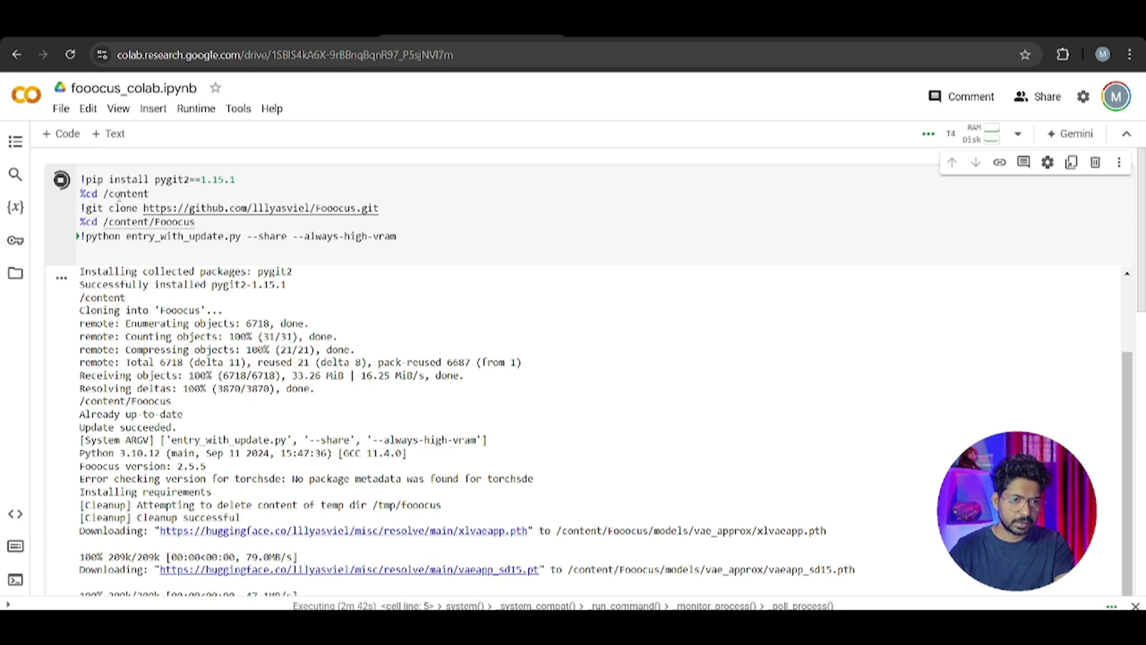
Find the public gradio.live URL in the output of the fooocus_colab.ipynb cell and open the Fooocus interface from it
left_click_drag(109, 193, 147, 194)
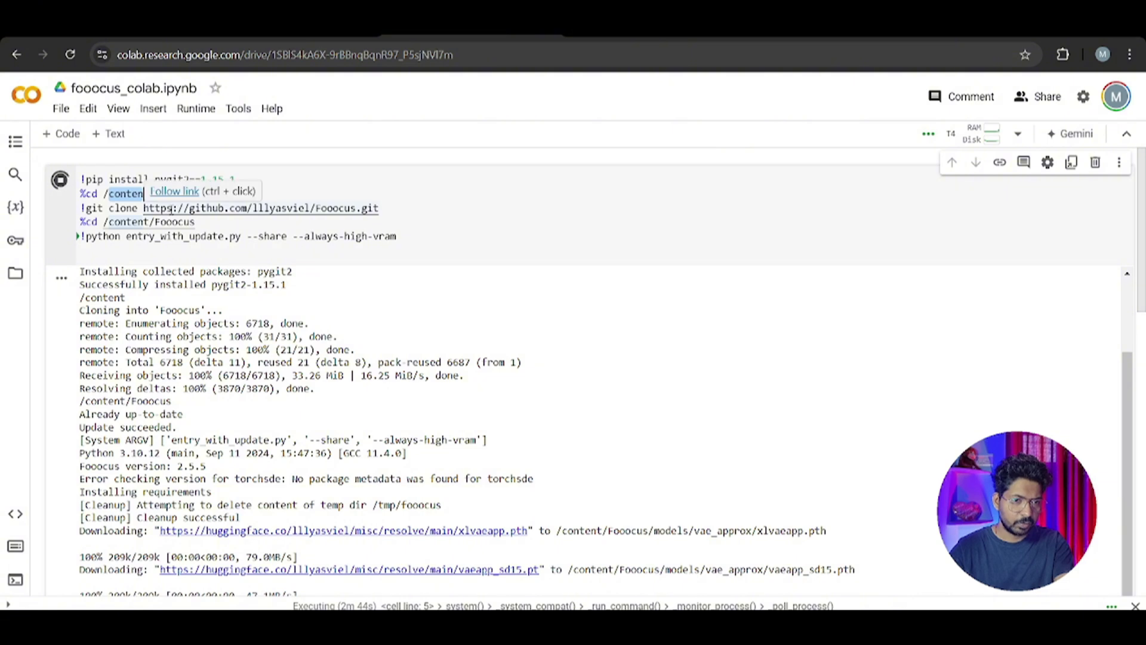
left_click(310, 194)
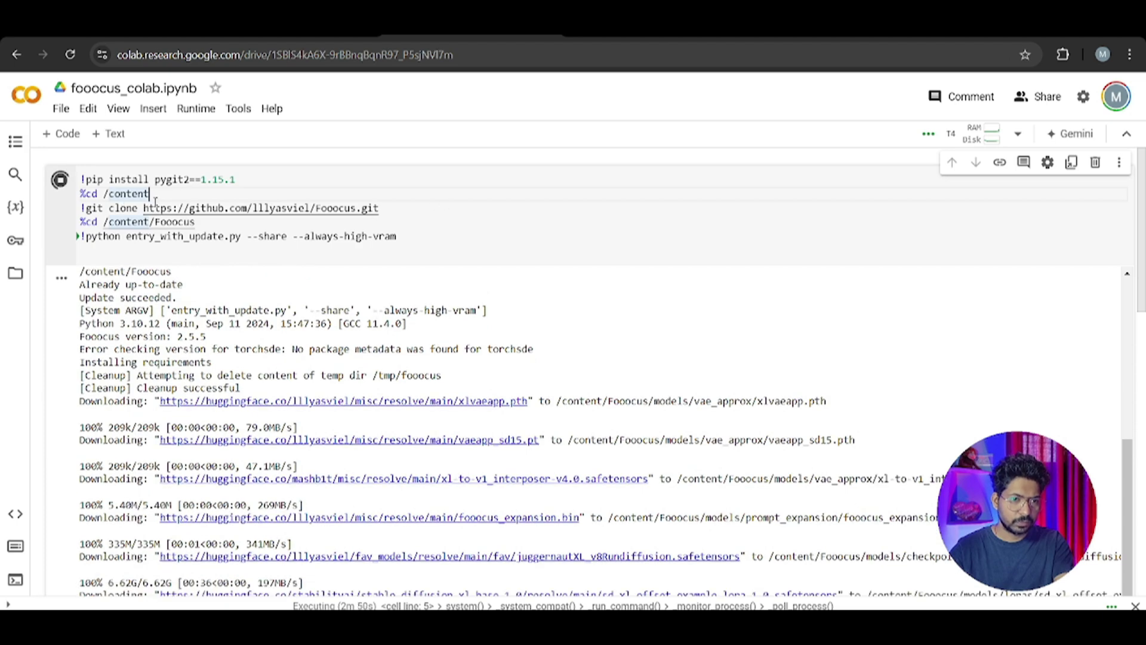
scroll(299, 335, "down", 10)
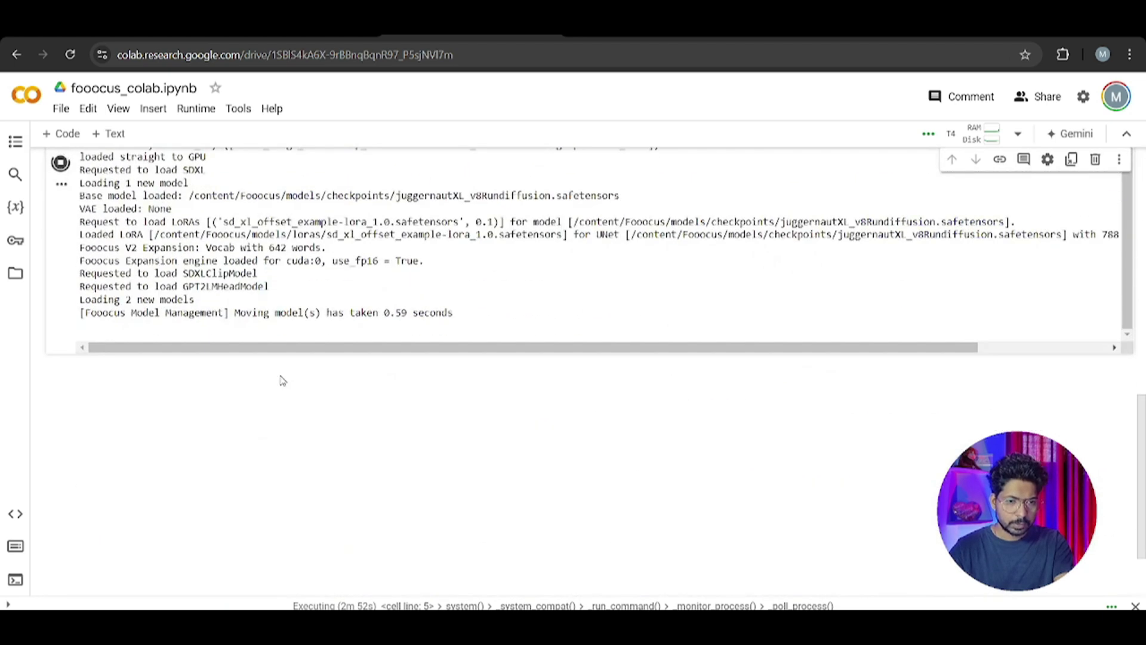
scroll(298, 358, "up", 4)
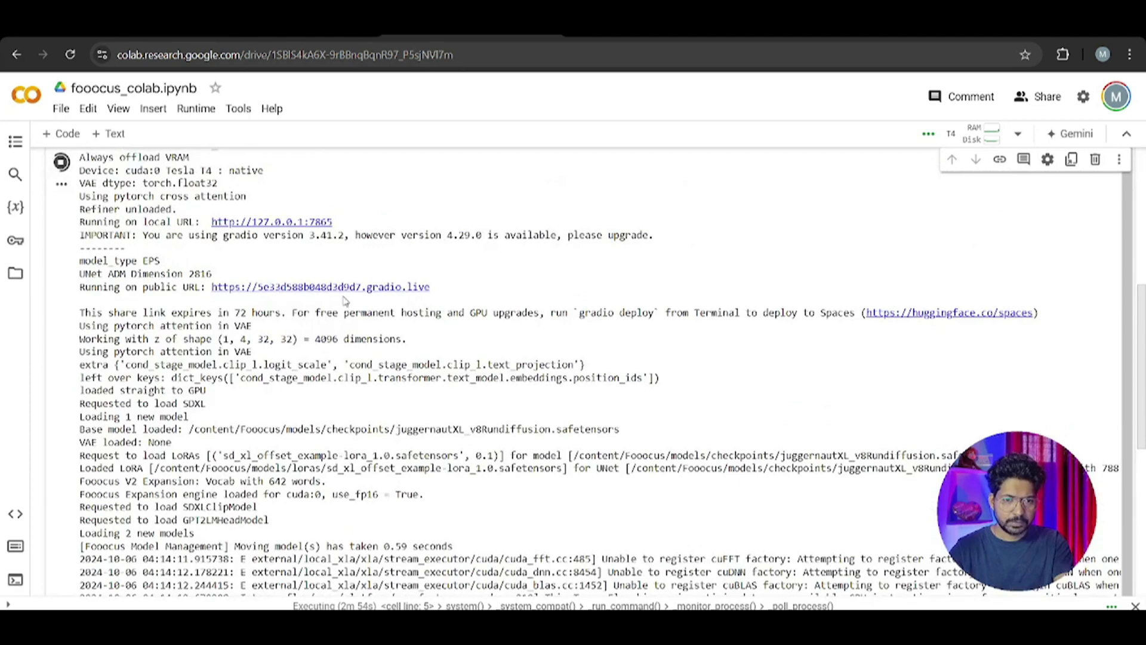
scroll(345, 300, "up", 3)
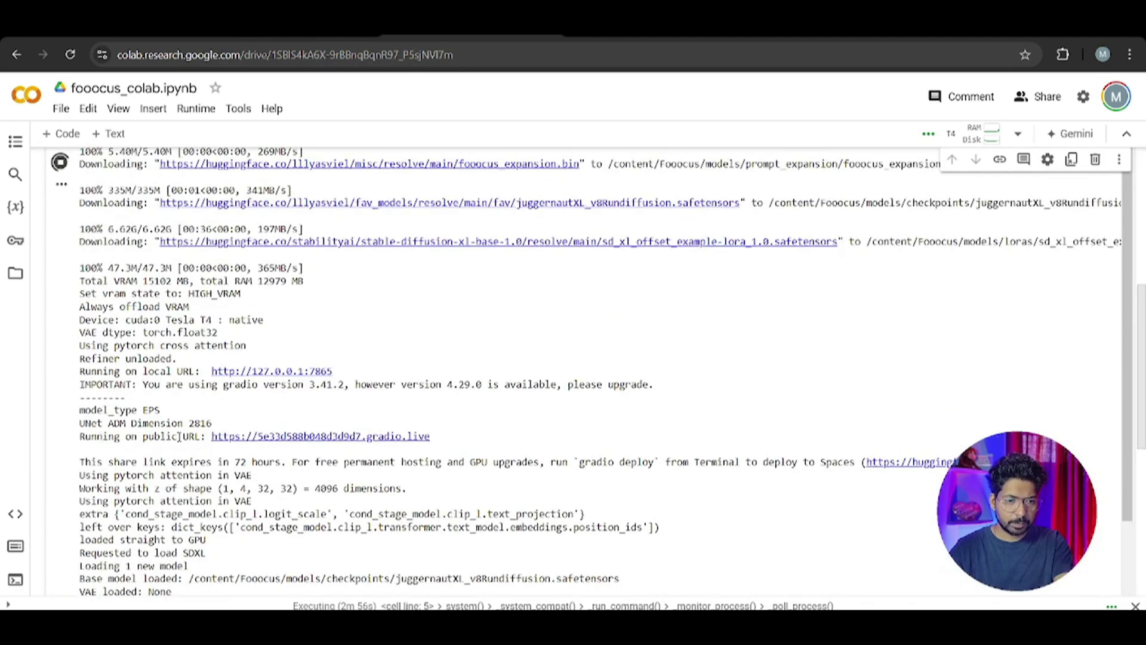
left_click(264, 437)
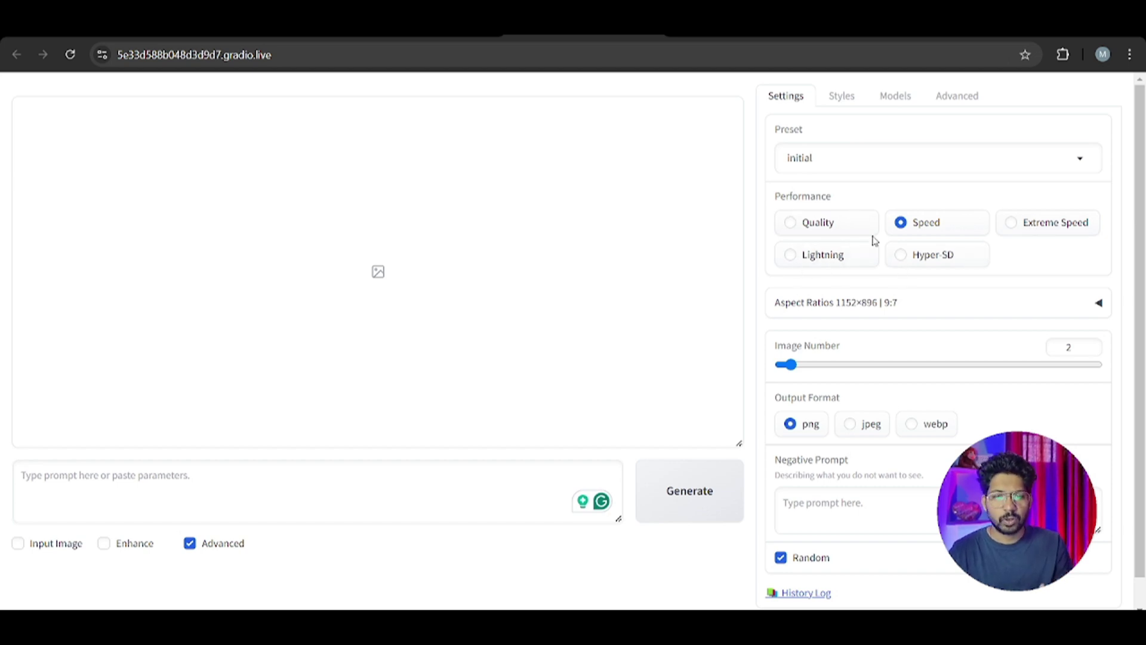
Look through the available aspect ratios and the preset options in the Fooocus settings
left_click(974, 316)
scroll(902, 345, "down", 3)
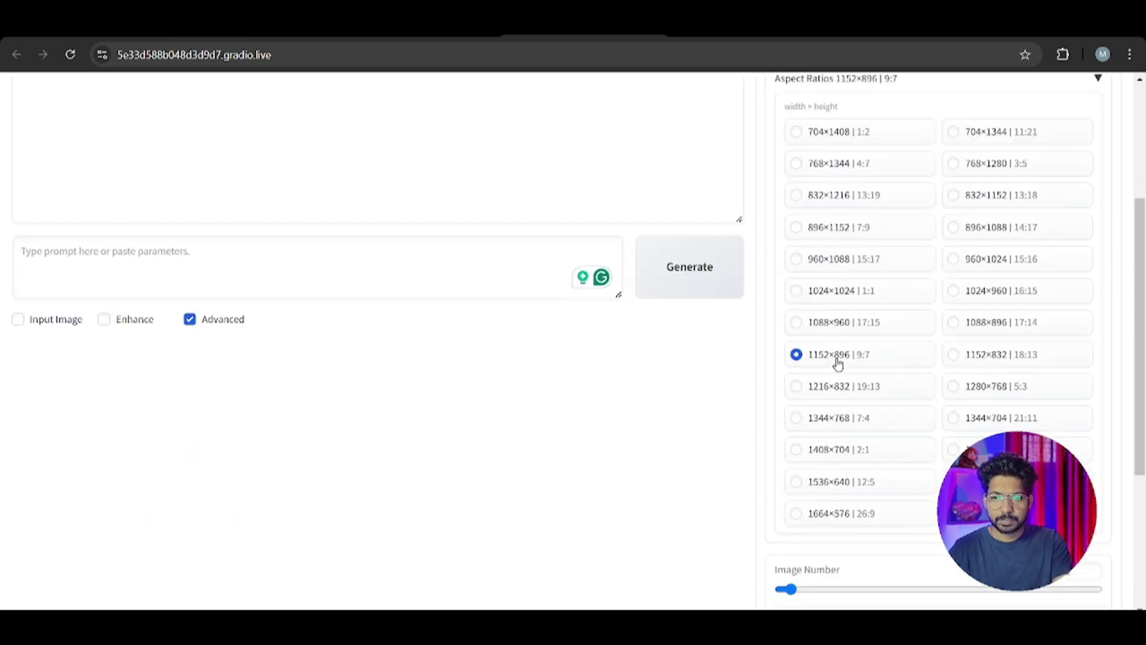
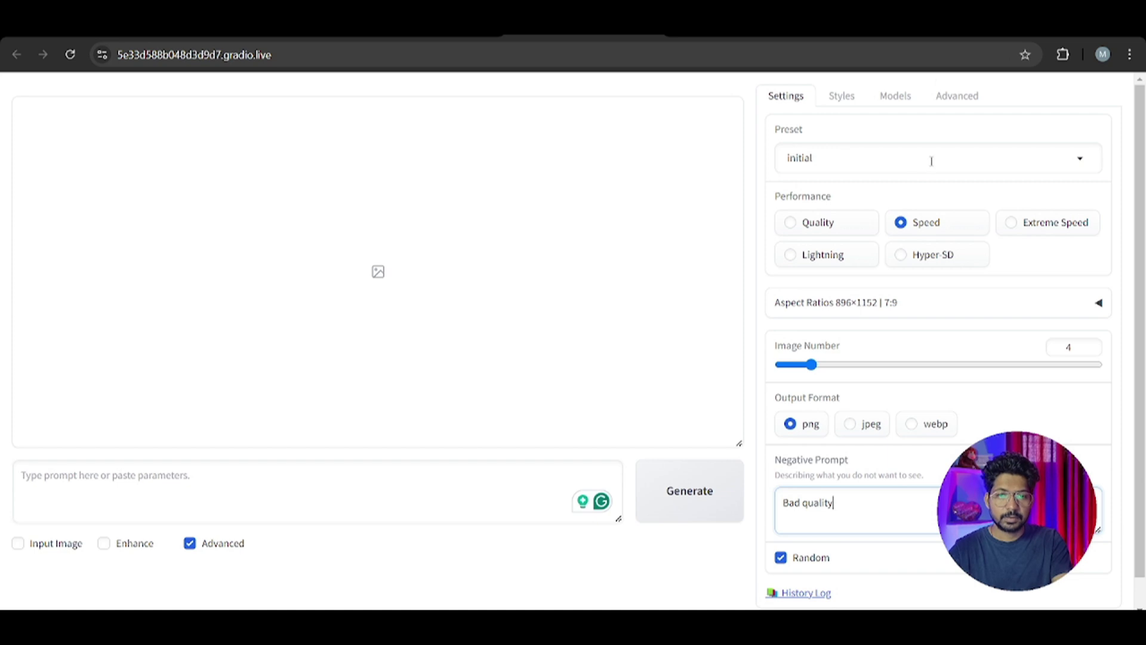
left_click(932, 161)
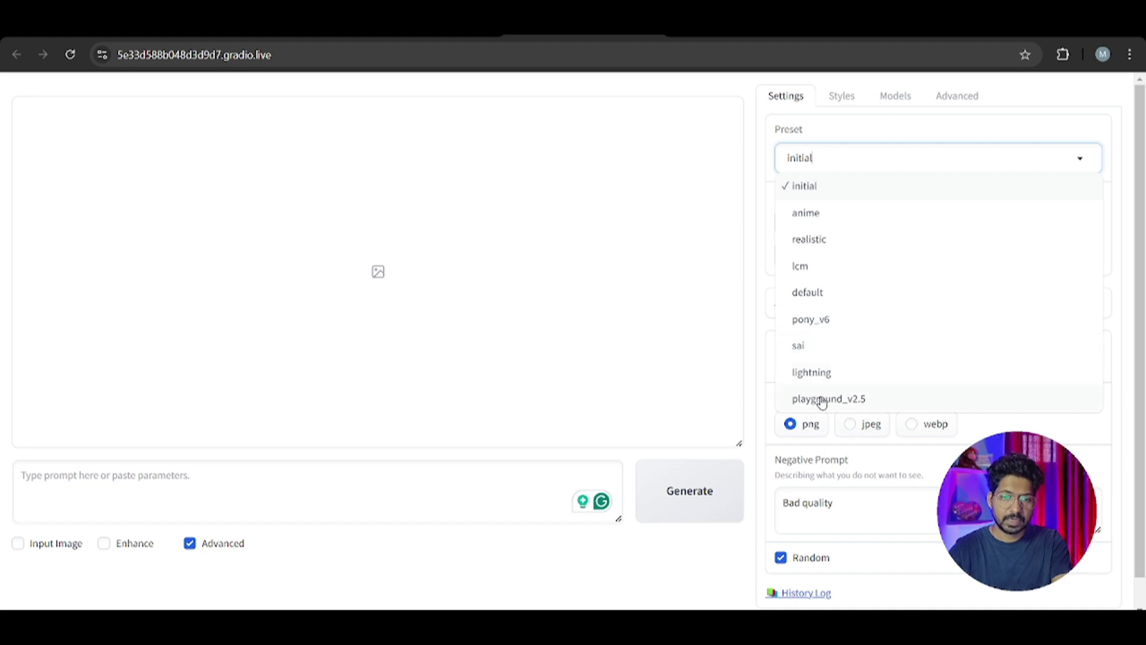
left_click(988, 135)
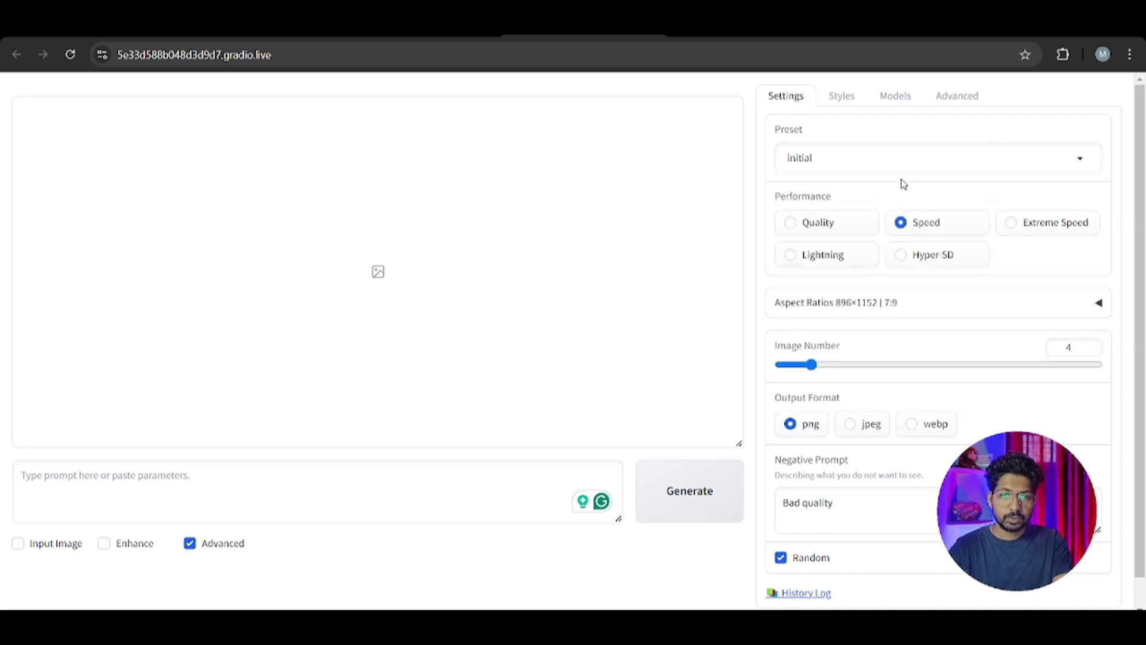
left_click(910, 165)
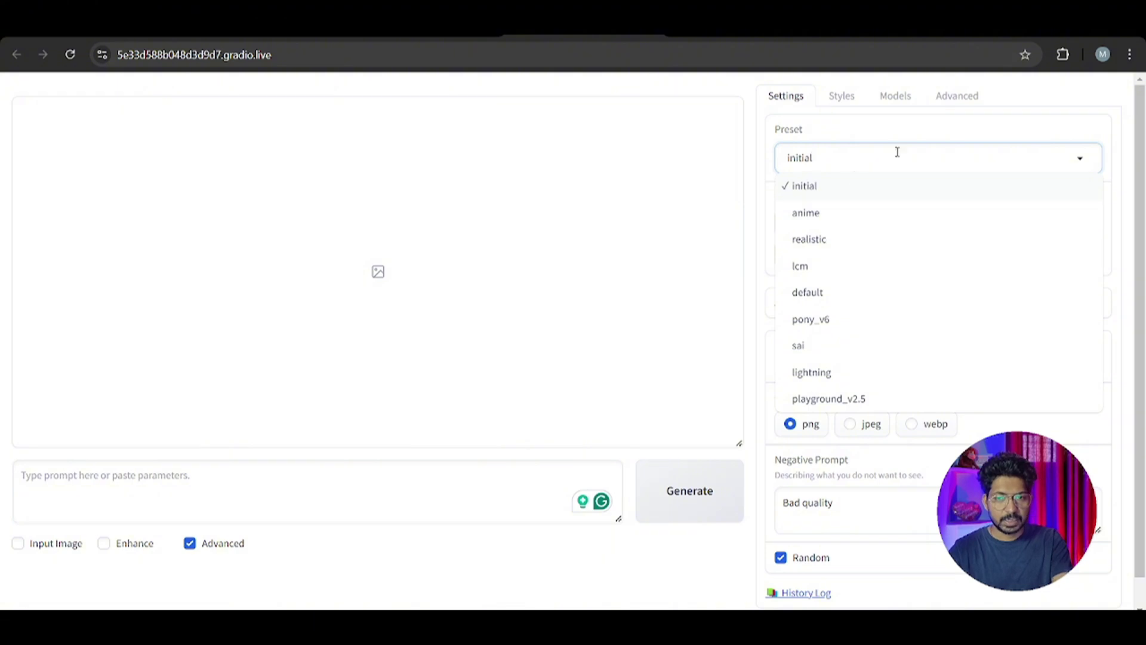
Enable the Fooocus Masterpiece style and browse the rest of the style list
left_click(840, 104)
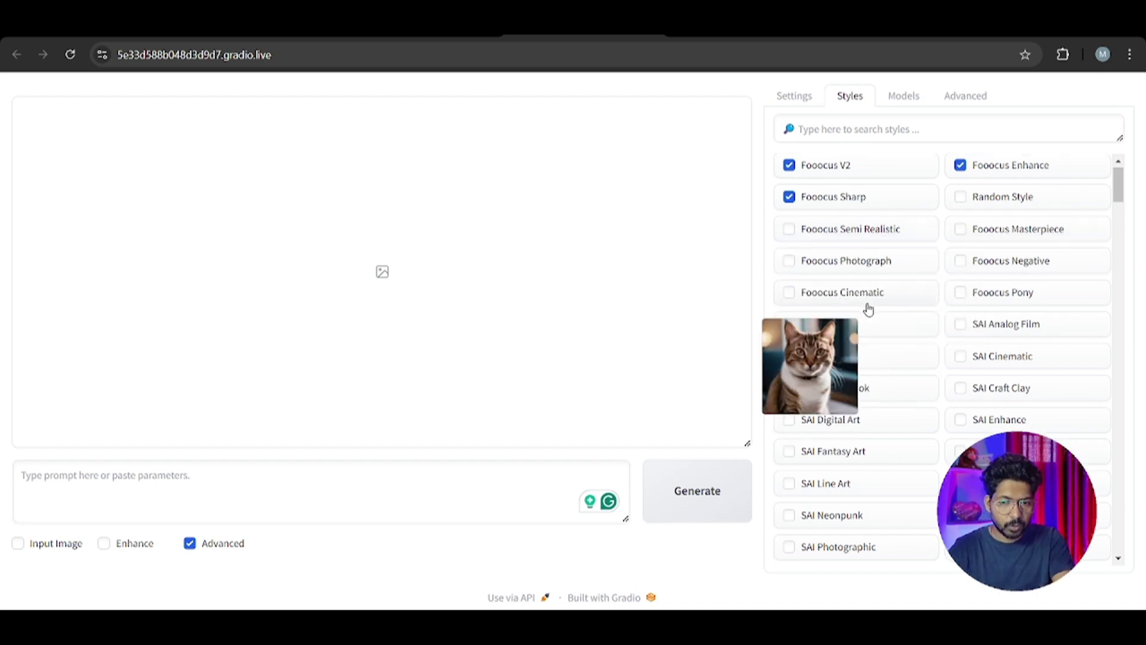
scroll(865, 307, "down", 3)
scroll(869, 309, "up", 3)
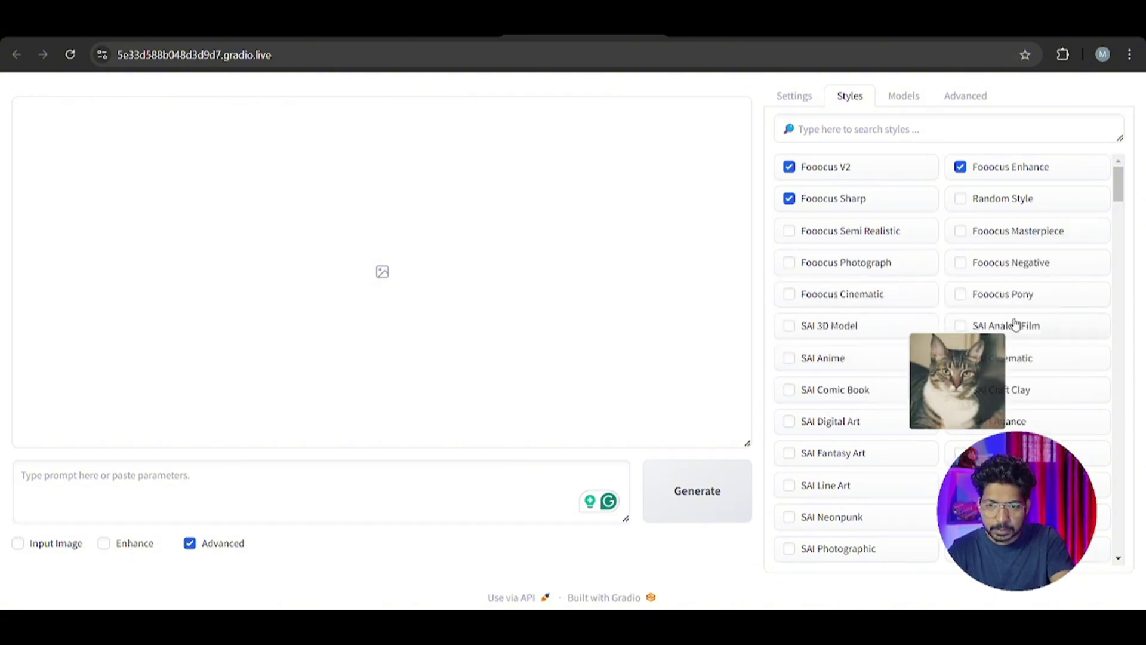
left_click(976, 234)
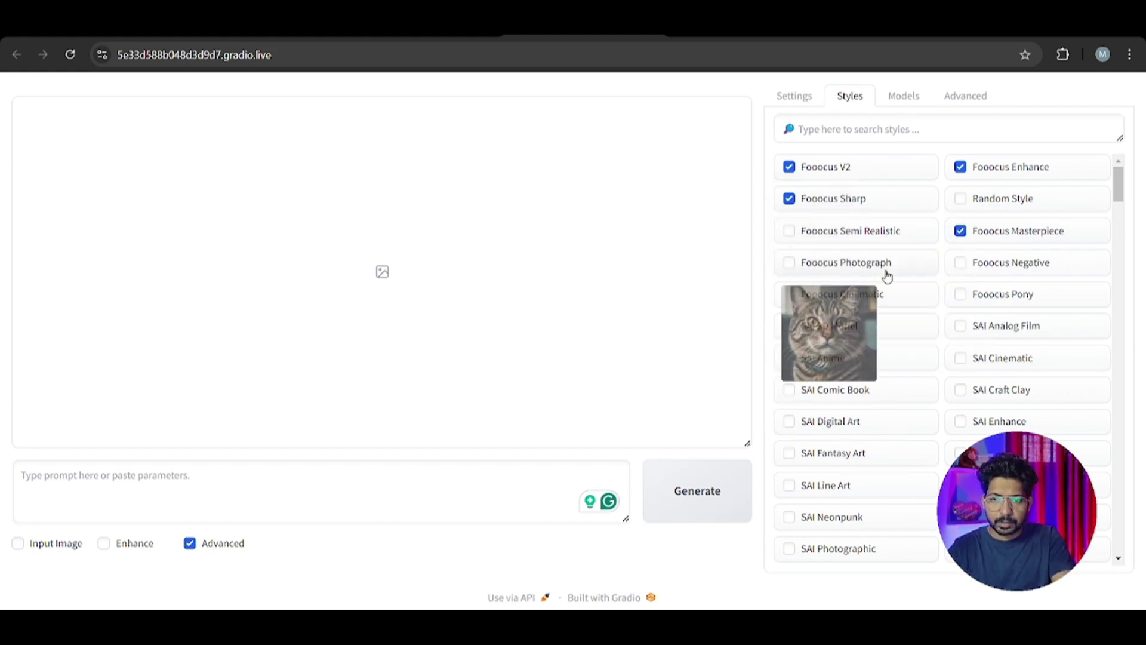
scroll(895, 311, "down", 5)
scroll(900, 340, "down", 15)
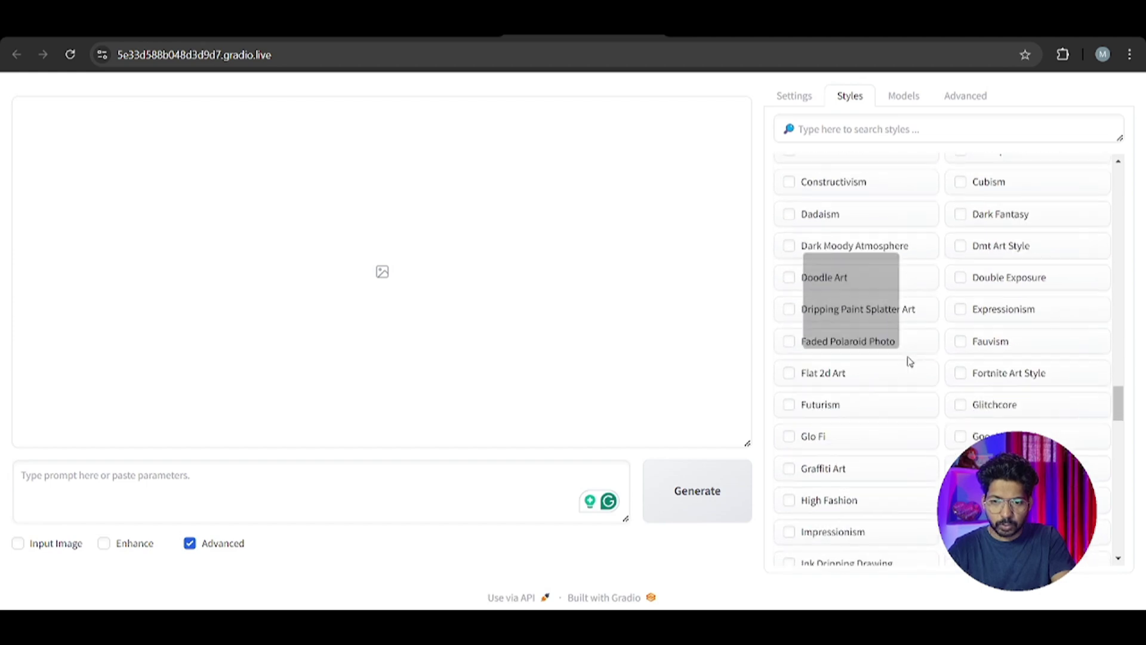
scroll(909, 363, "down", 5)
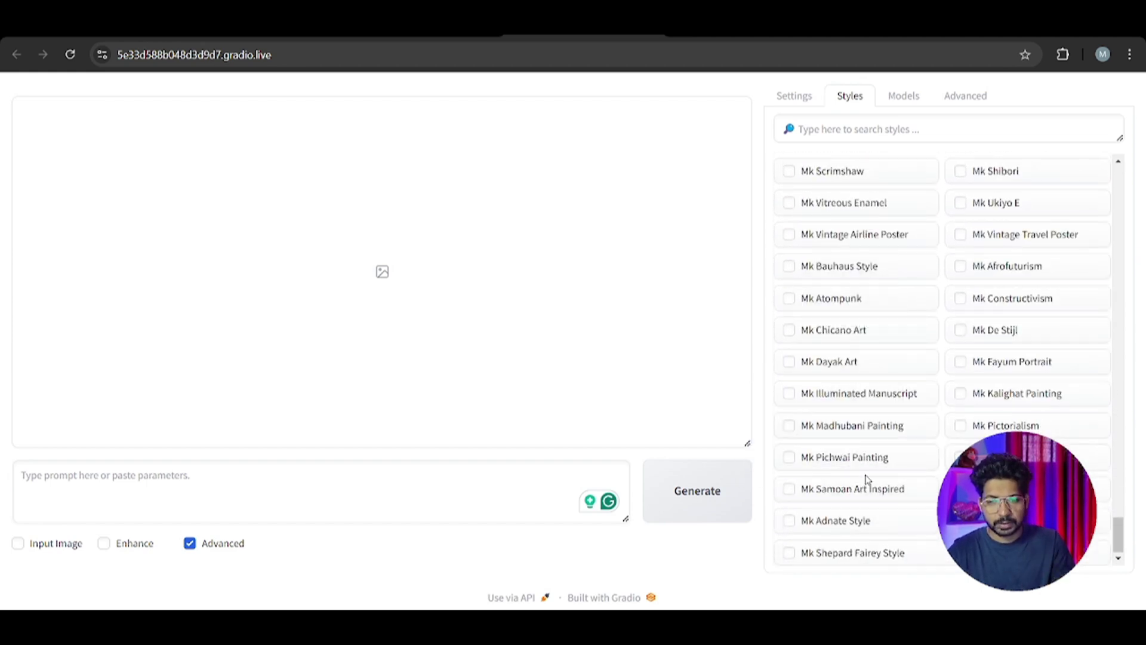
Check which base models are available in the Fooocus model settings
left_click(902, 98)
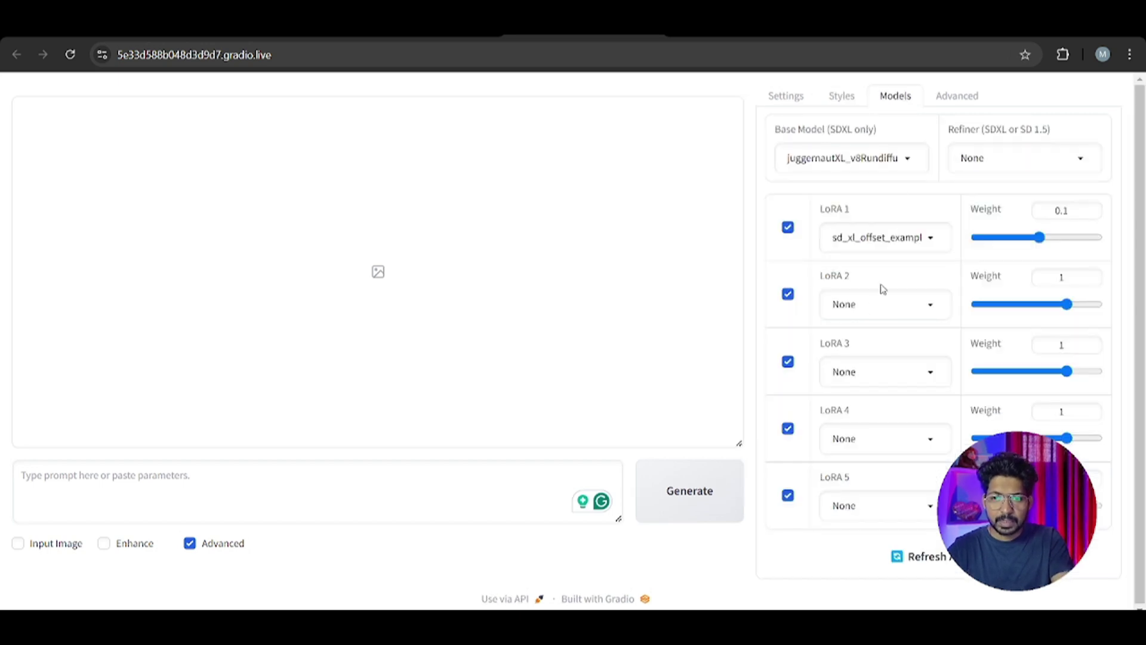
left_click(907, 160)
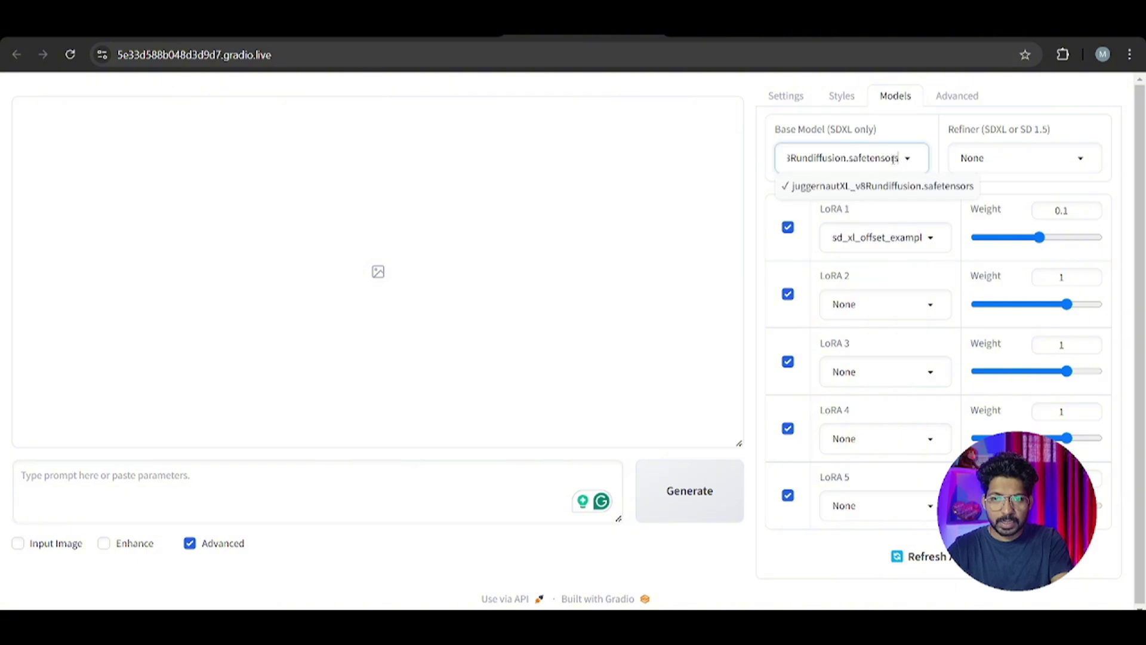
left_click(925, 127)
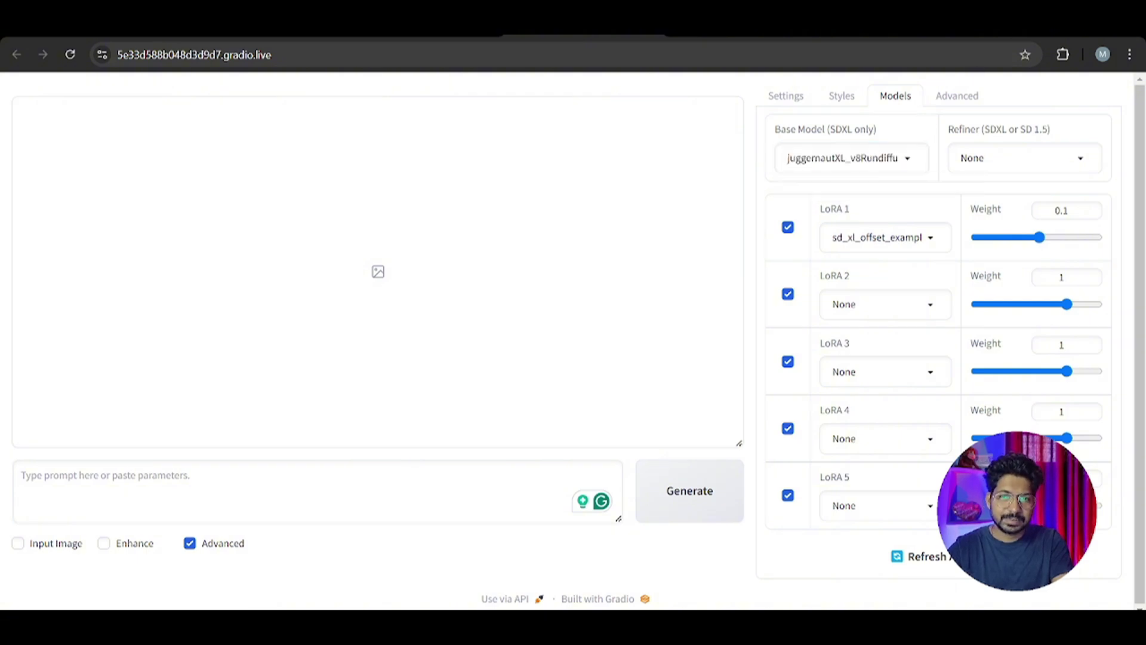
Open the Civitai website in a new browser tab and go to its home page
key("ctrl+t")
type("civ")
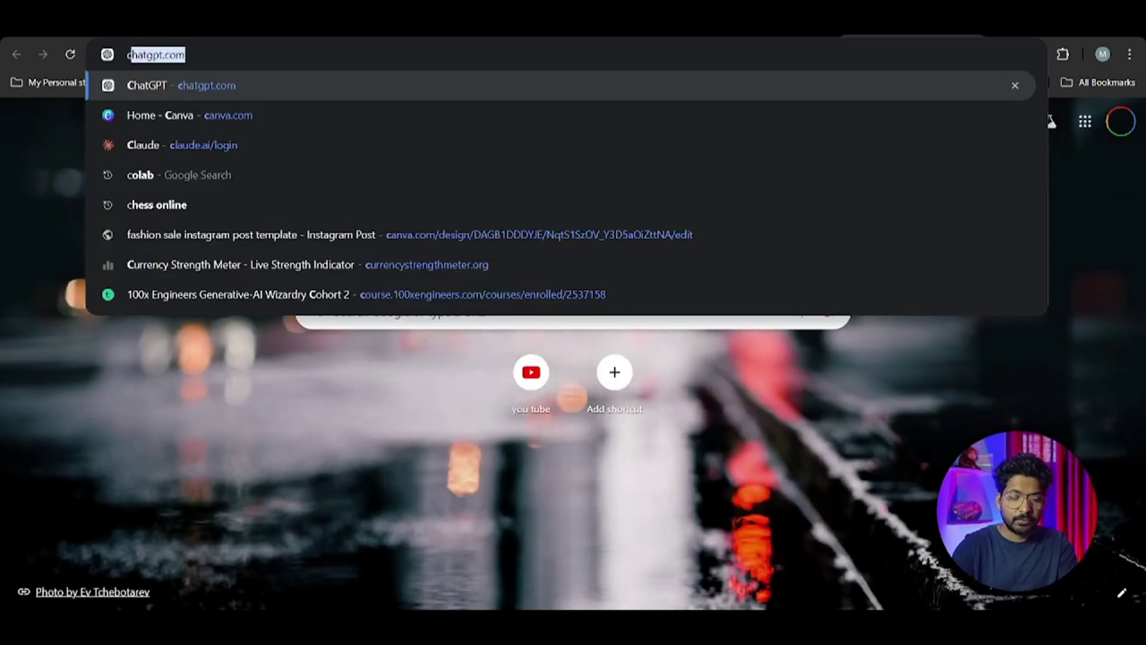
type("it")
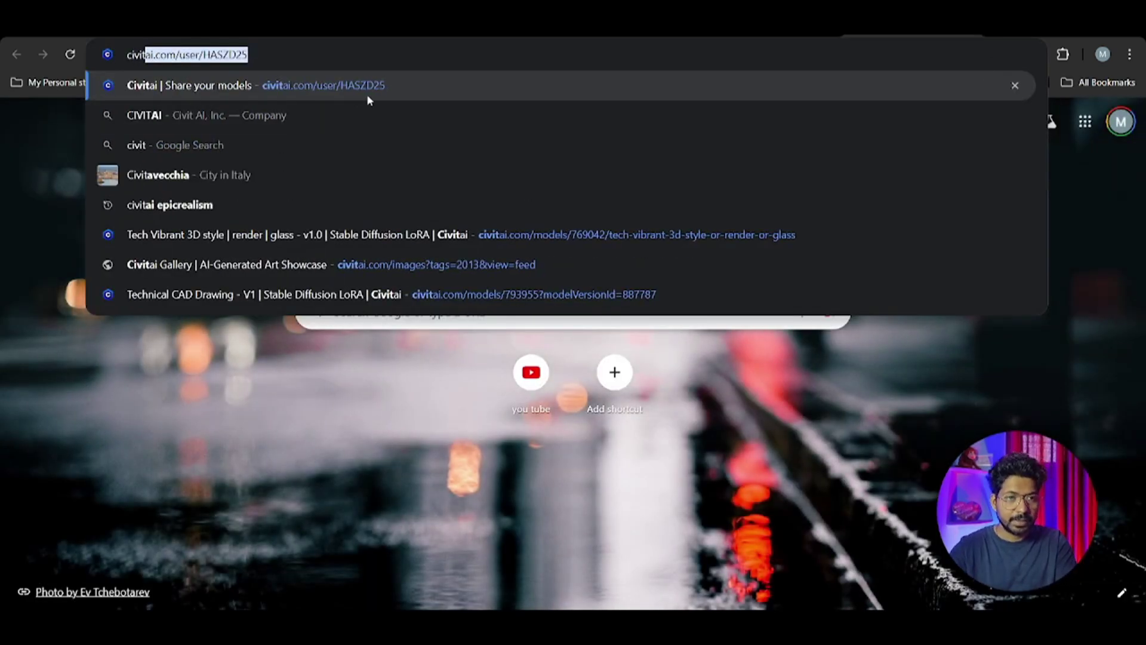
key("Return")
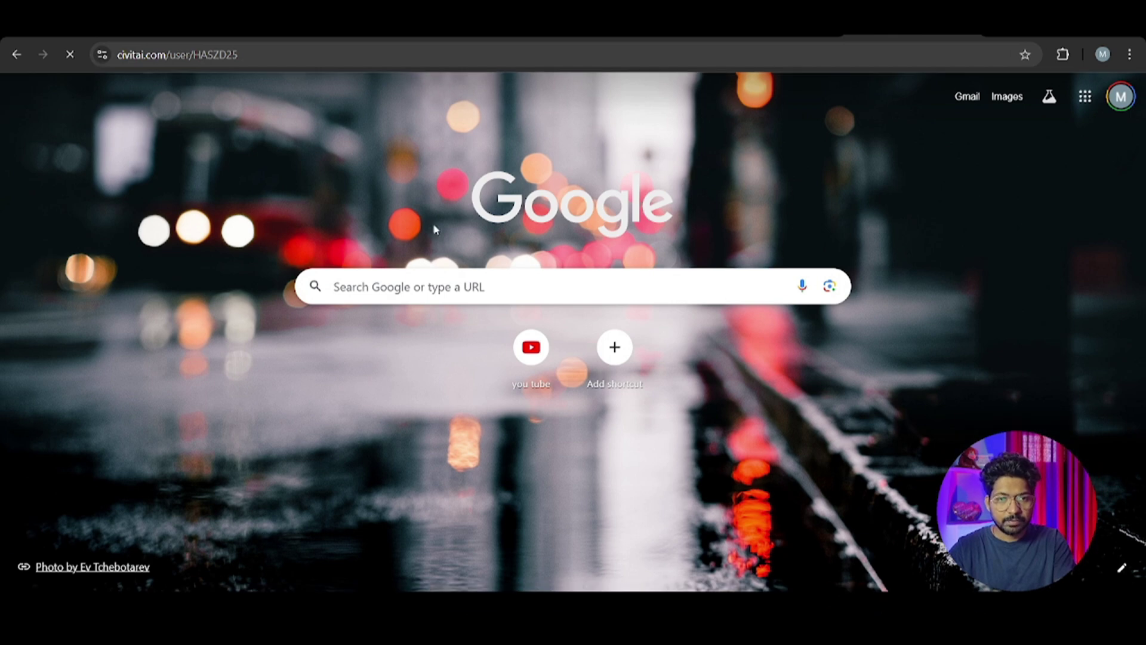
left_click(500, 100)
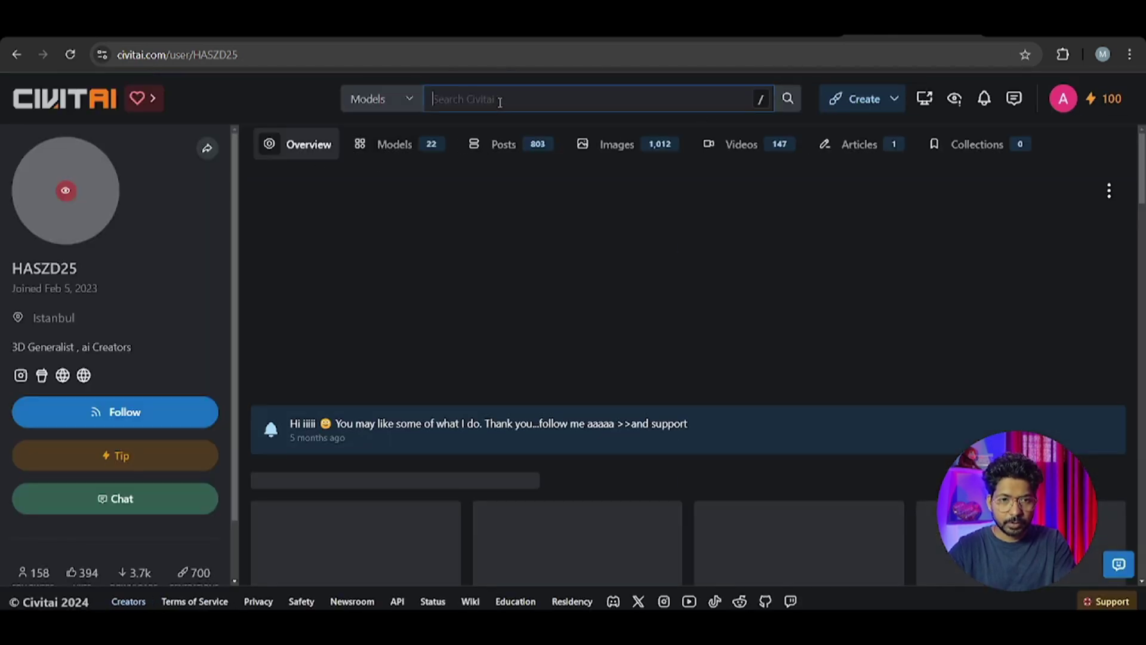
left_click(44, 106)
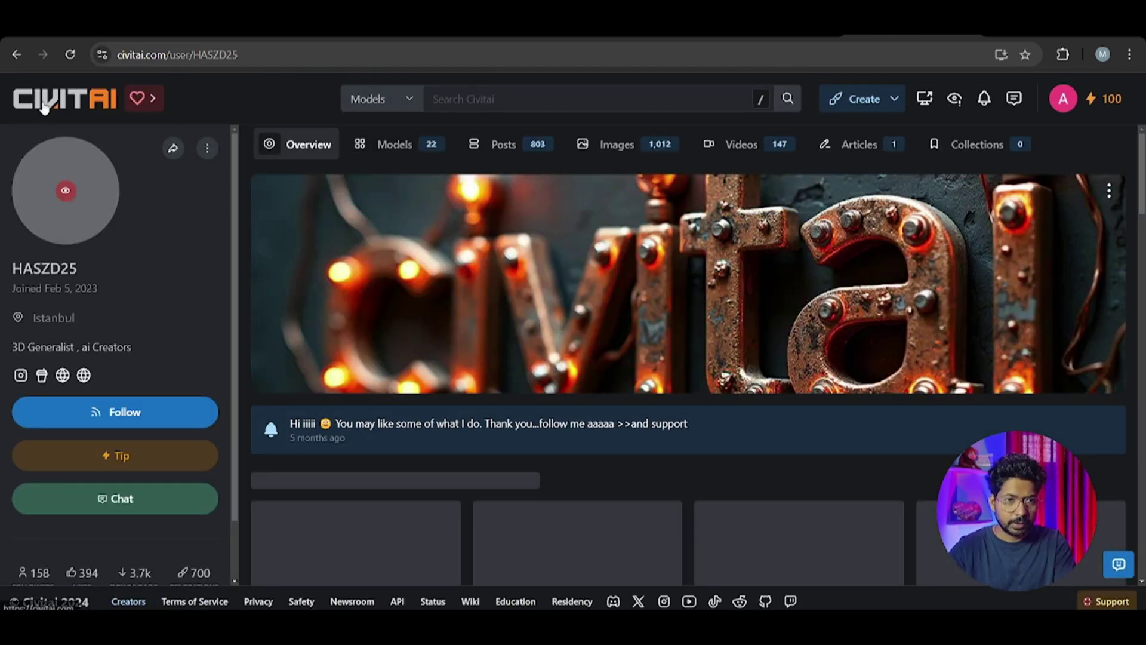
Search the Civitai models for "jugg", open the Juggernaut XL checkpoint and look over its page
key("slash")
type("jugg")
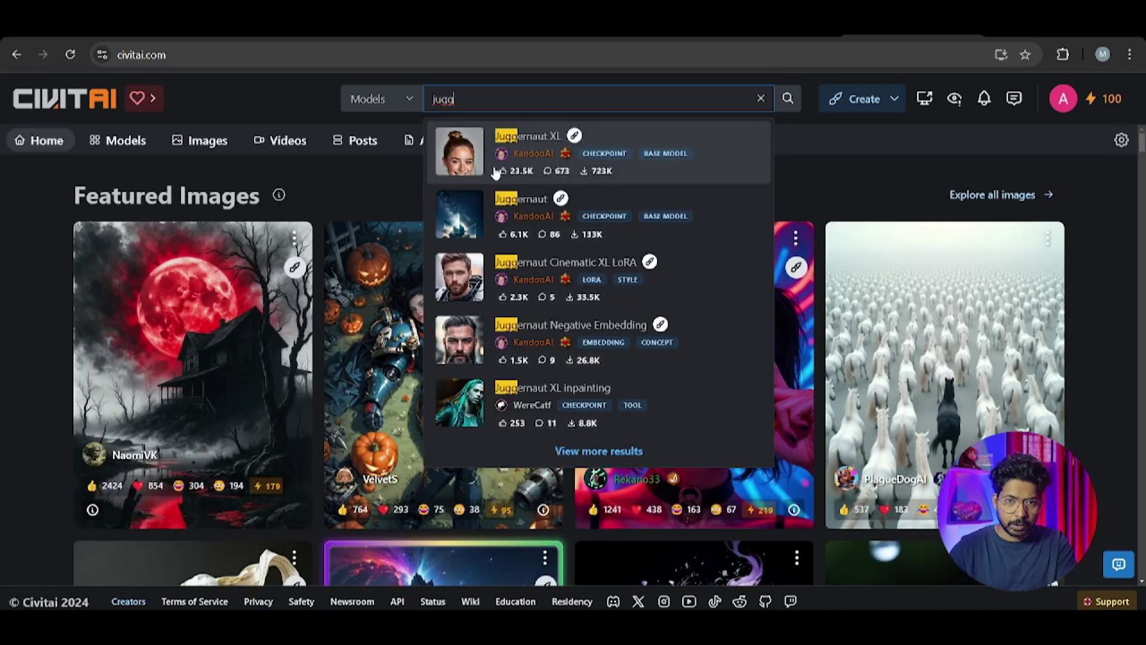
left_click(542, 143)
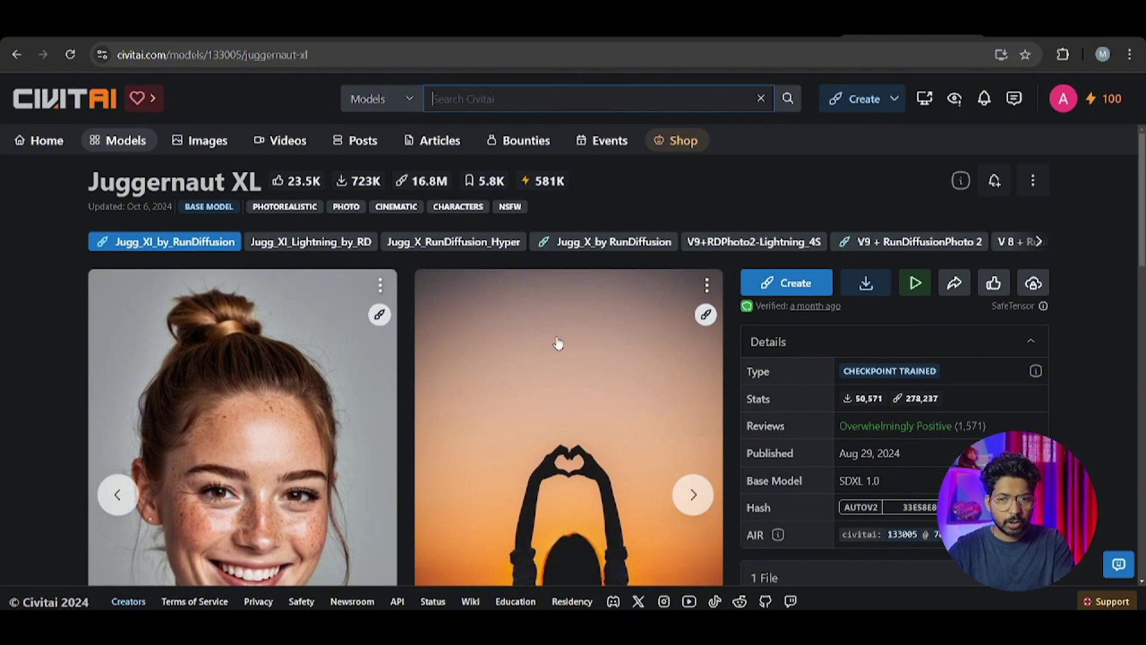
scroll(555, 349, "down", 4)
scroll(563, 378, "up", 4)
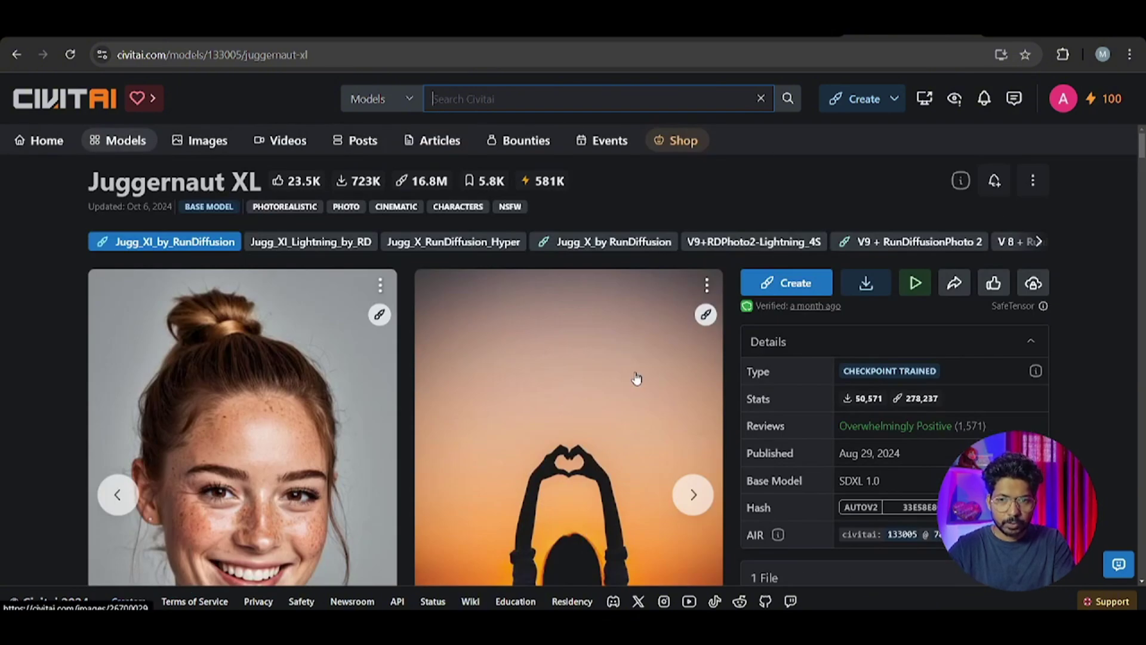
scroll(636, 378, "down", 3)
scroll(581, 364, "down", 1)
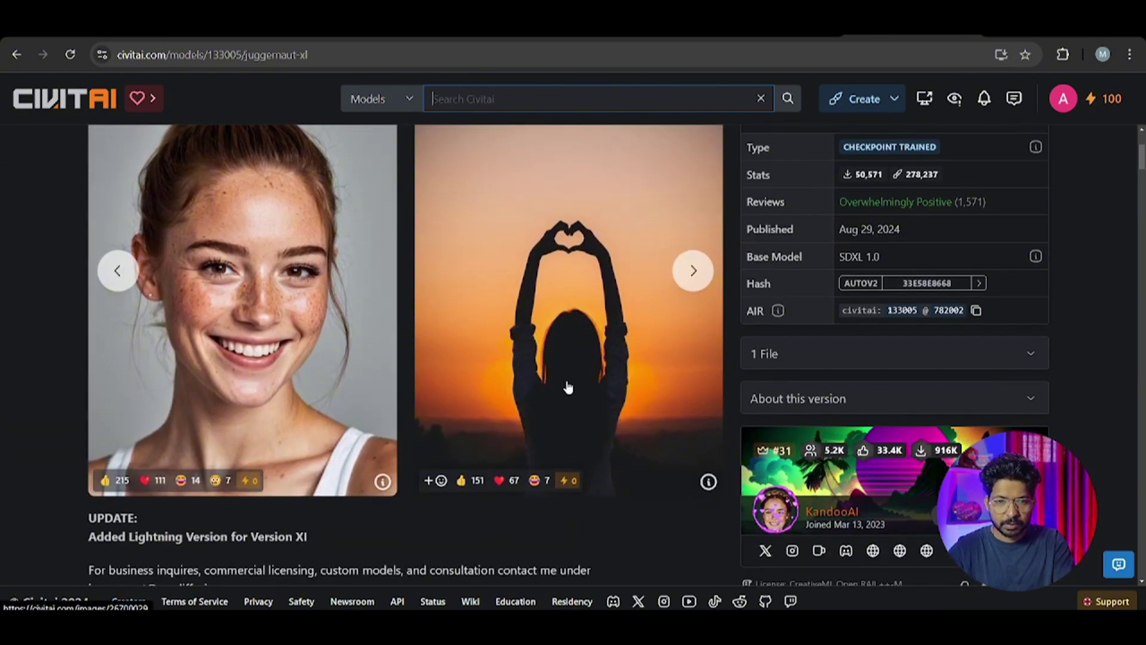
Copy the negative prompt of the Juggernaut XL sample portrait of the smiling freckled woman and return to the Fooocus general settings
left_click(536, 310)
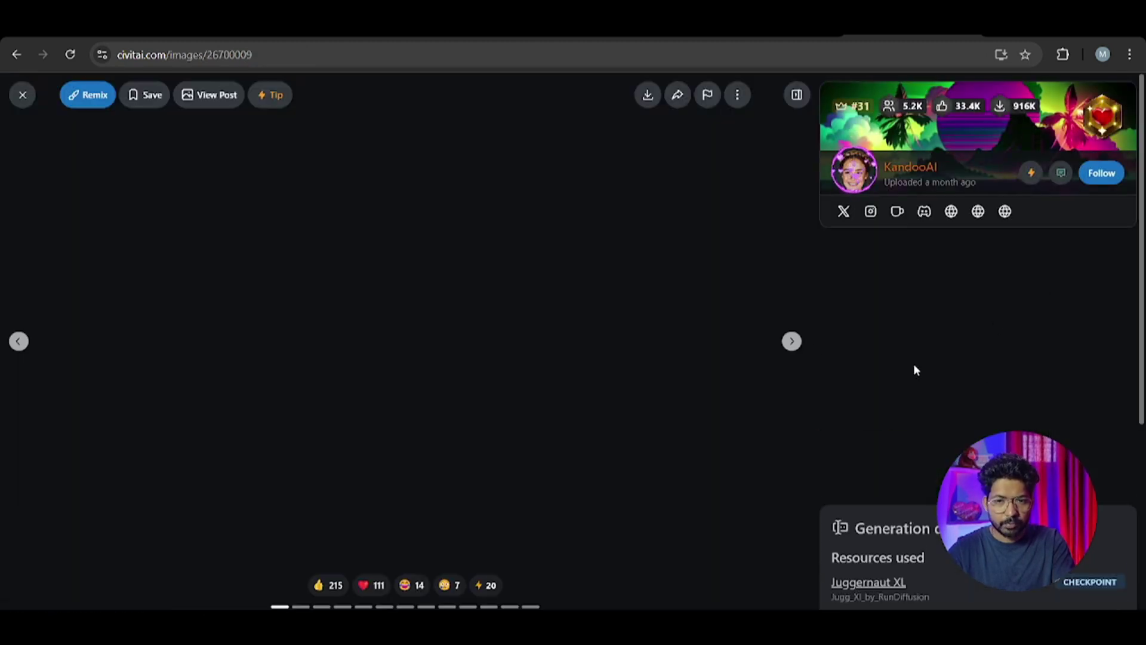
scroll(955, 369, "down", 5)
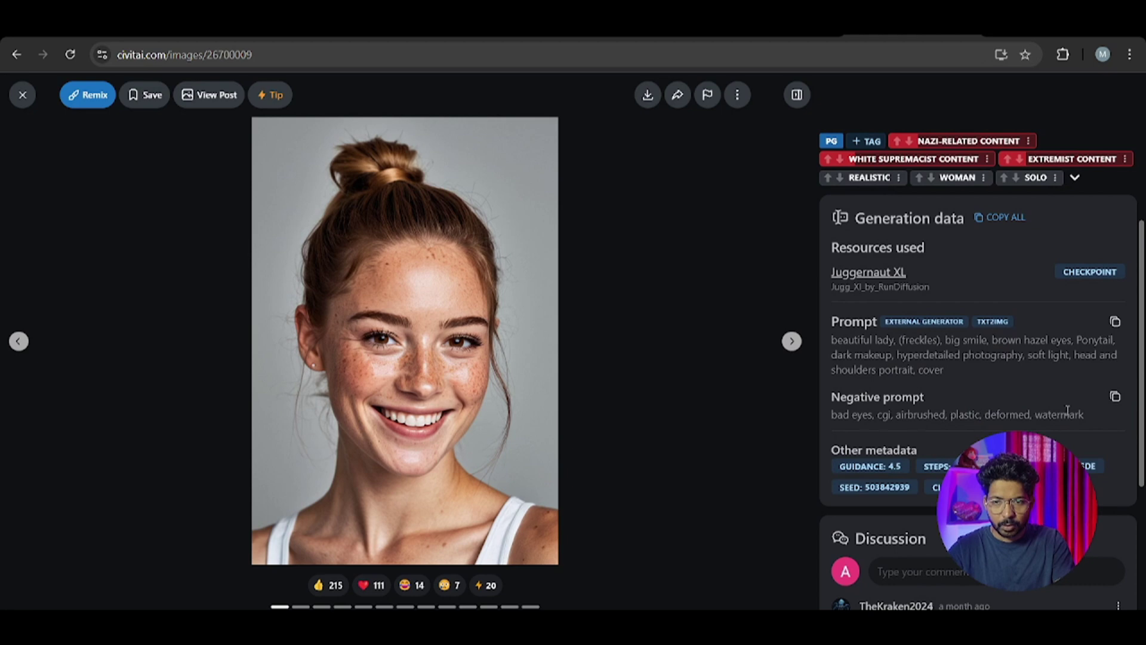
left_click(1115, 397)
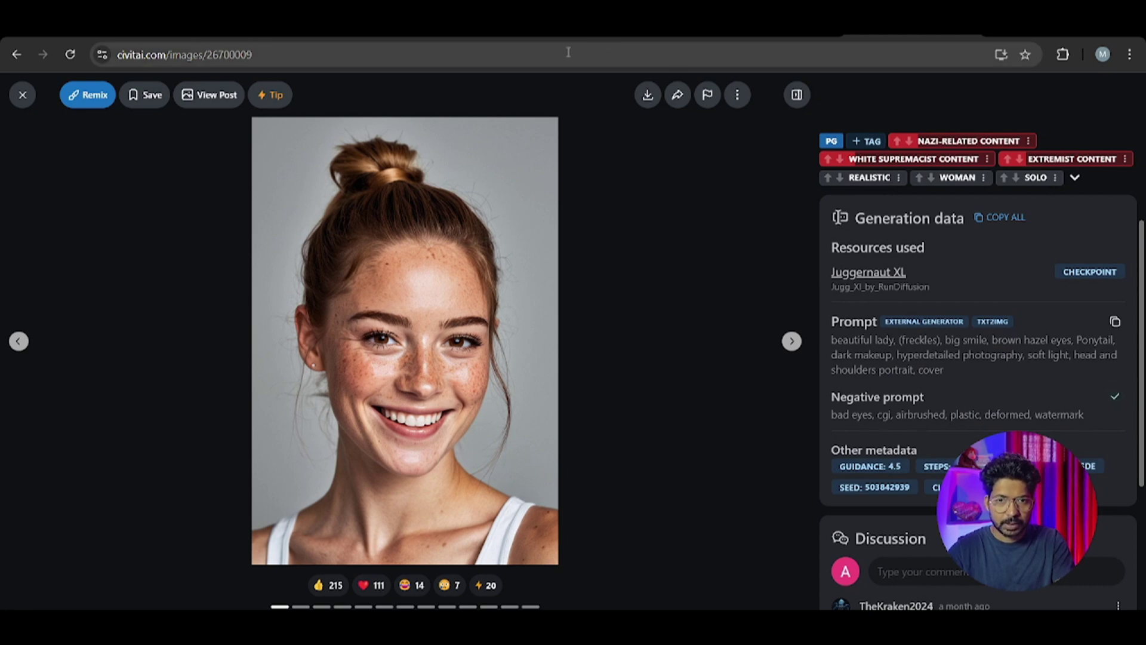
left_click(537, 37)
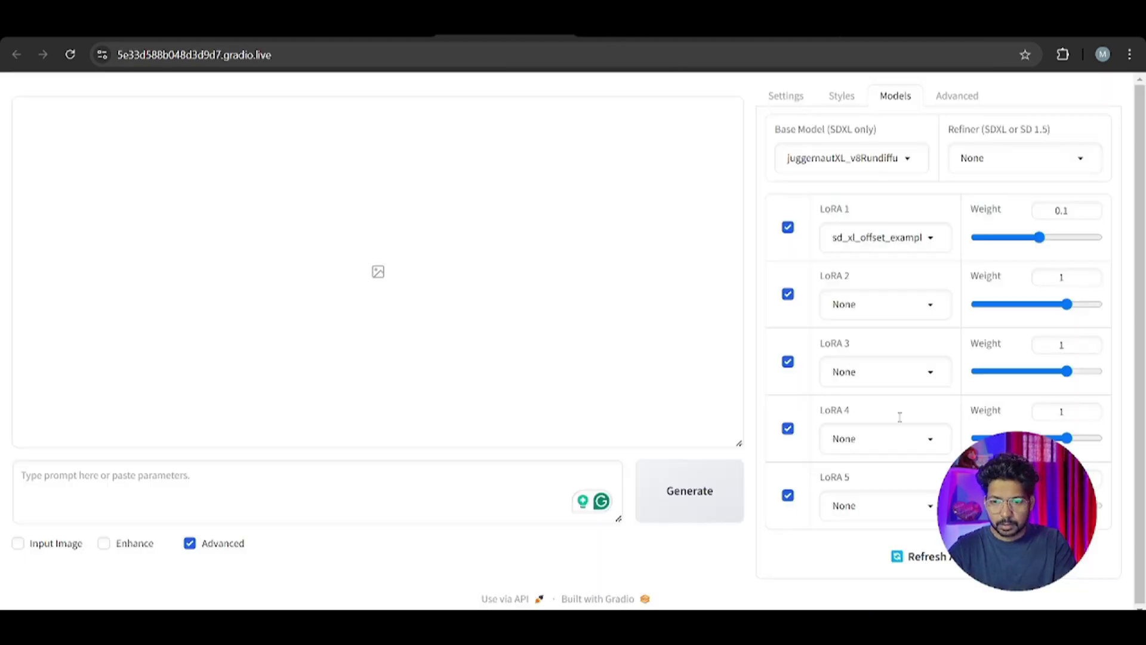
left_click(786, 101)
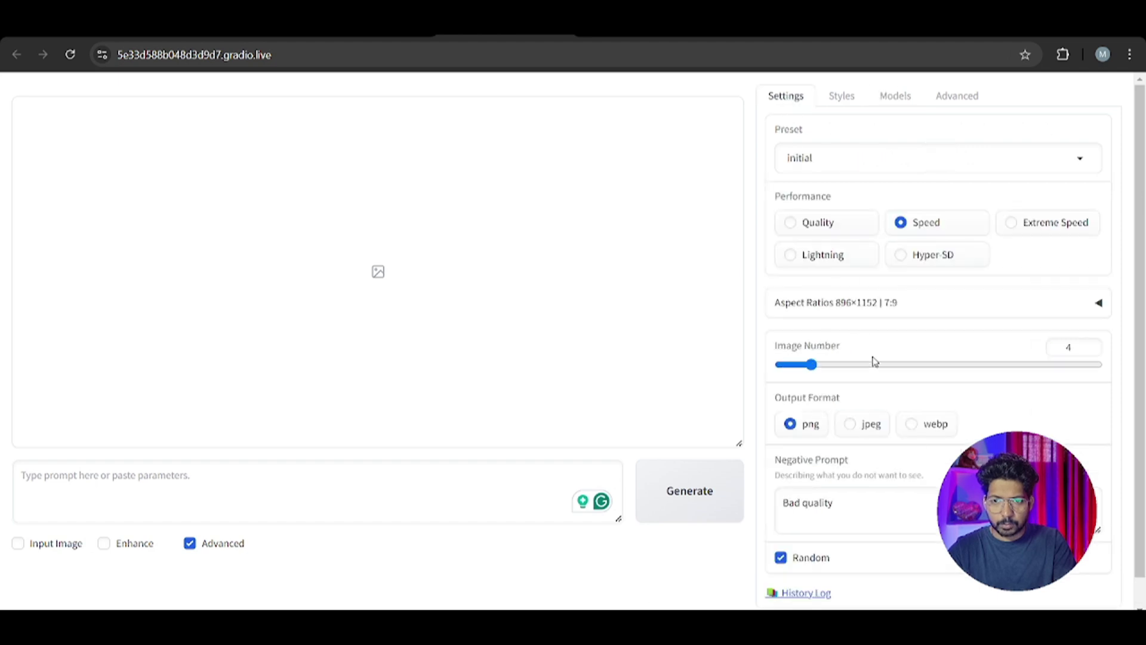
Replace the negative prompt with the copied text "bad eyes, cgi, airbrushed, plastic, deformed, watermark"
left_click(860, 512)
key("ctrl+a")
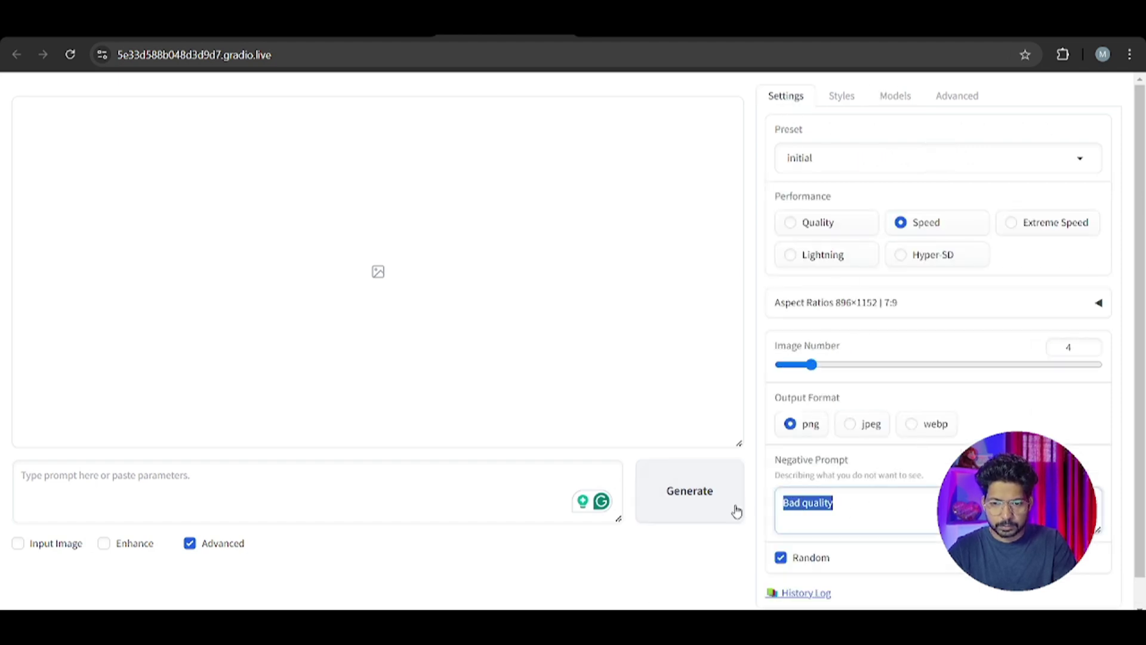
key("ctrl+v")
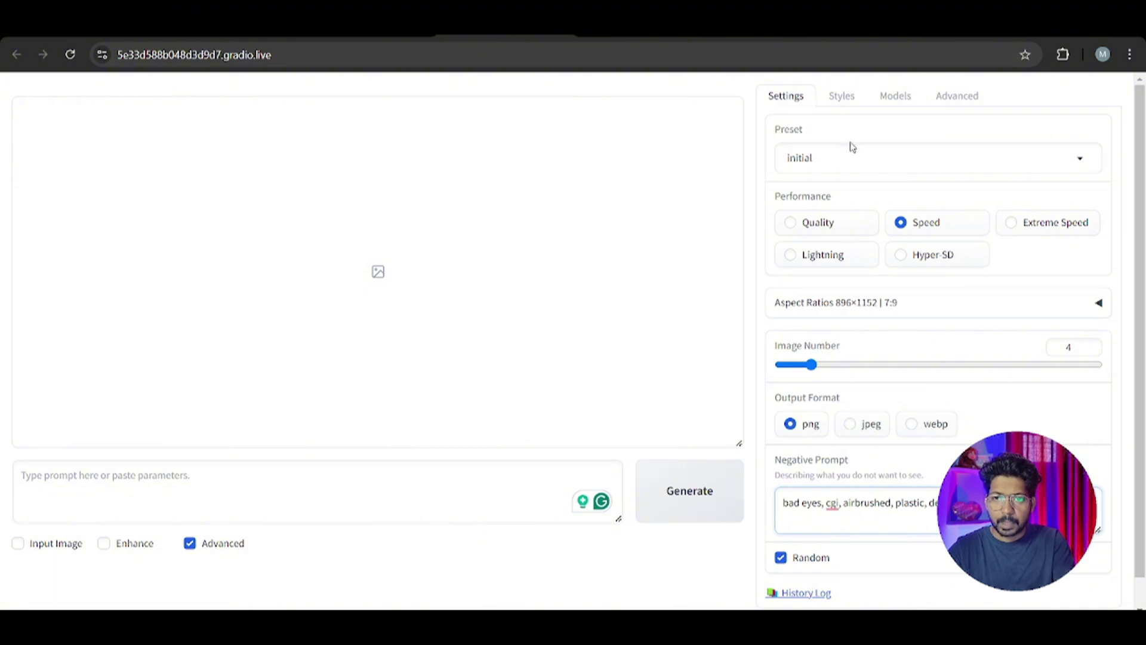
Look over the style list and the model settings, including the choices offered for LoRA 2 and the refiner
left_click(842, 95)
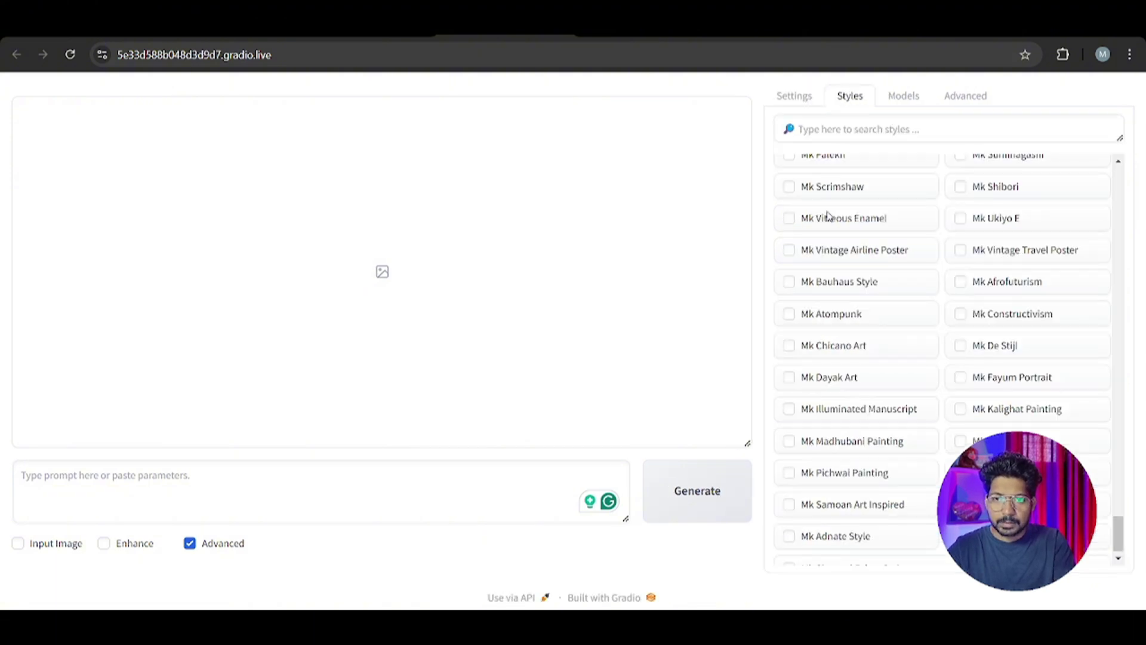
left_click(903, 95)
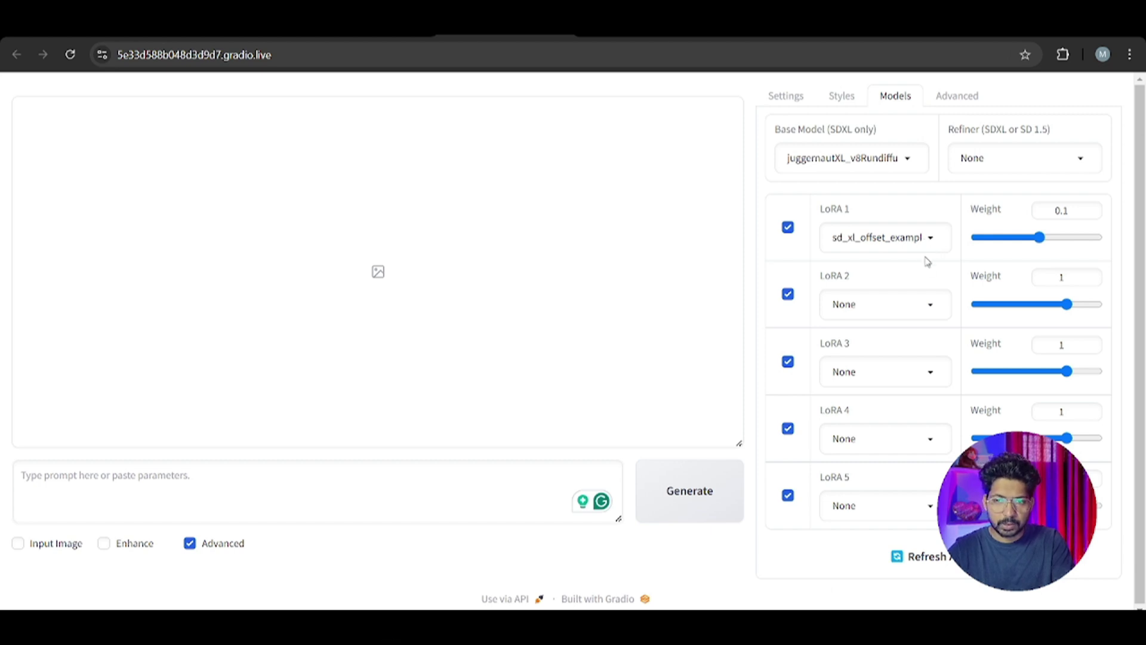
left_click(930, 308)
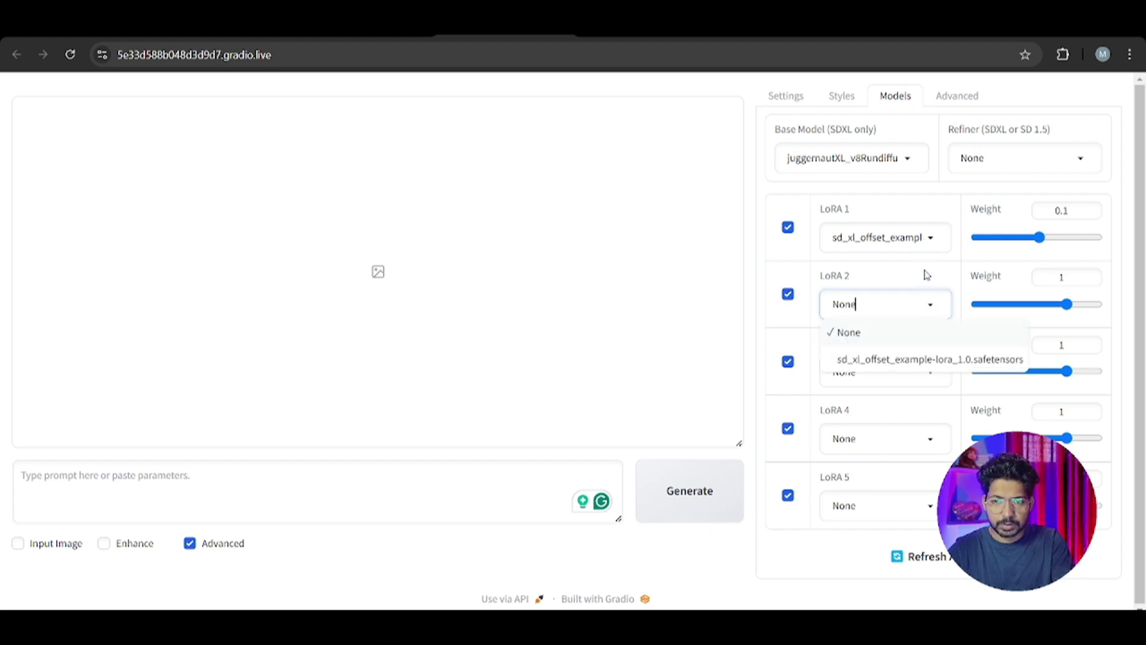
left_click(926, 275)
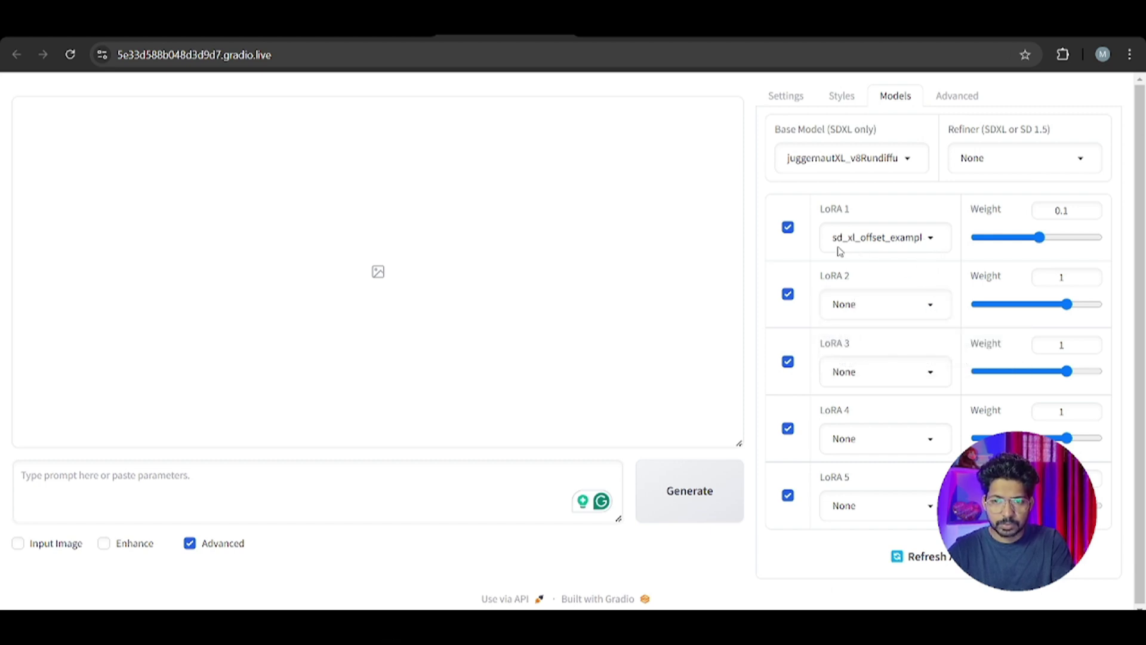
left_click(1002, 172)
left_click(1082, 123)
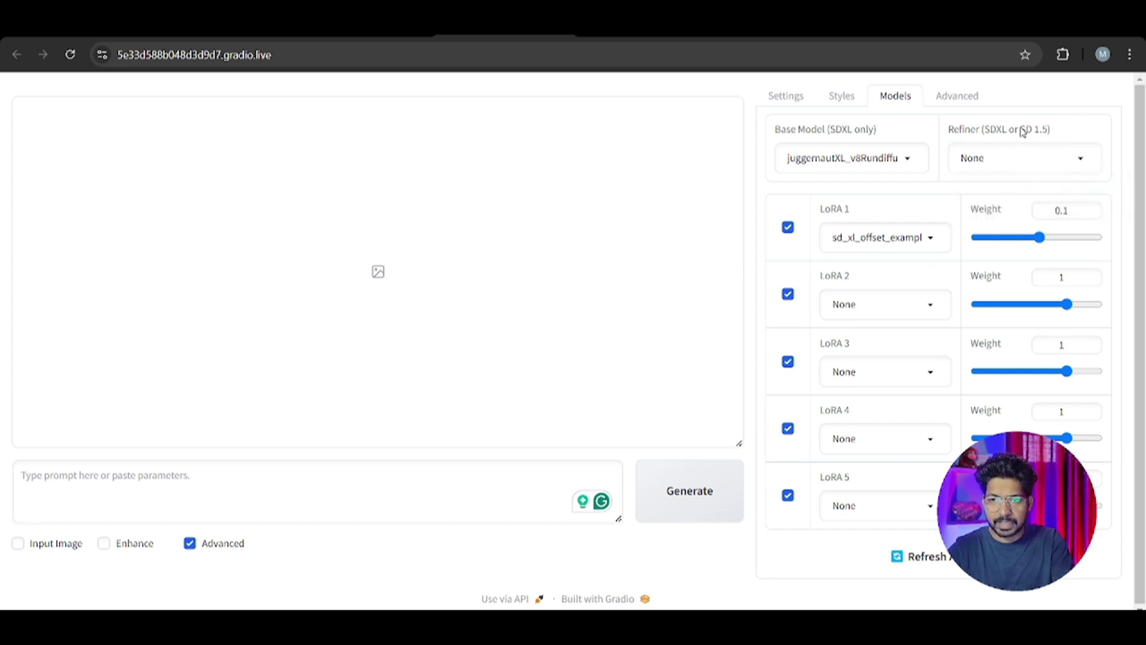
Set the guidance scale to 5 in the advanced settings
left_click(956, 101)
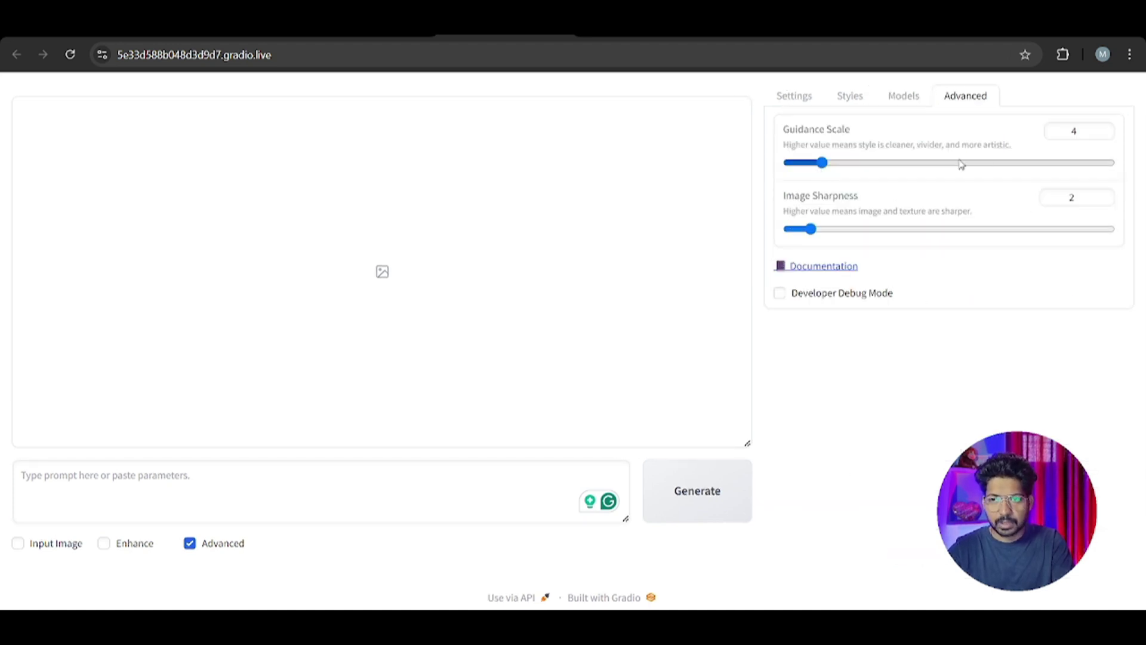
left_click(1077, 131)
key("BackSpace")
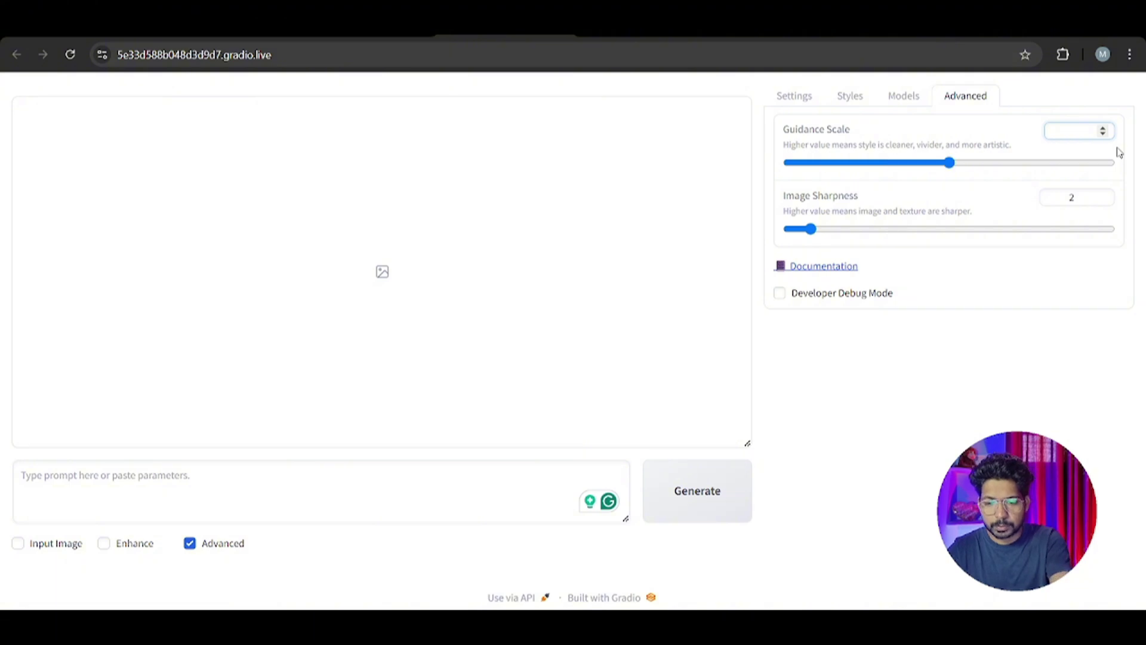
type("7")
key("BackSpace")
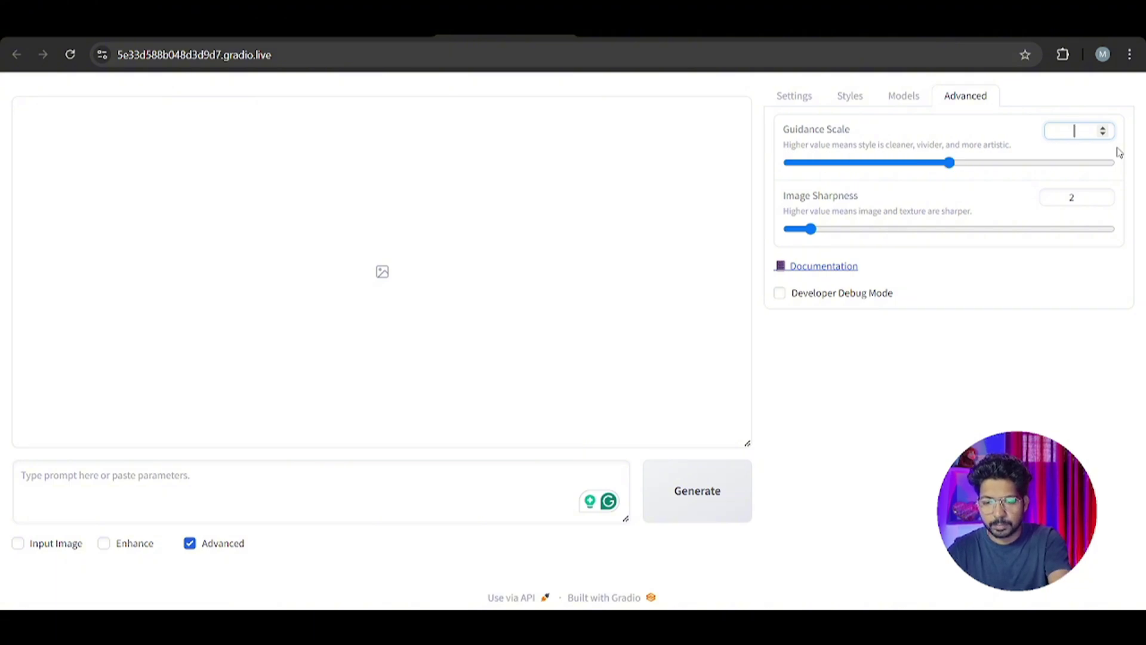
type("5")
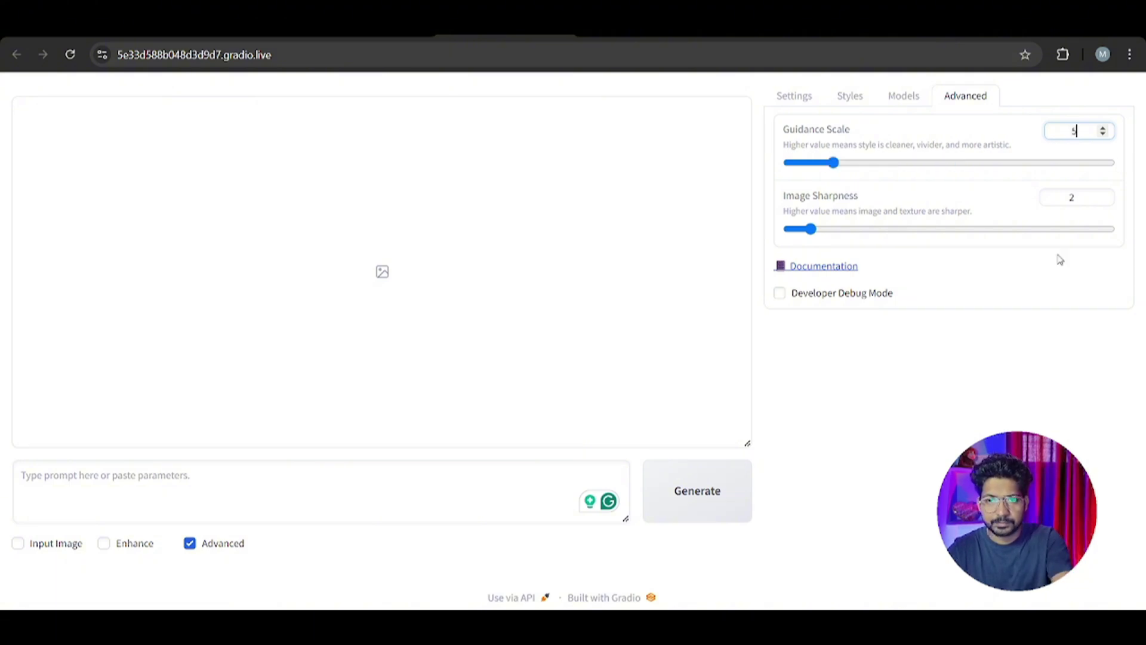
left_click(1006, 335)
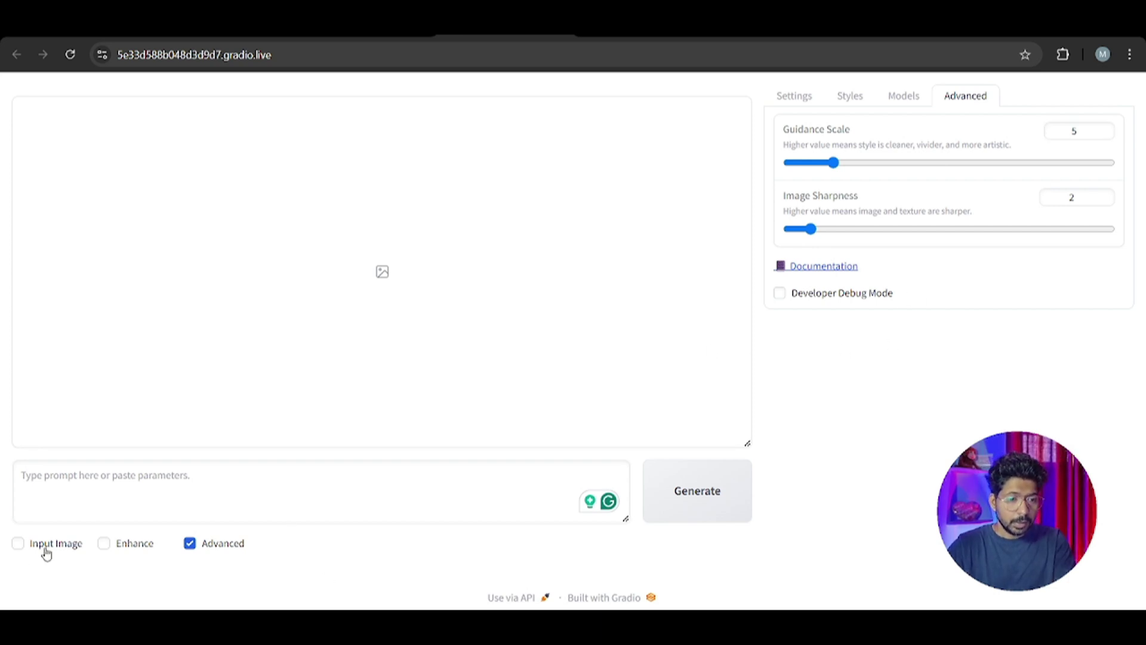
Enter the prompt "An American girl with blue eyes sitting in a restaurant" and generate the images
left_click(148, 507)
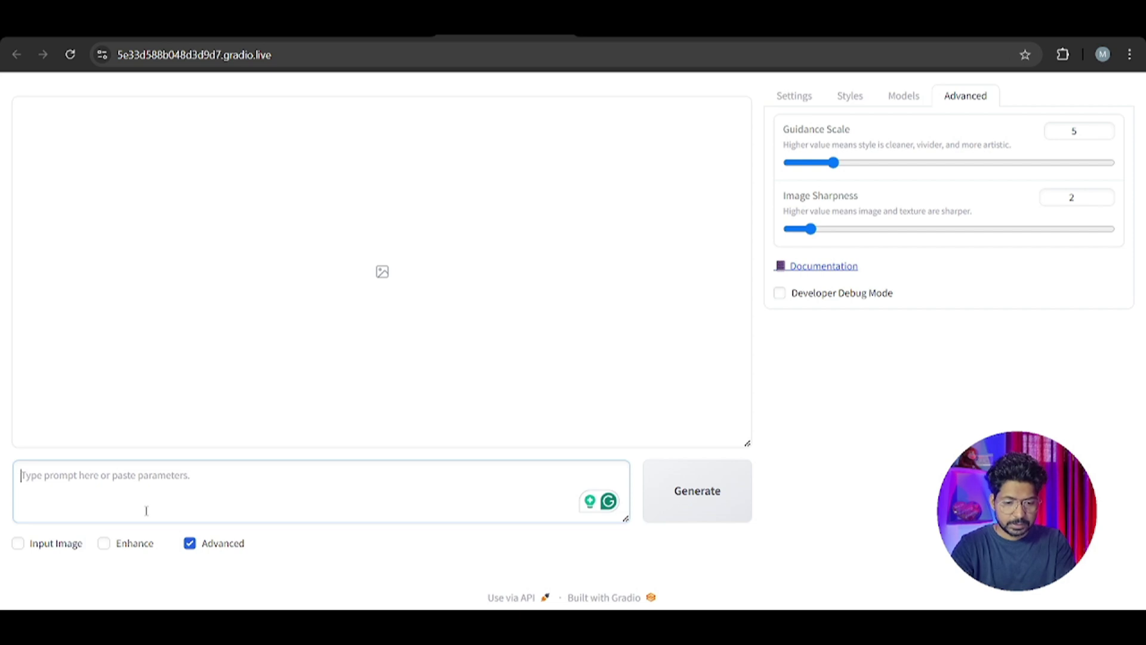
key("ctrl+v")
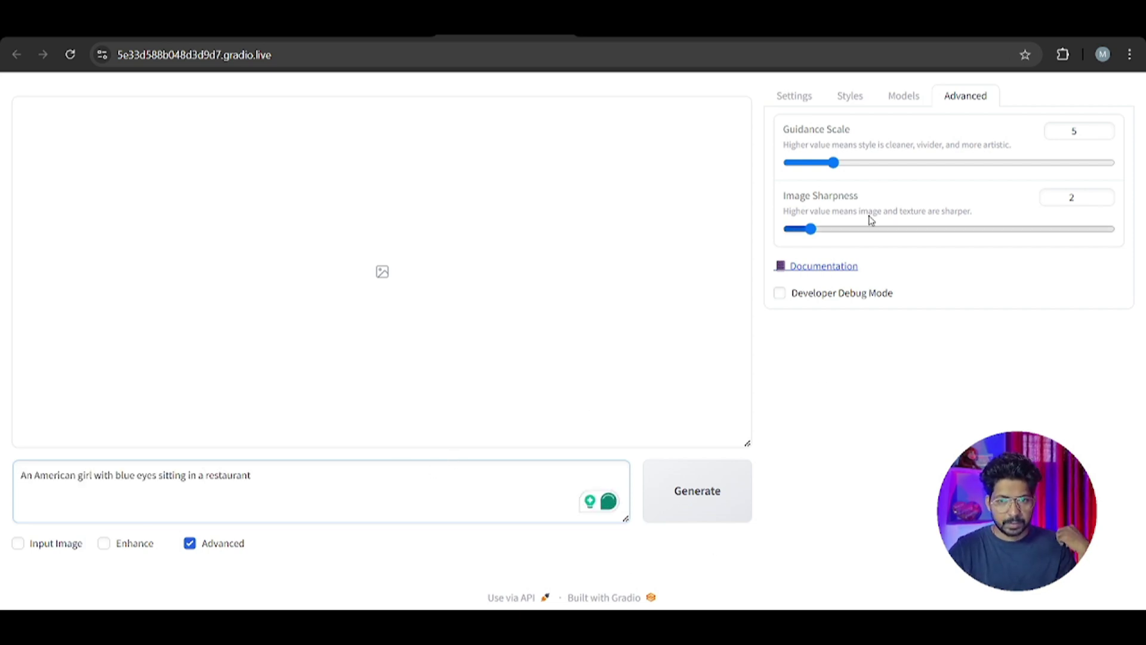
left_click(803, 102)
scroll(901, 331, "down", 1)
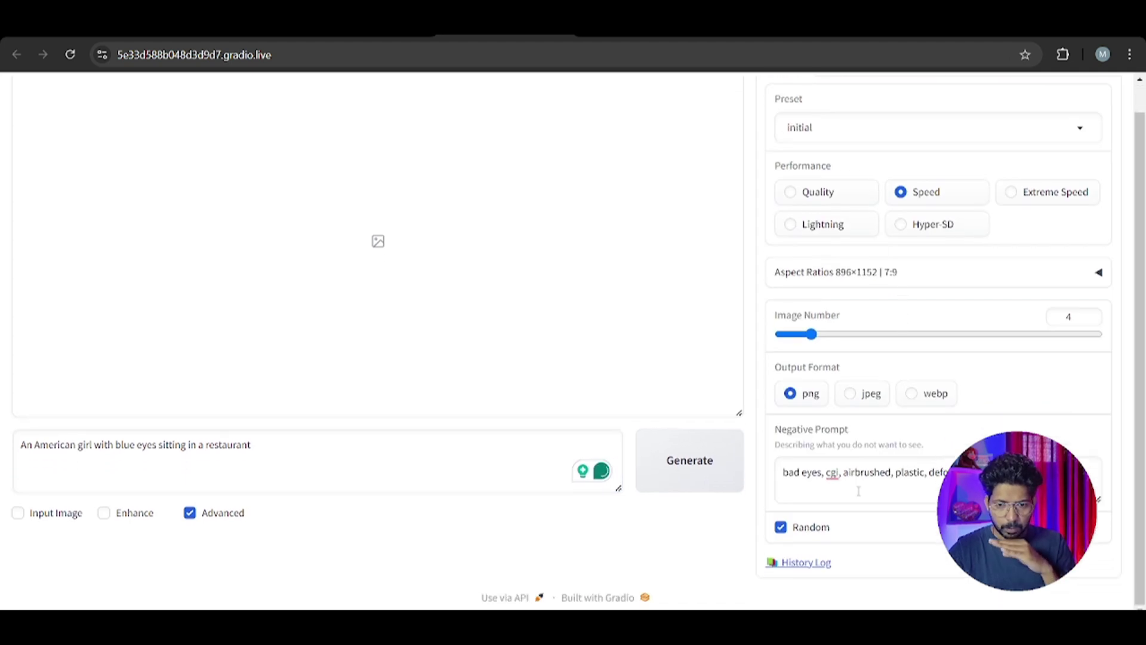
scroll(694, 517, "up", 1)
left_click(693, 517)
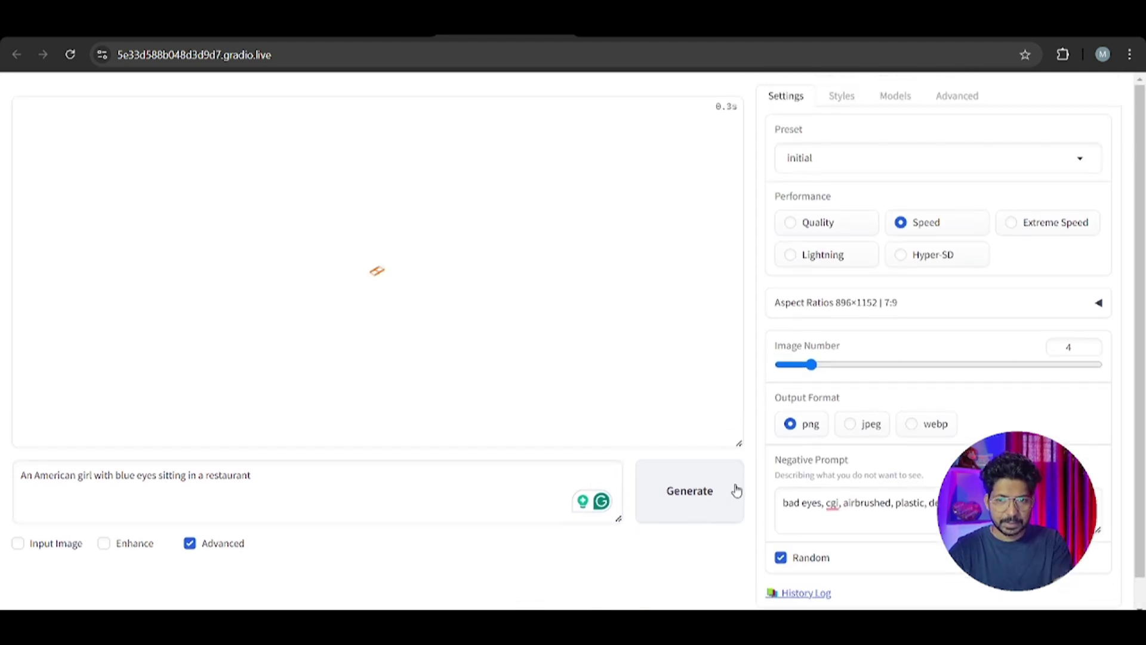
Check the available presets and the model settings while the images generate, ending on the general settings
left_click(1023, 160)
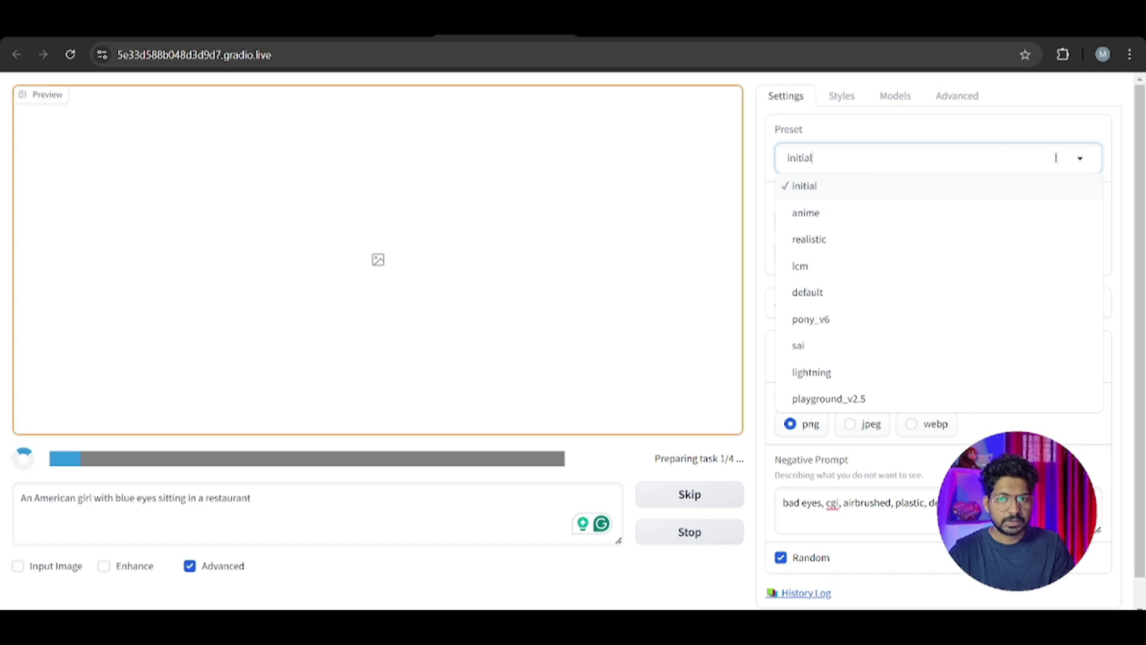
left_click(900, 99)
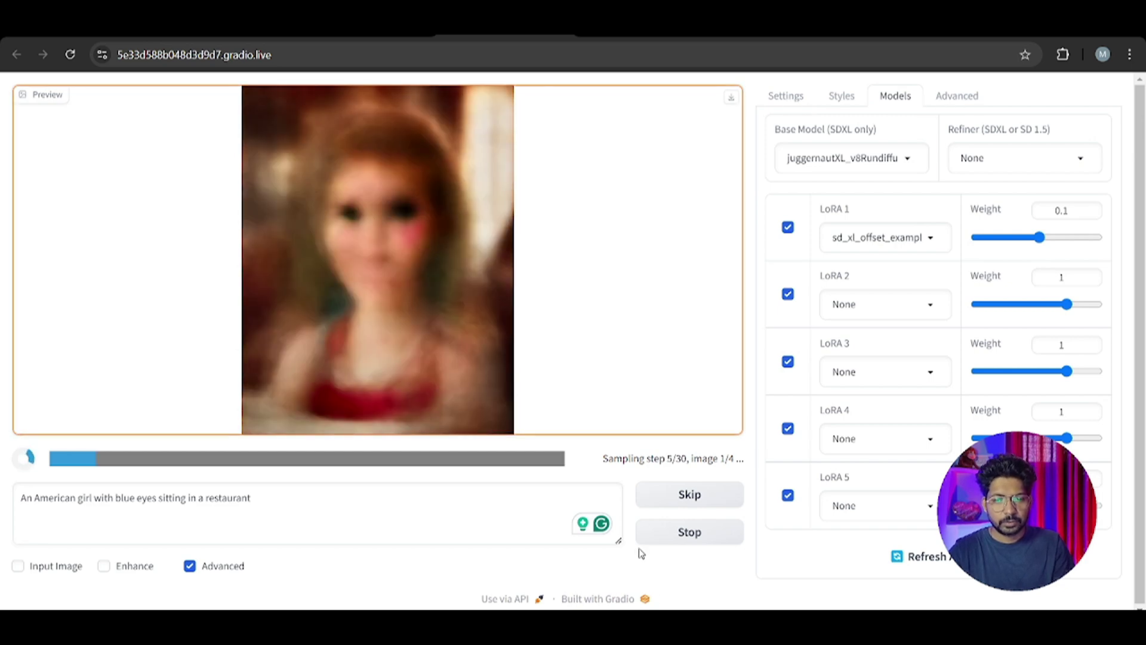
left_click(787, 99)
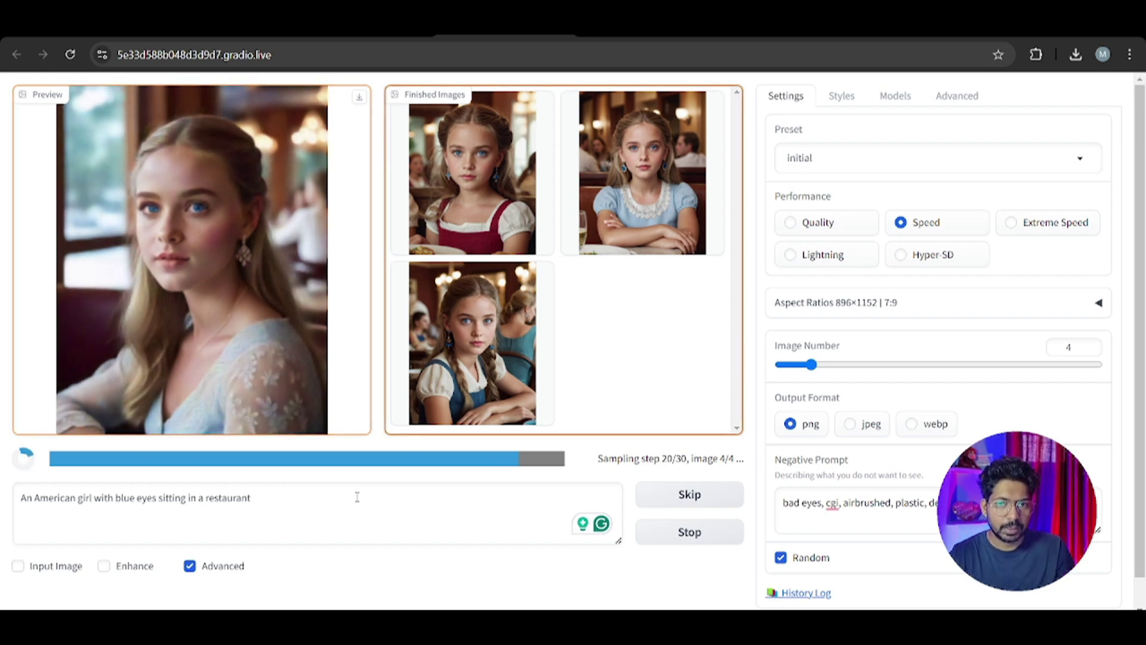
Look through the finished images of the girl in the restaurant
scroll(480, 242, "down", 1)
scroll(480, 242, "down", 5)
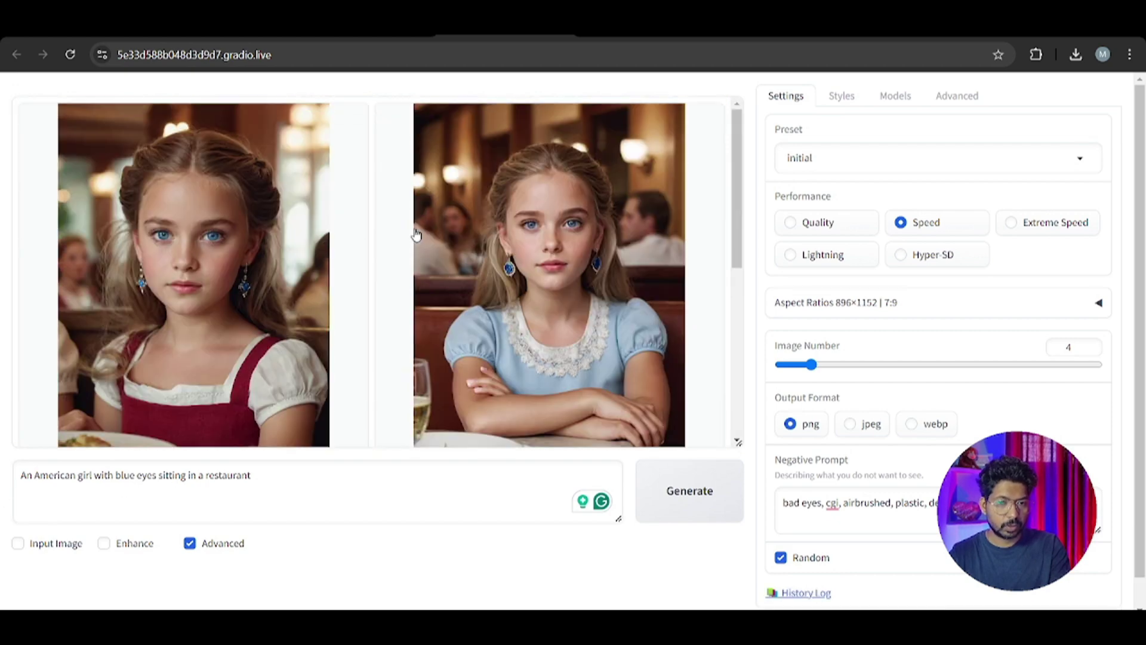
scroll(470, 288, "down", 2)
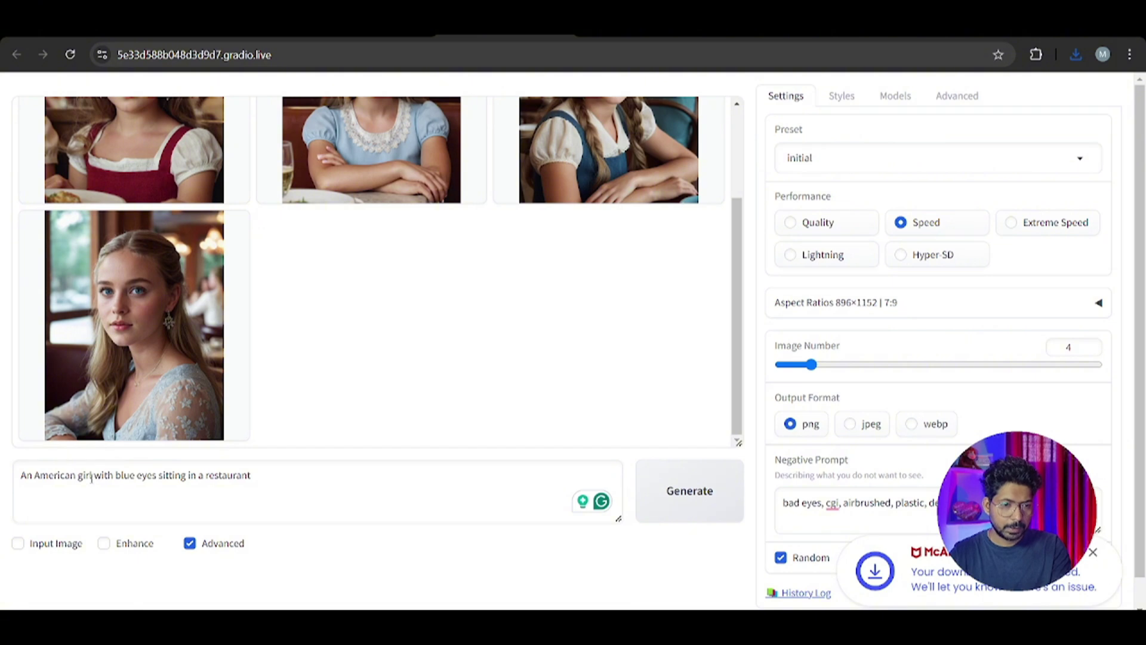
Replace "girl" with "Women" in the prompt and generate a new set of images
double_click(93, 476)
type("Women")
key("ctrl+Return")
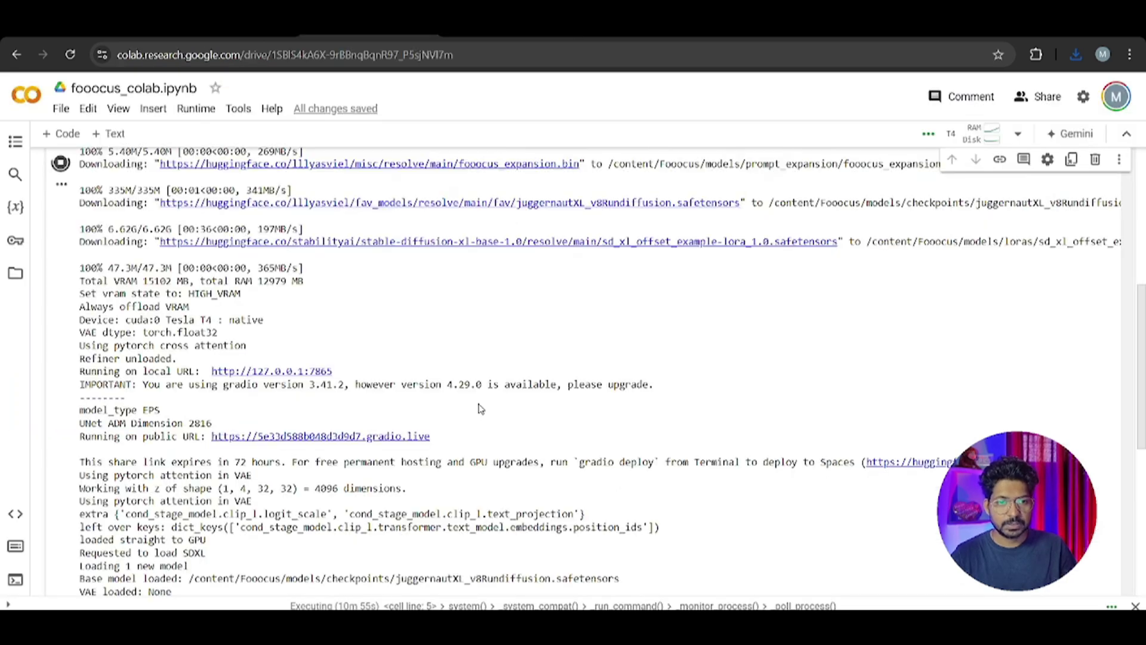
Examine the image generation log in the output of the Google Colab notebook's running cell
scroll(476, 404, "down", 20)
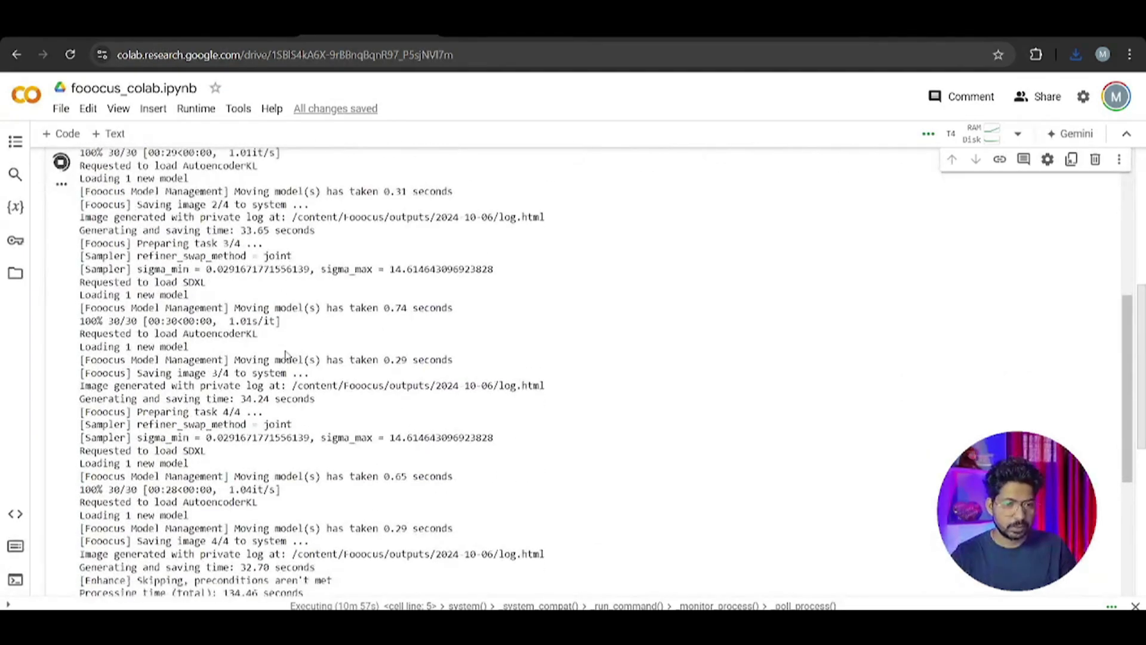
scroll(435, 457, "up", 20)
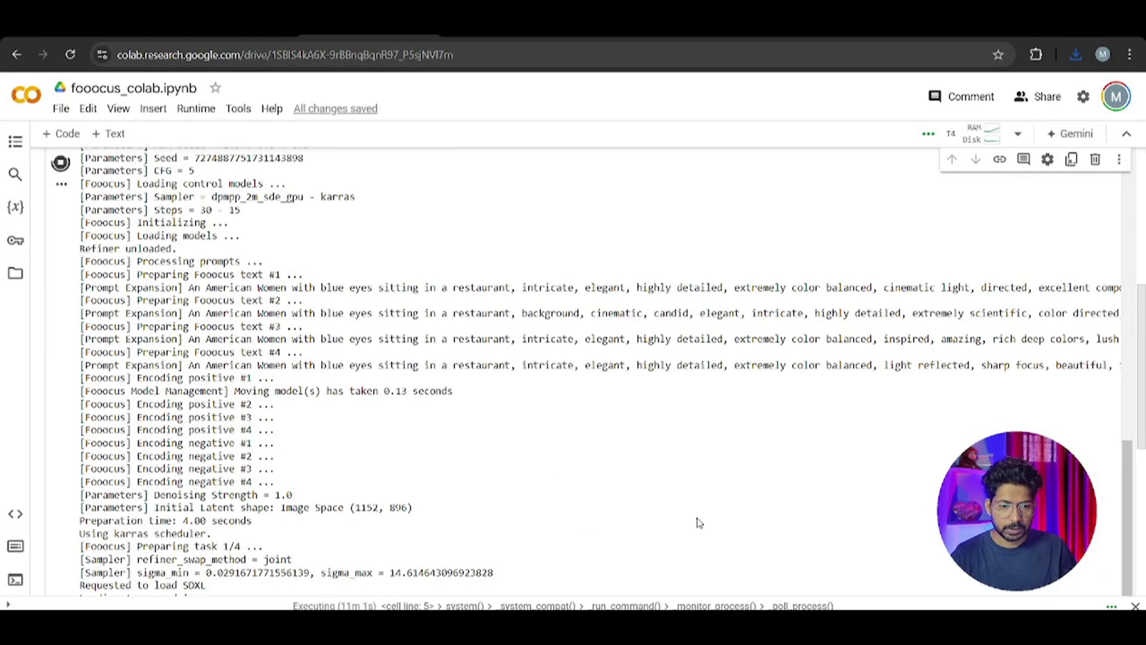
scroll(126, 591, "down", 1)
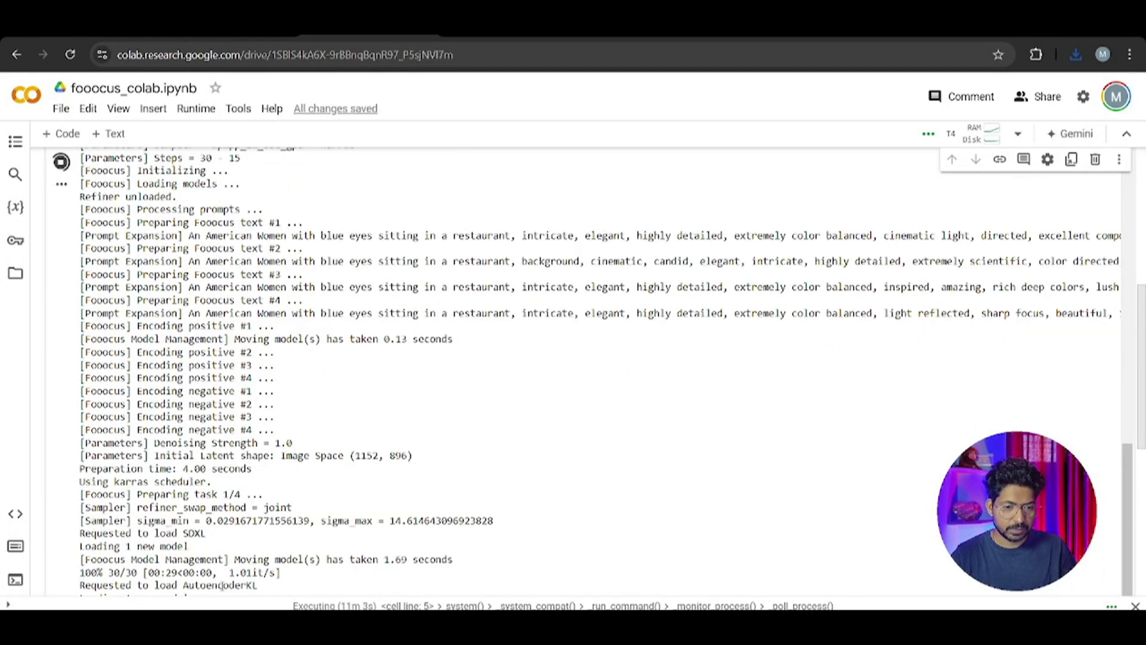
scroll(175, 391, "down", 1)
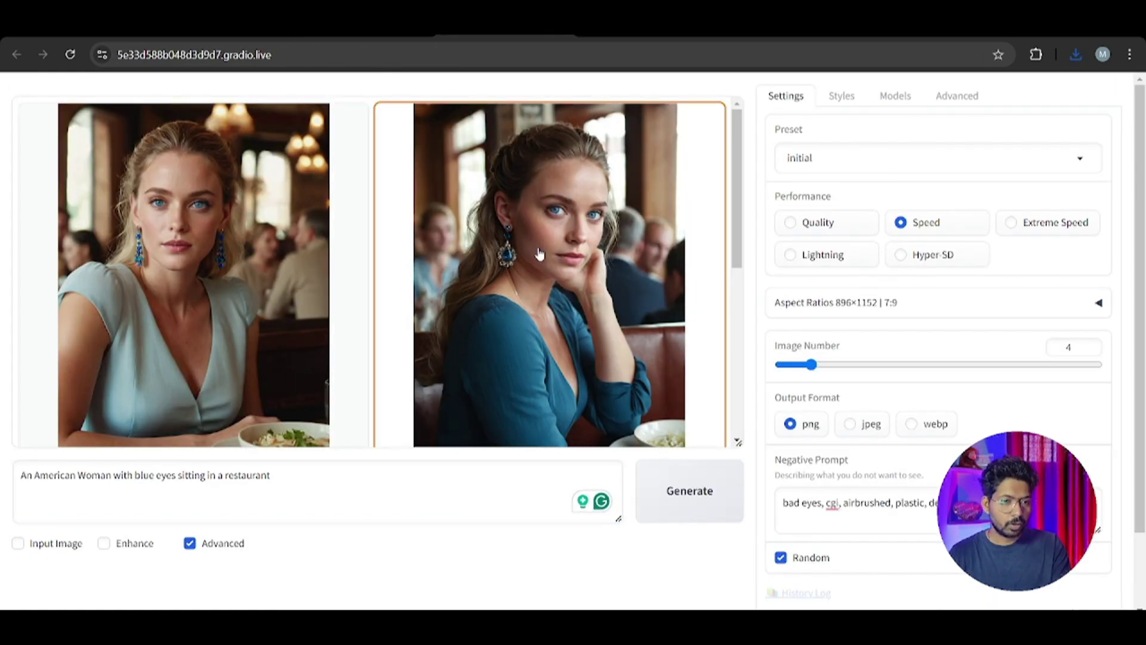
Look through the generated images of the woman in the restaurant in the Fooocus gallery
scroll(609, 241, "down", 3)
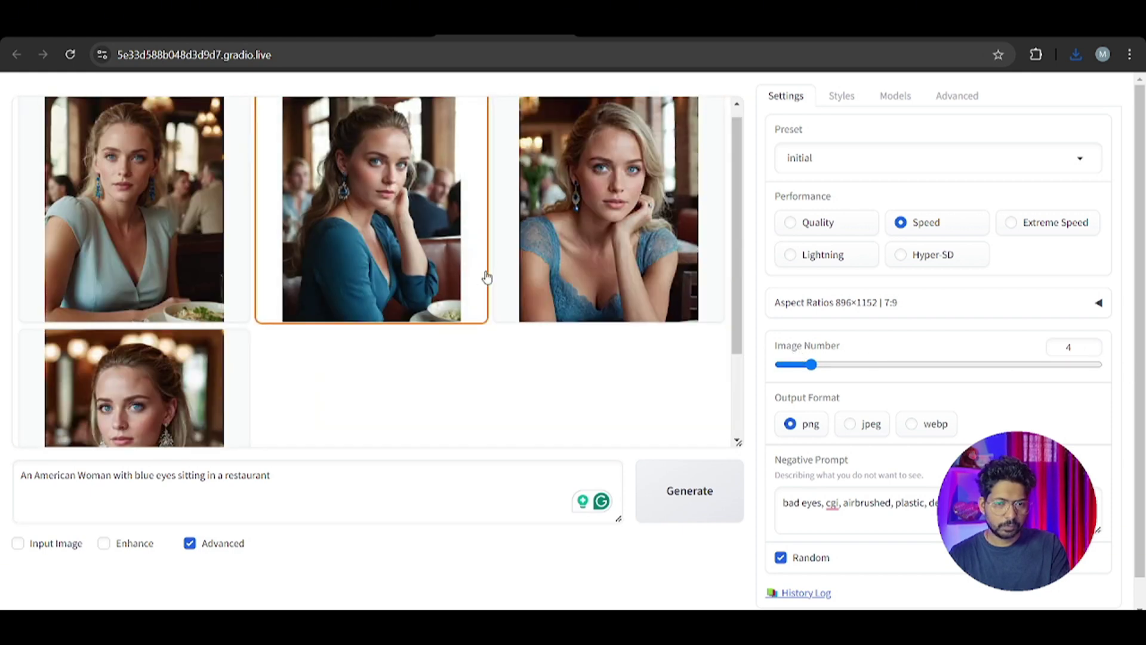
scroll(253, 330, "down", 2)
scroll(577, 230, "up", 2)
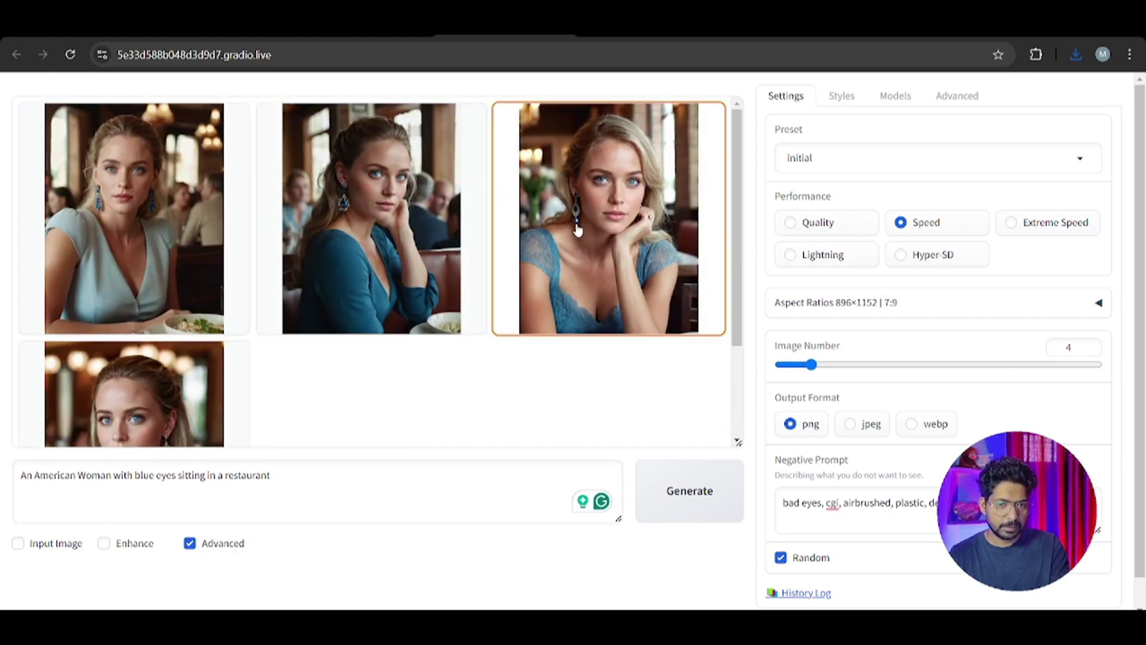
scroll(365, 420, "down", 2)
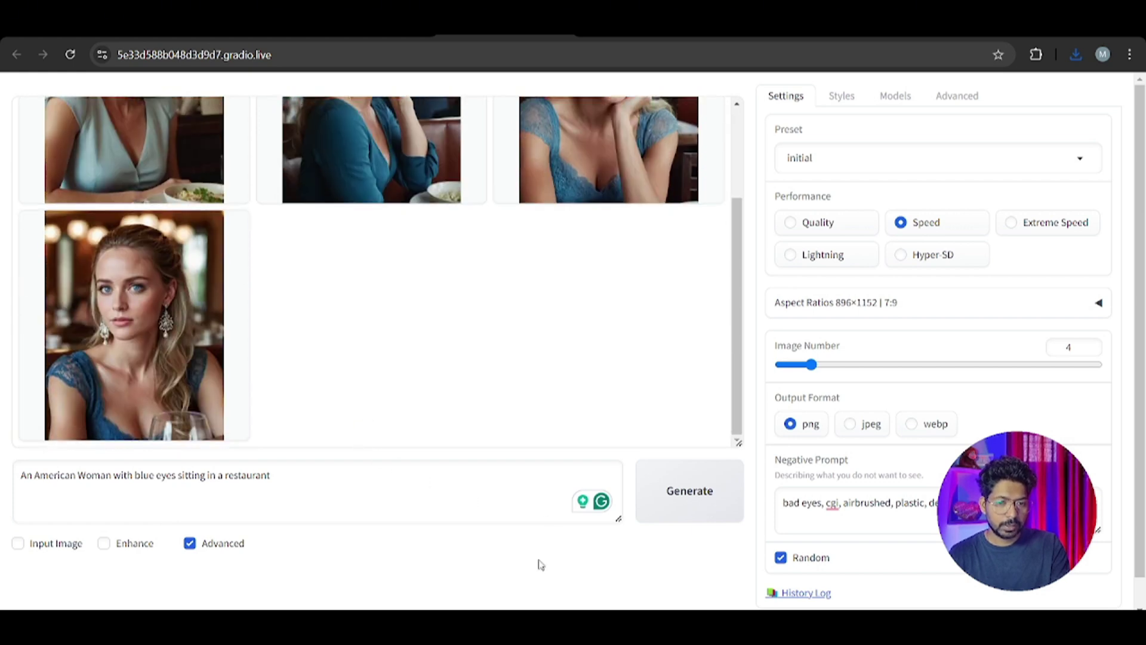
Enable the Enhance option and review its upscale, variation and processing order choices
scroll(534, 563, "down", 1)
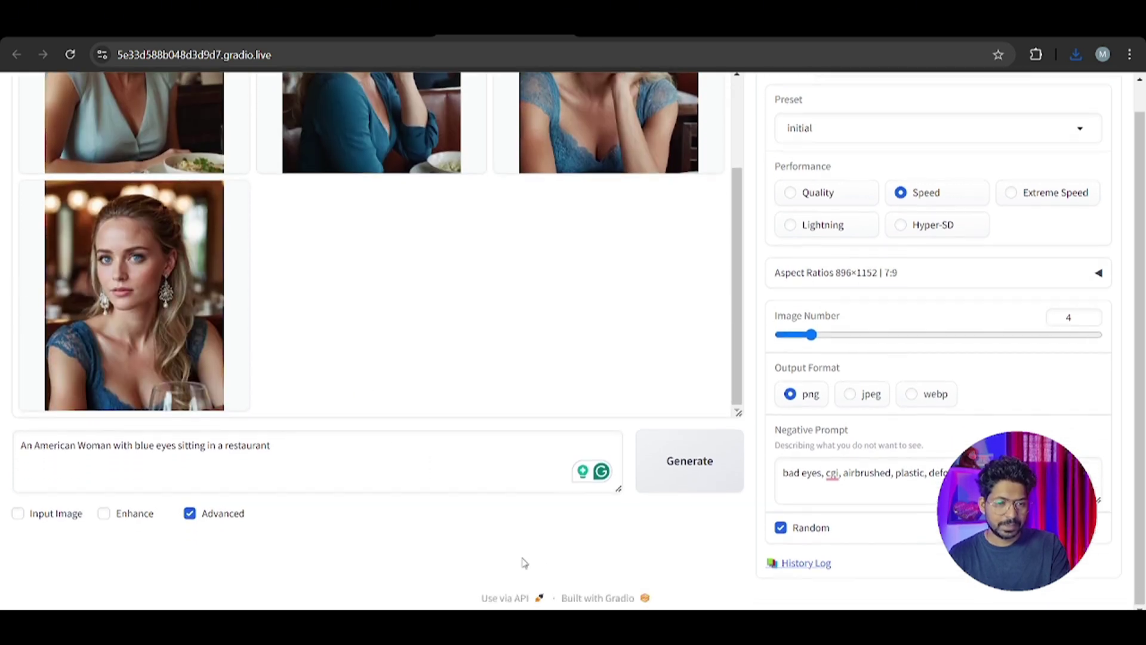
left_click(105, 514)
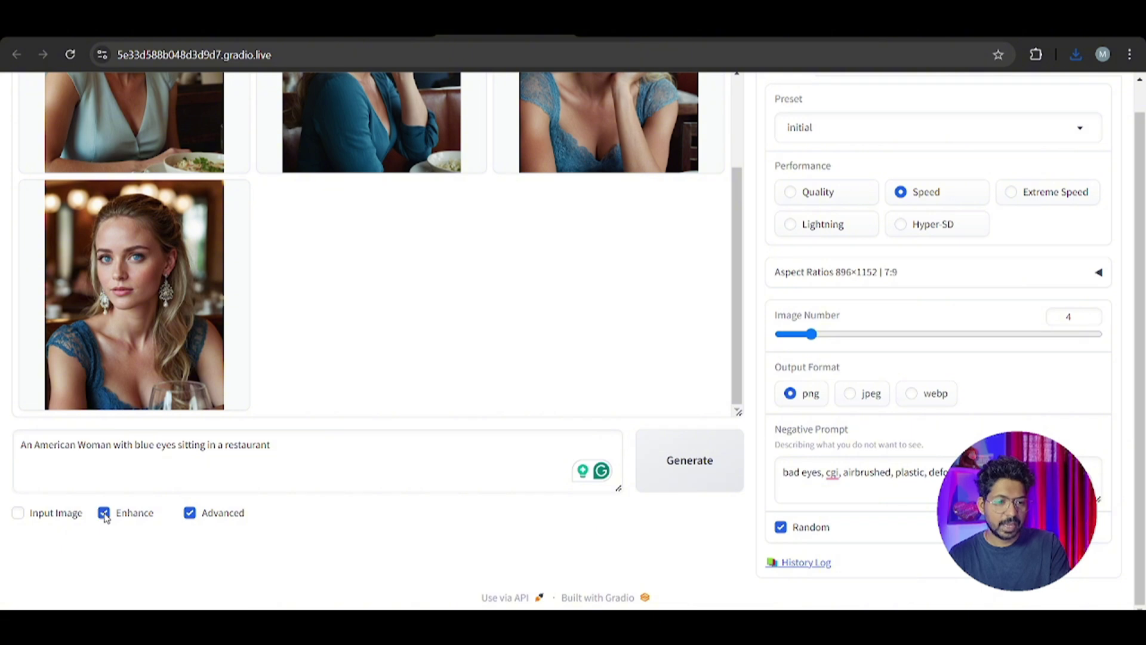
scroll(352, 533, "down", 3)
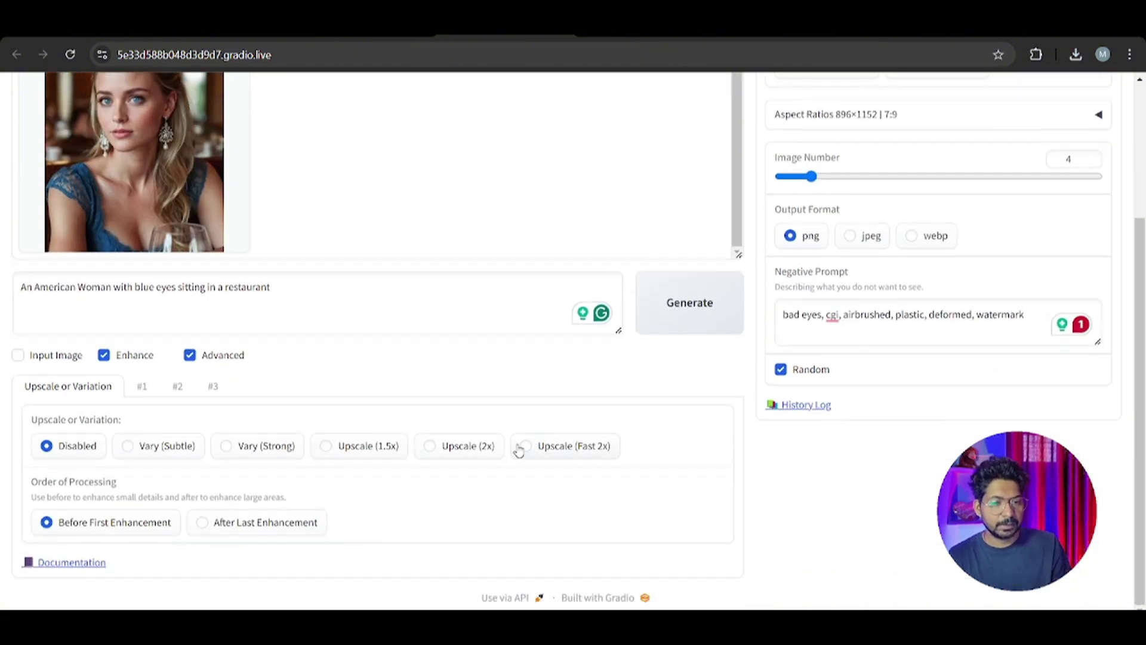
scroll(434, 445, "up", 3)
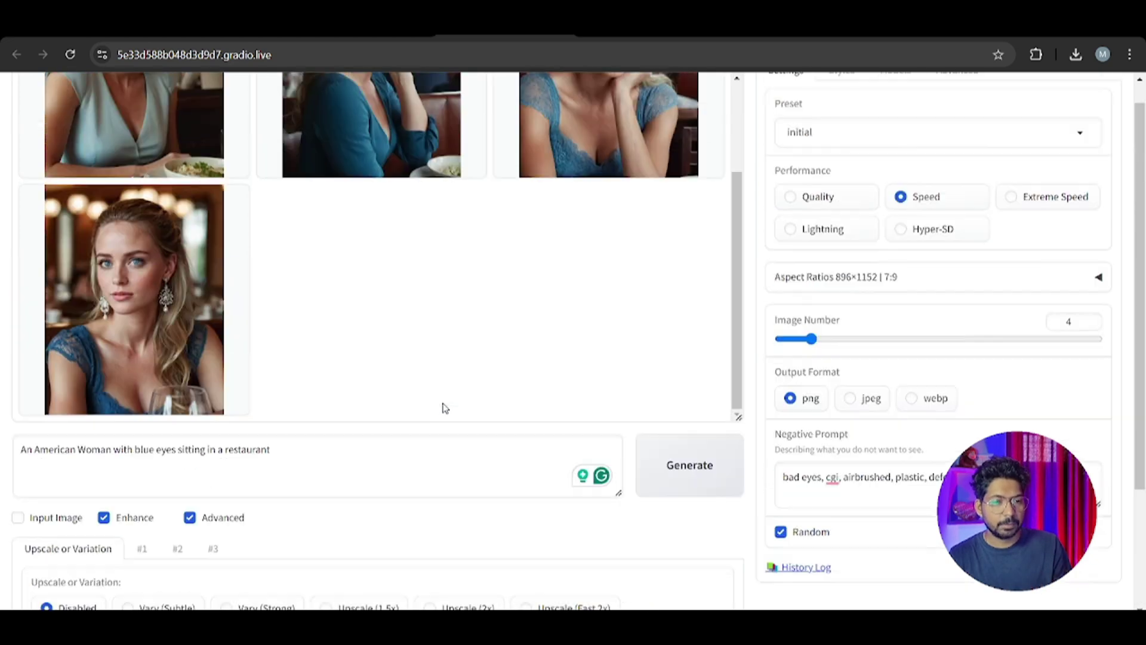
scroll(354, 396, "down", 3)
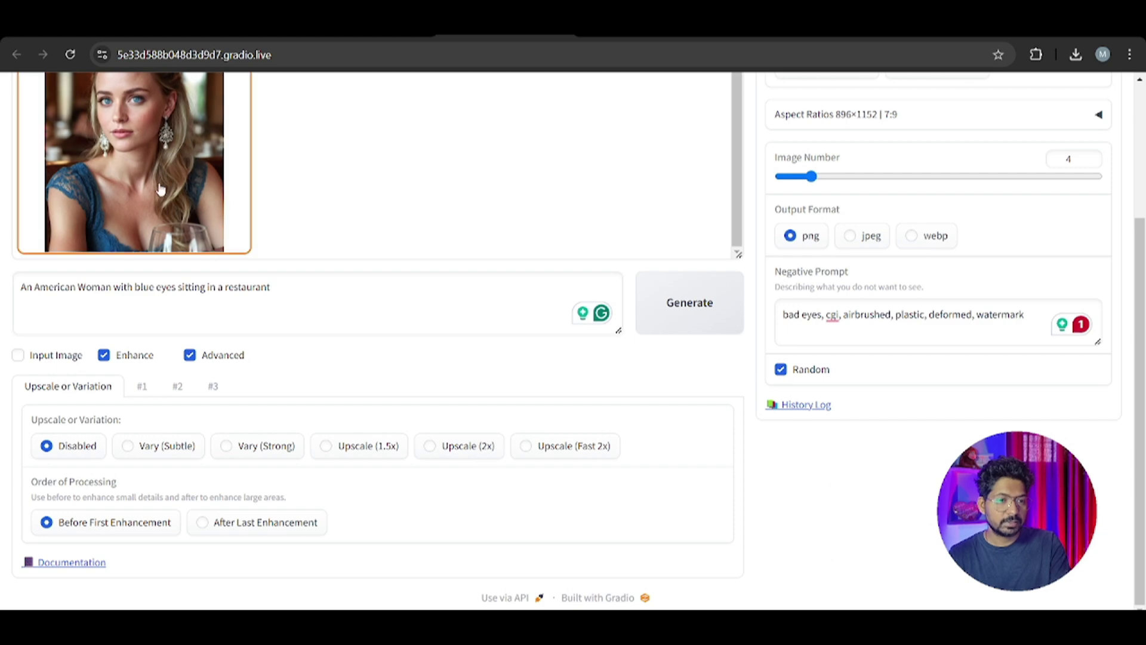
scroll(315, 225, "up", 5)
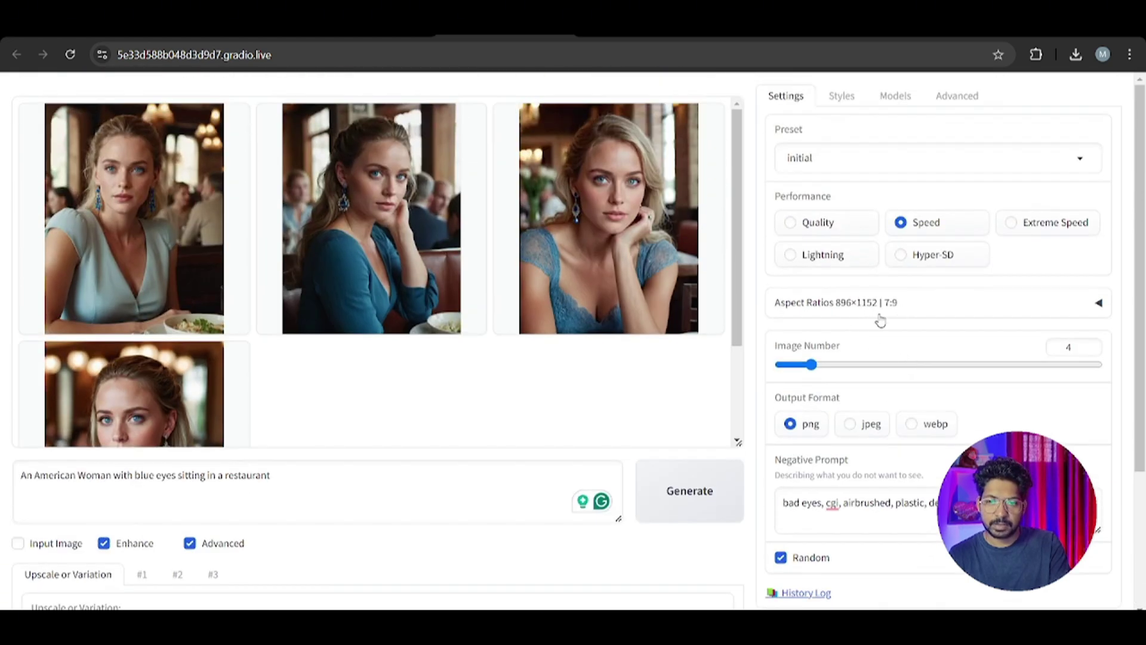
Disable the Enhance option and enable Input Image for the restaurant prompt
scroll(360, 372, "down", 2)
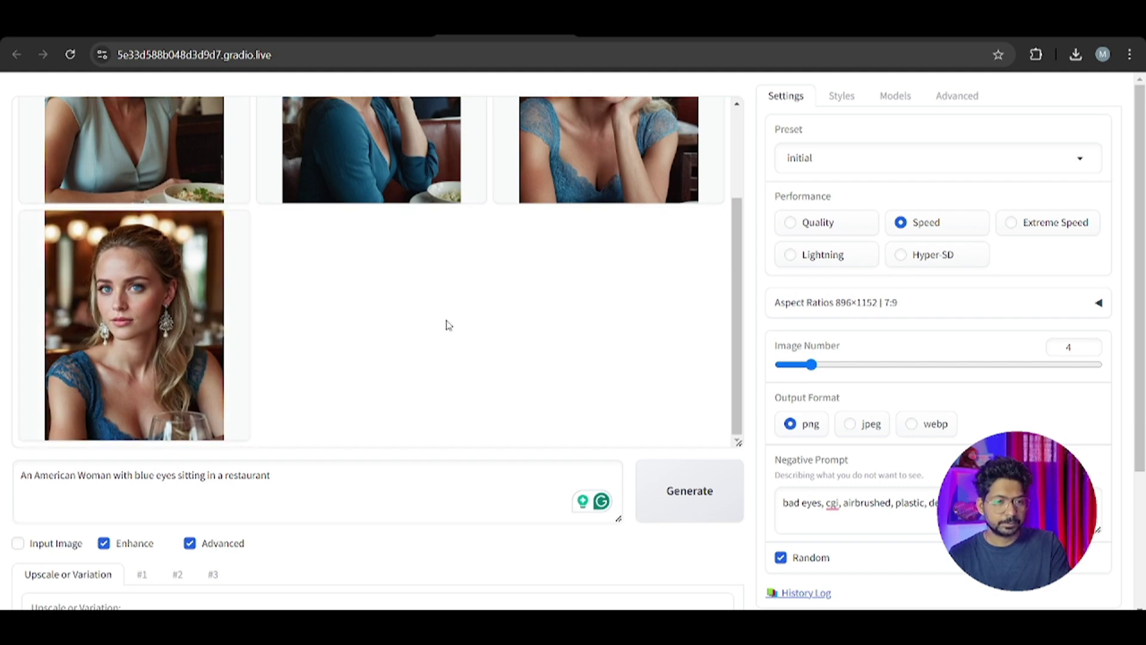
scroll(449, 324, "down", 3)
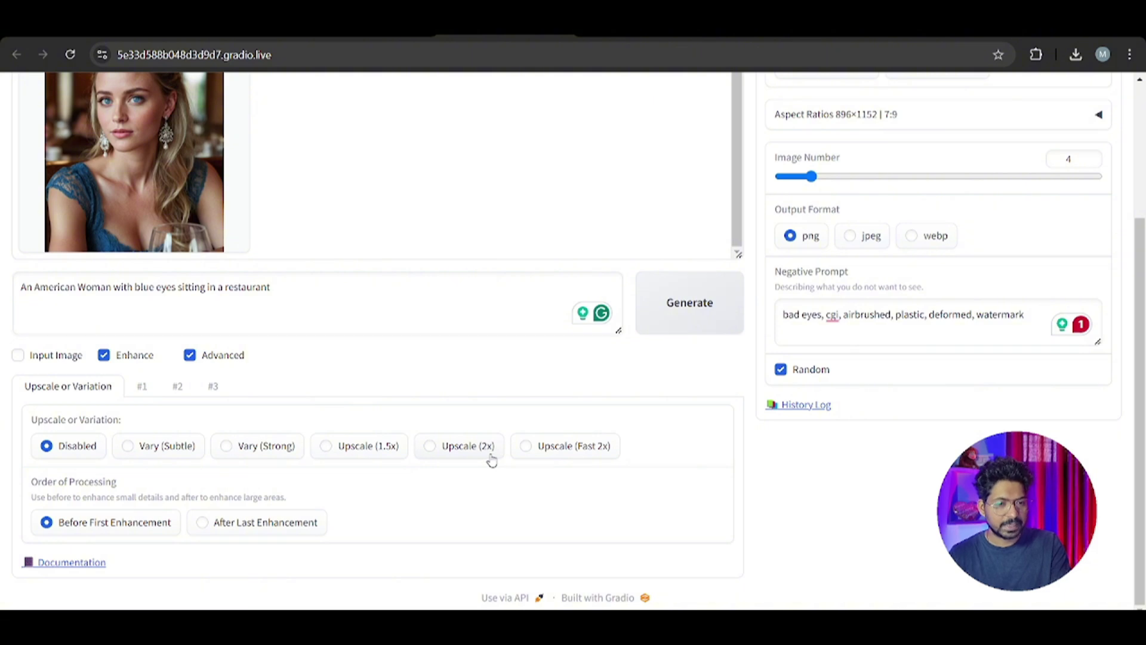
left_click(105, 358)
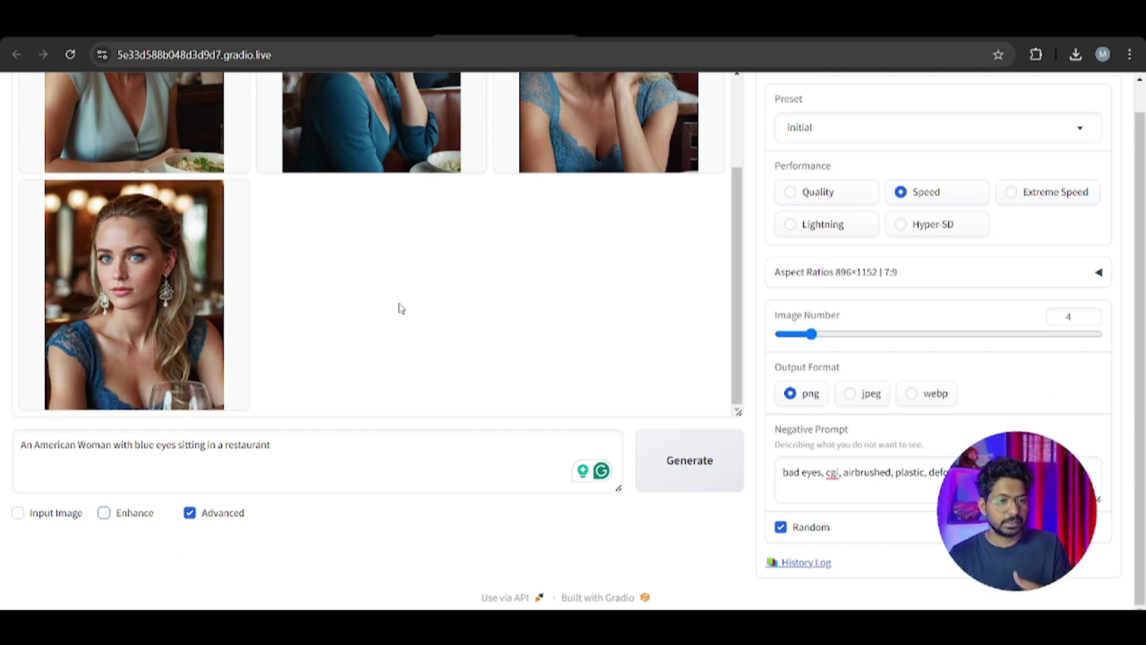
left_click(18, 513)
scroll(299, 370, "down", 3)
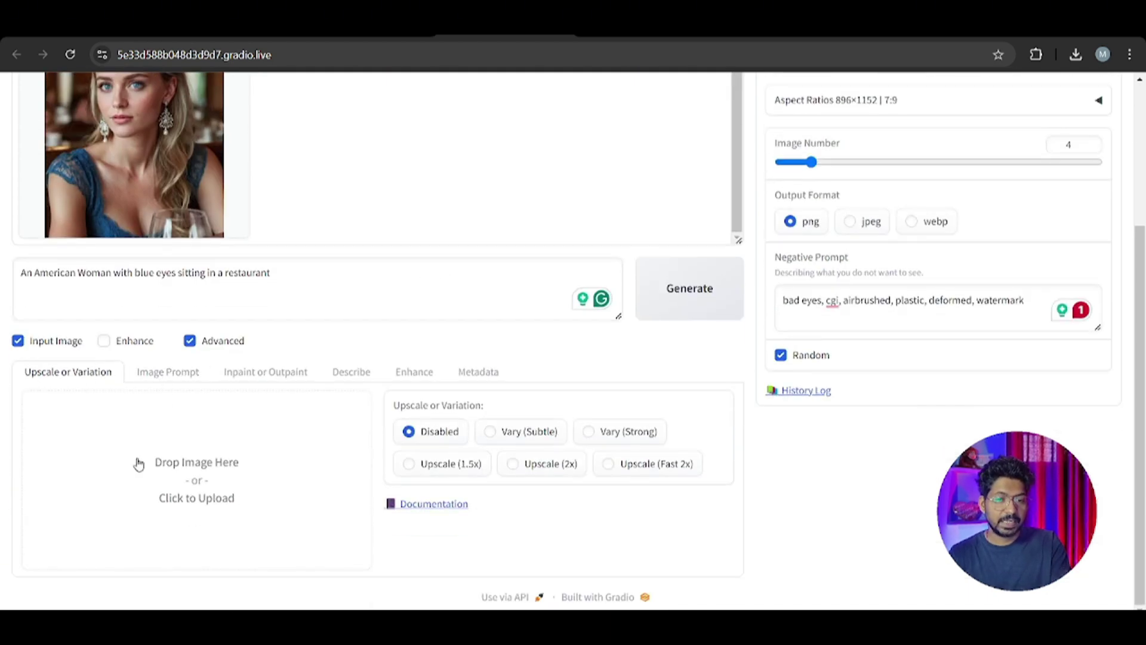
Add the fourth generated restaurant portrait to the first Image Prompt slot as a reference
left_click(168, 371)
scroll(333, 346, "down", 3)
scroll(440, 358, "up", 2)
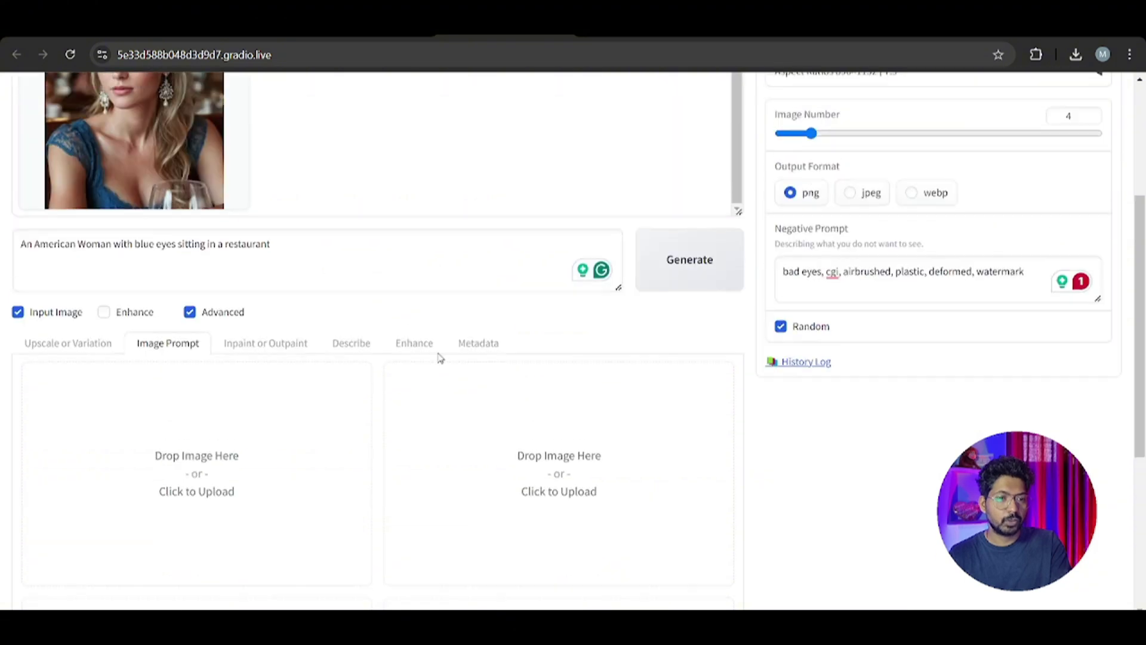
scroll(256, 212, "down", 2)
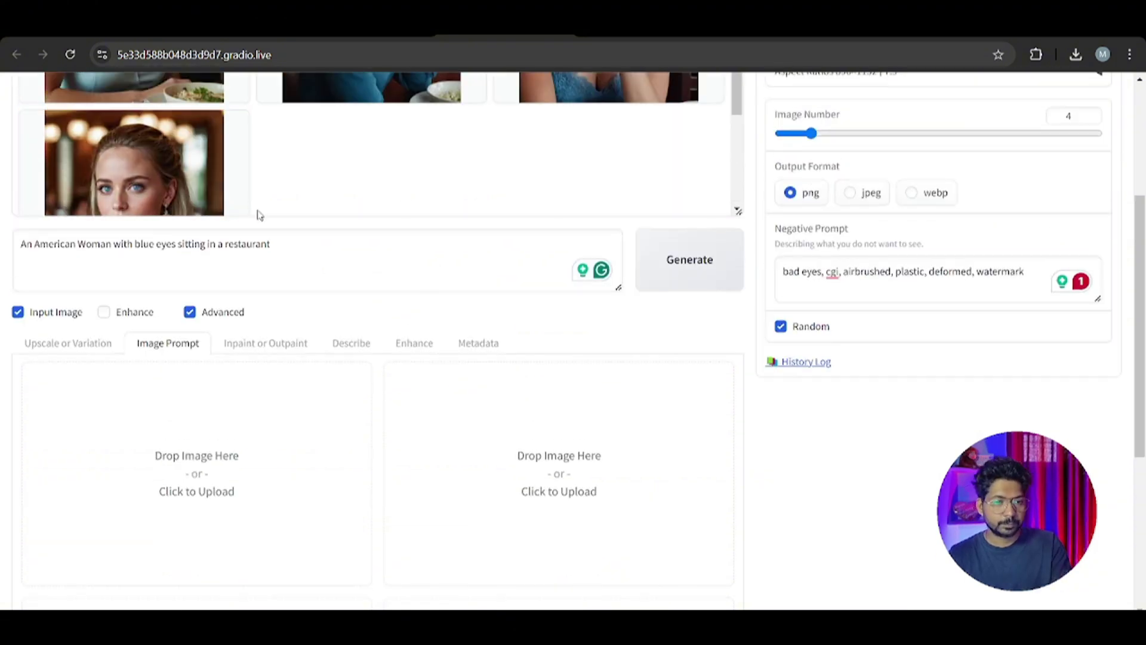
scroll(356, 172, "up", 2)
left_click_drag(173, 170, 180, 493)
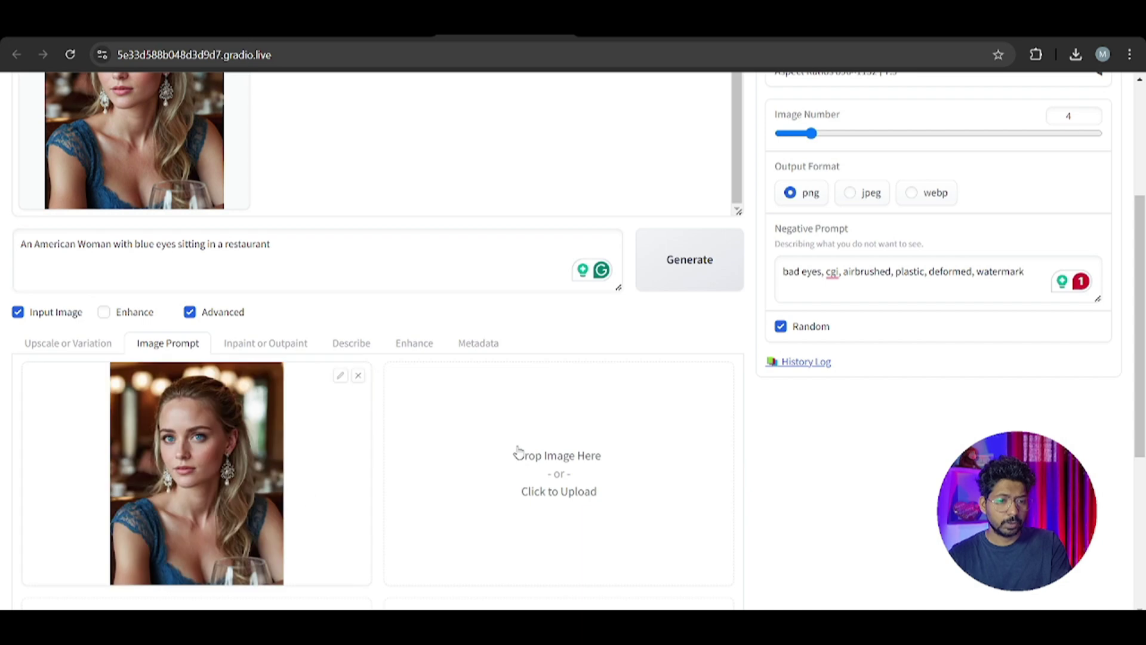
Change the end of the prompt so it reads "An American Woman with blue eyes sitting on a beach"
left_click(310, 252)
key("BackSpace")
key("BackSpace")
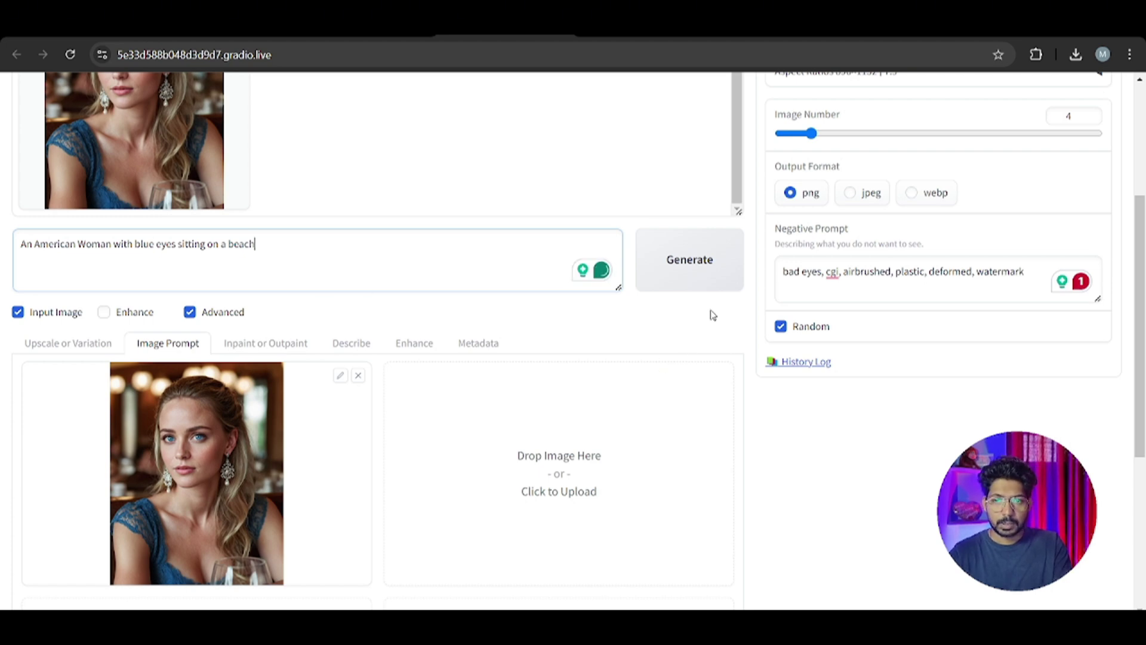
Show the advanced Image Prompt options and set the restaurant portrait's reference type to FaceSwap
scroll(370, 385, "down", 3)
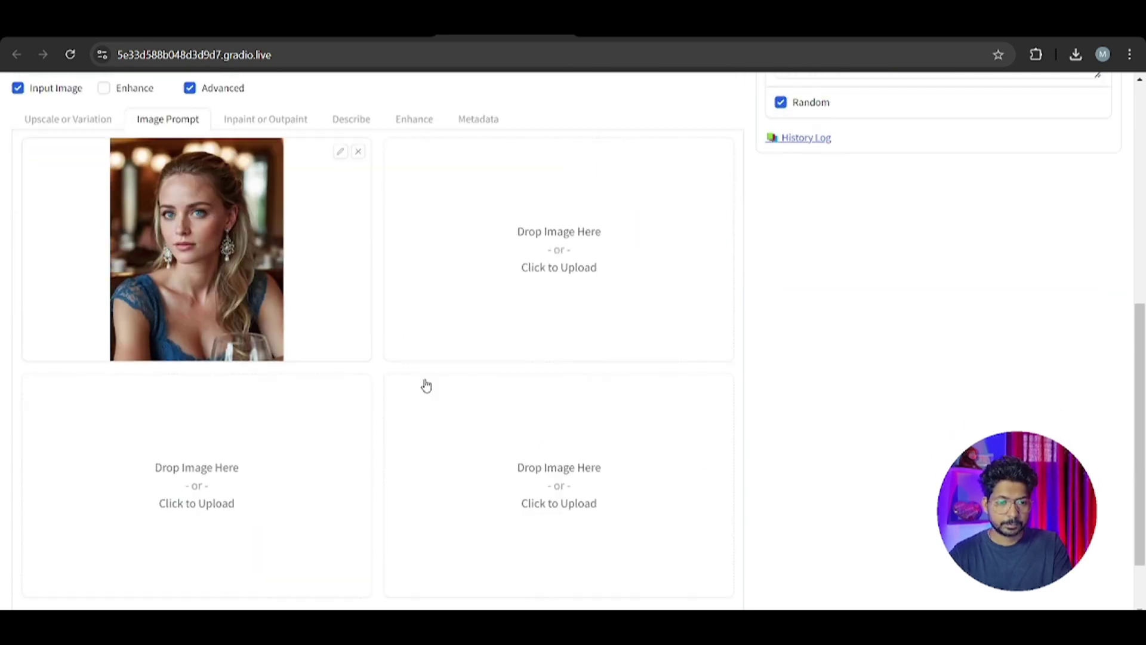
scroll(500, 390, "down", 1)
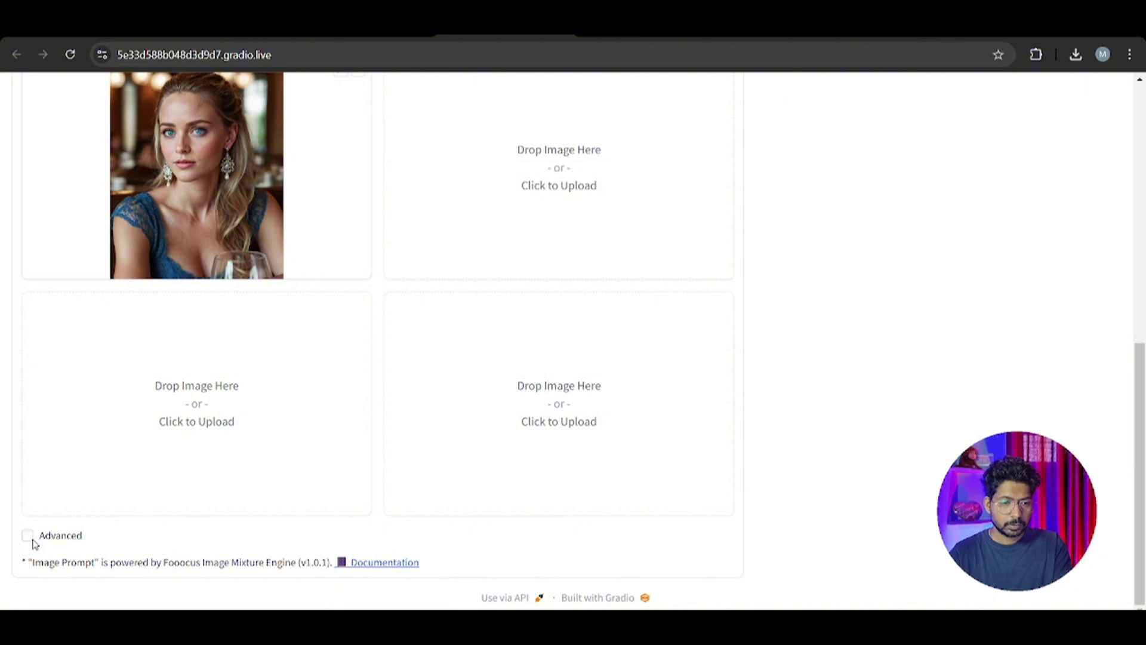
scroll(451, 424, "down", 5)
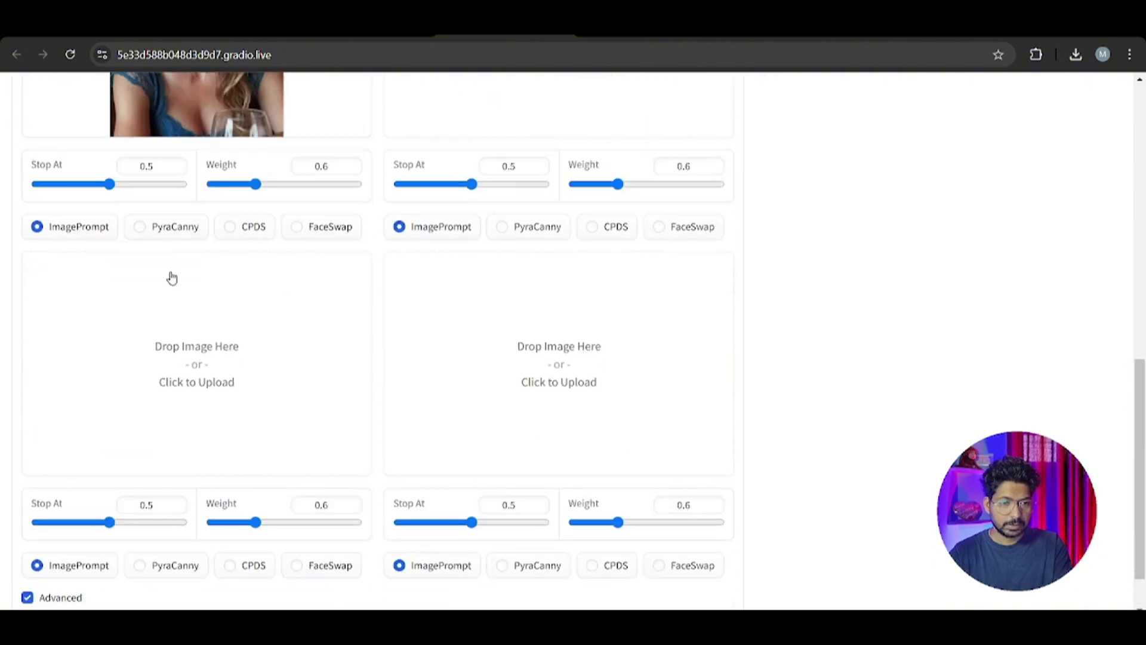
scroll(358, 310, "up", 2)
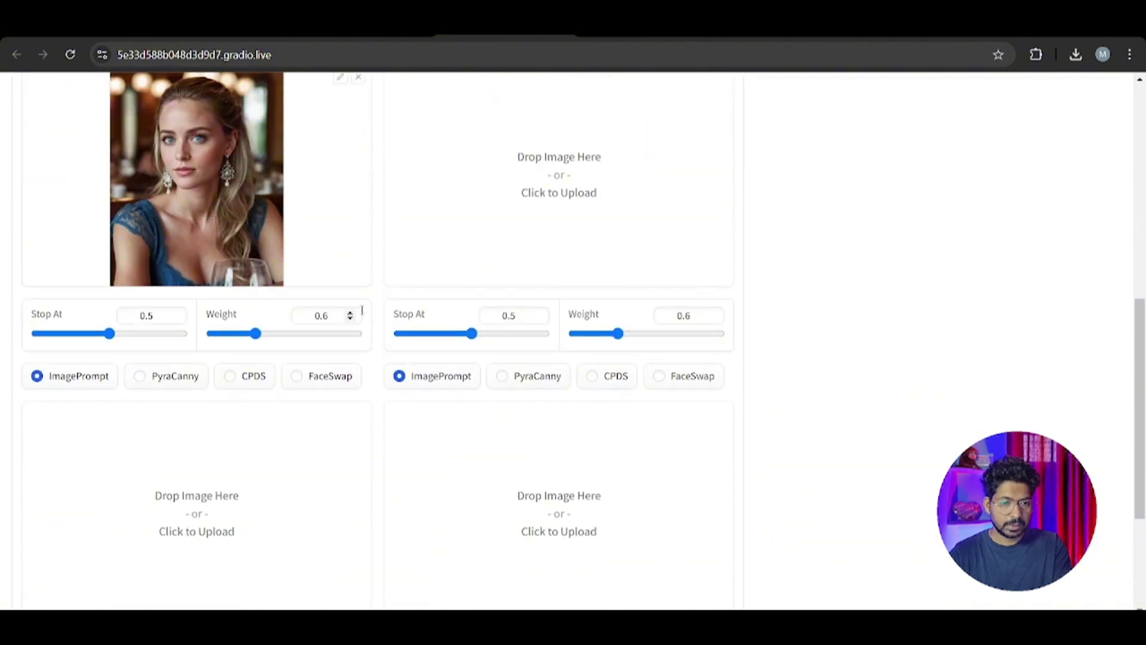
left_click(295, 382)
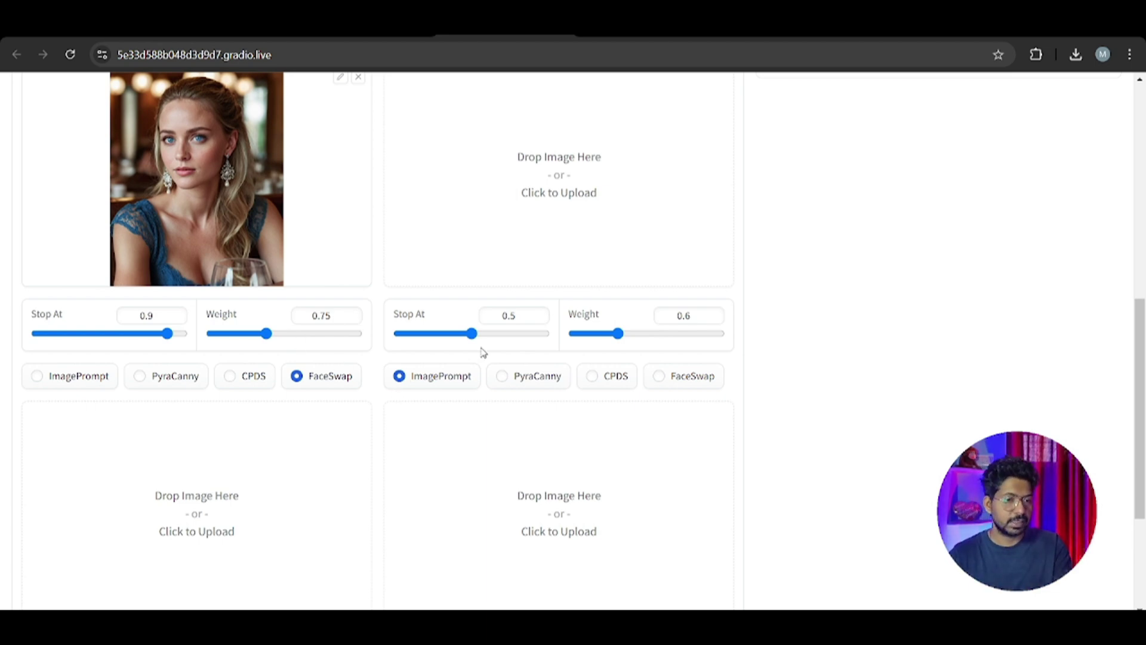
scroll(346, 314, "down", 3)
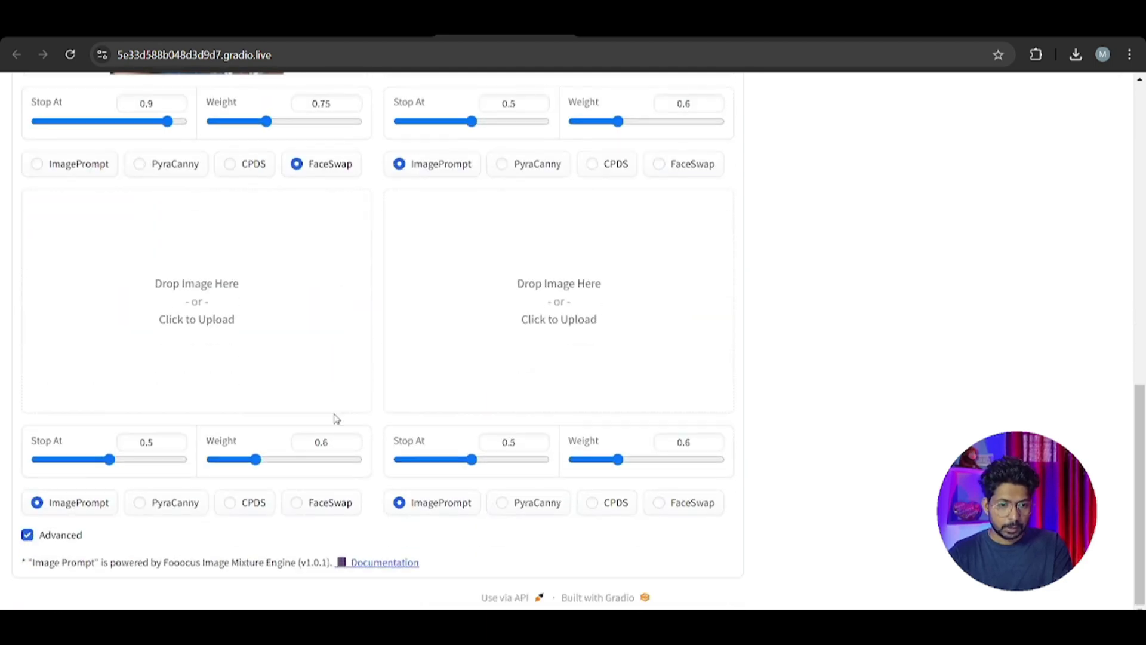
scroll(376, 382, "up", 6)
scroll(599, 411, "down", 3)
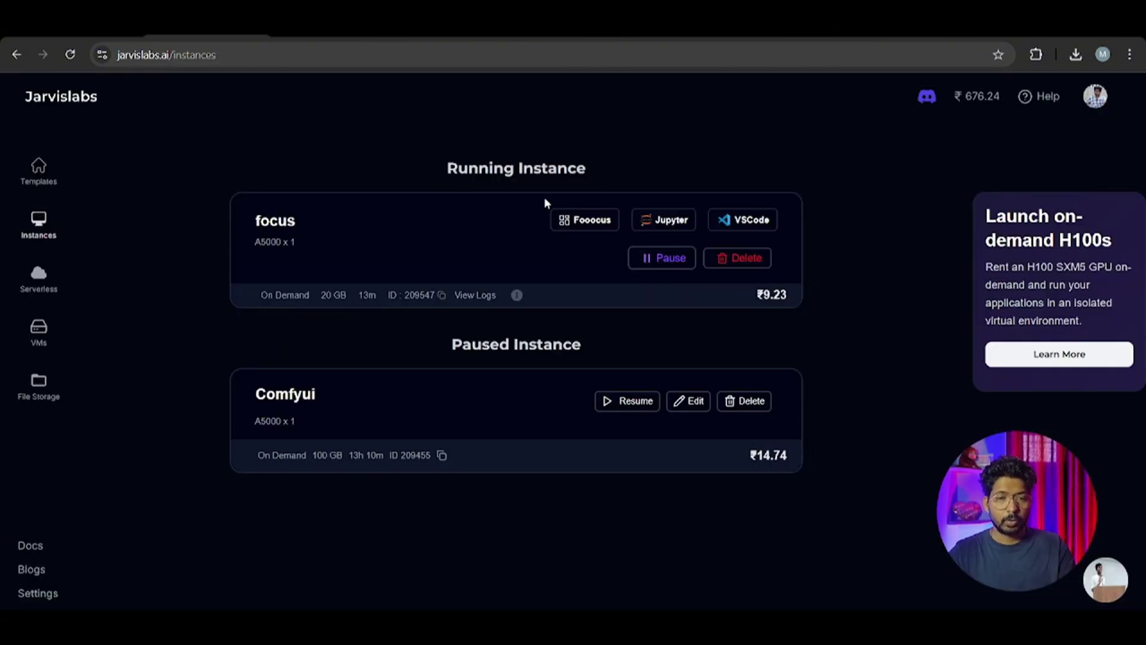
Switch to Jarvislabs, open Fooocus from the running "focus" instance and review its preset, performance and aspect ratio settings
left_click(592, 225)
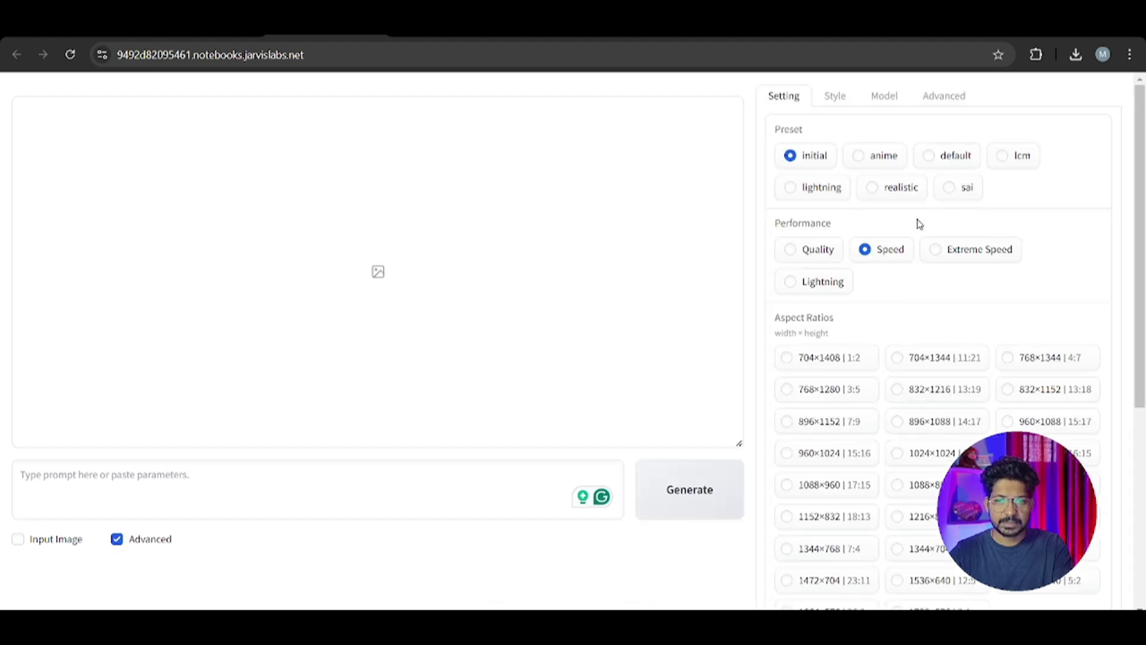
scroll(914, 289, "down", 5)
scroll(868, 376, "up", 5)
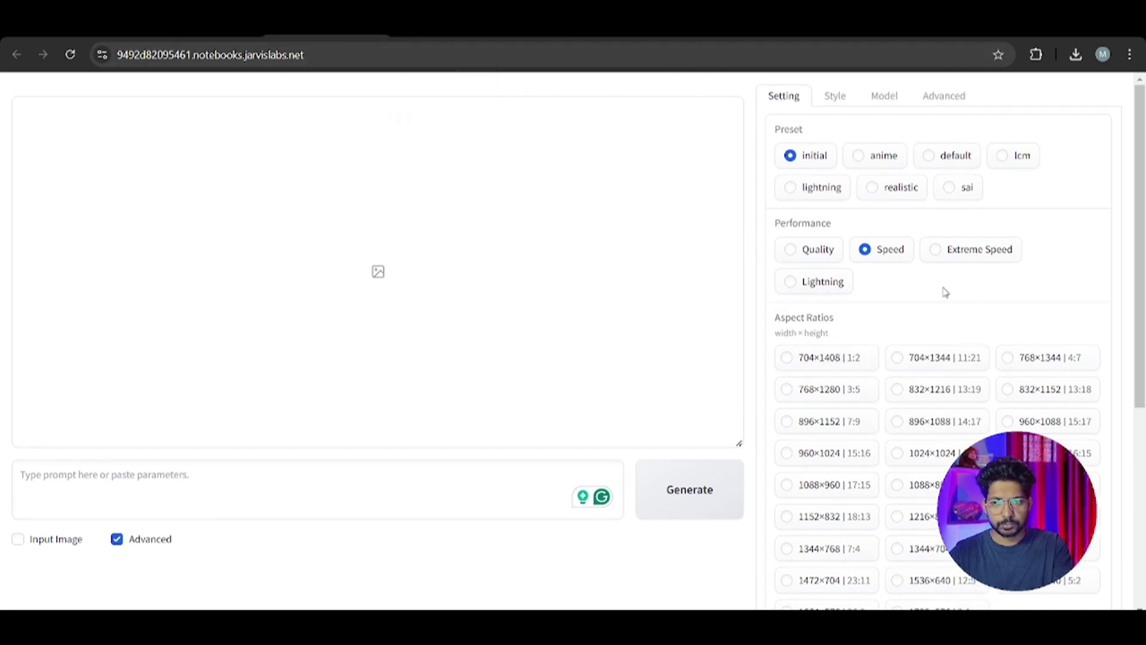
scroll(847, 110, "down", 1)
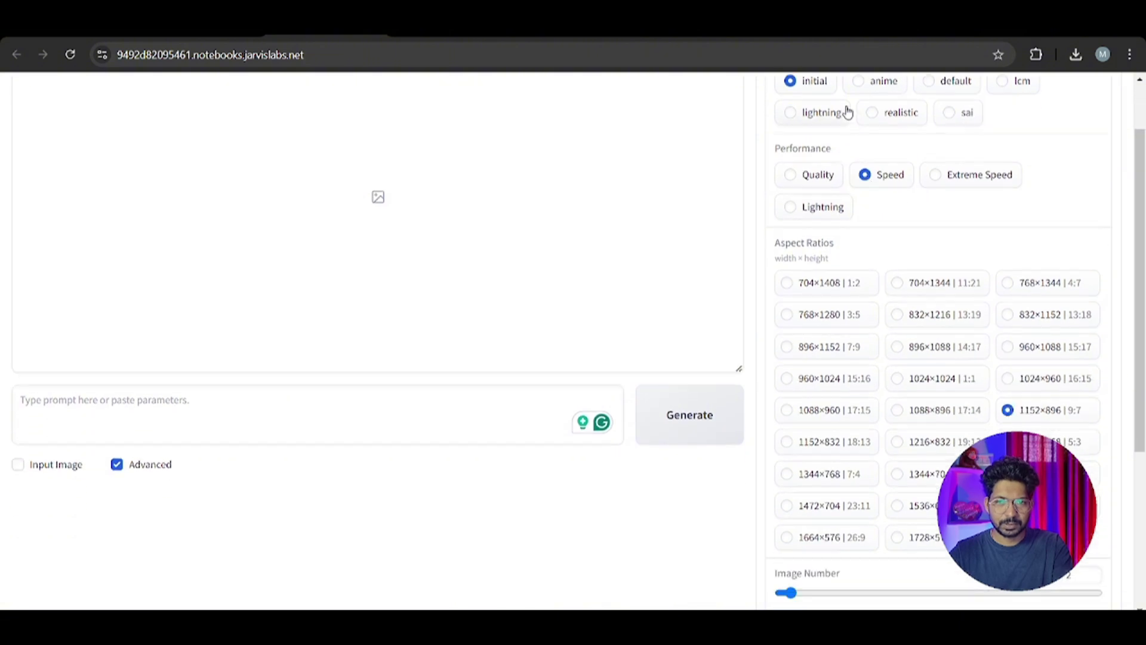
scroll(849, 120, "up", 1)
Review the style and model options and list the available SDXL base models
left_click(836, 100)
left_click(886, 99)
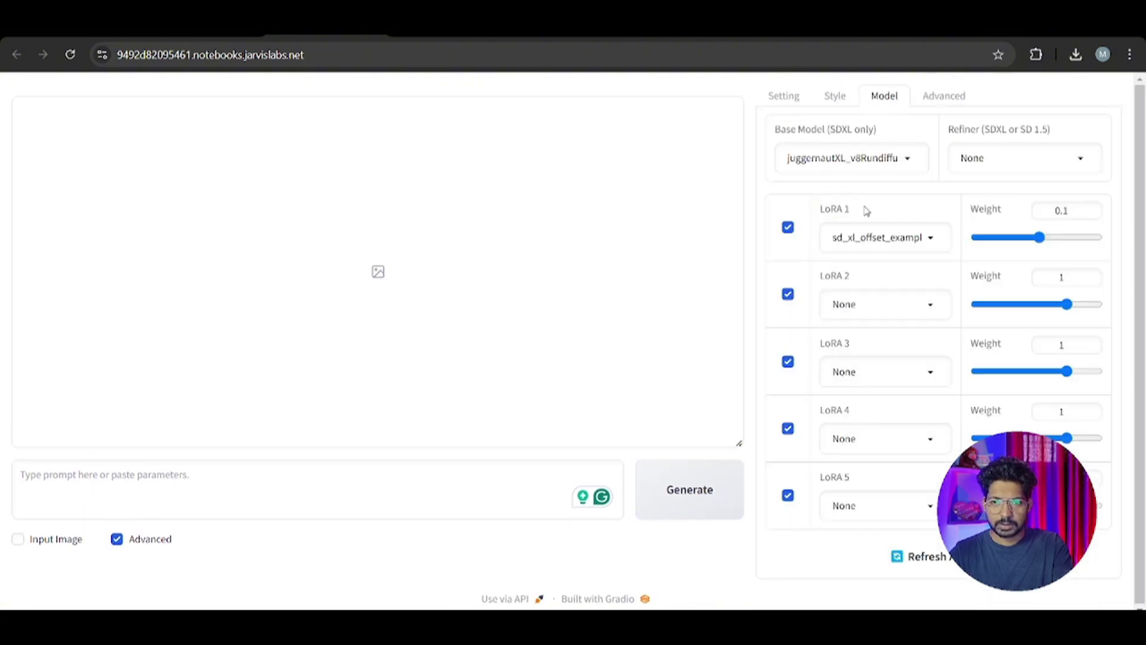
left_click(896, 160)
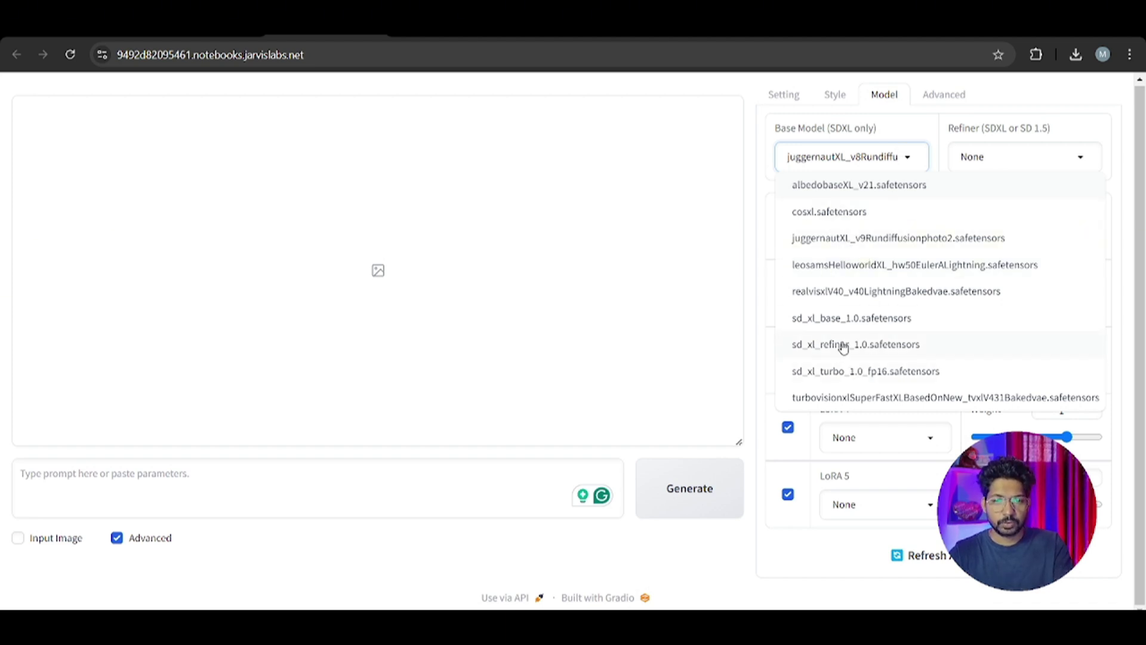
Close the base model list, return to the general settings and try the anime preset
left_click(834, 103)
left_click(789, 97)
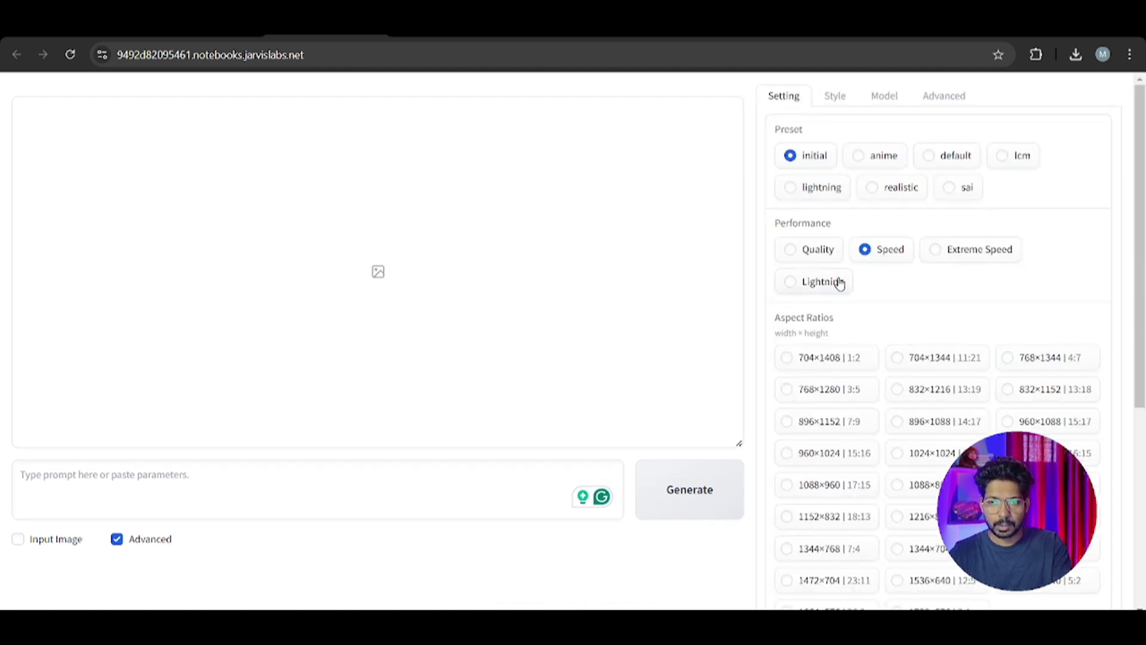
left_click(858, 159)
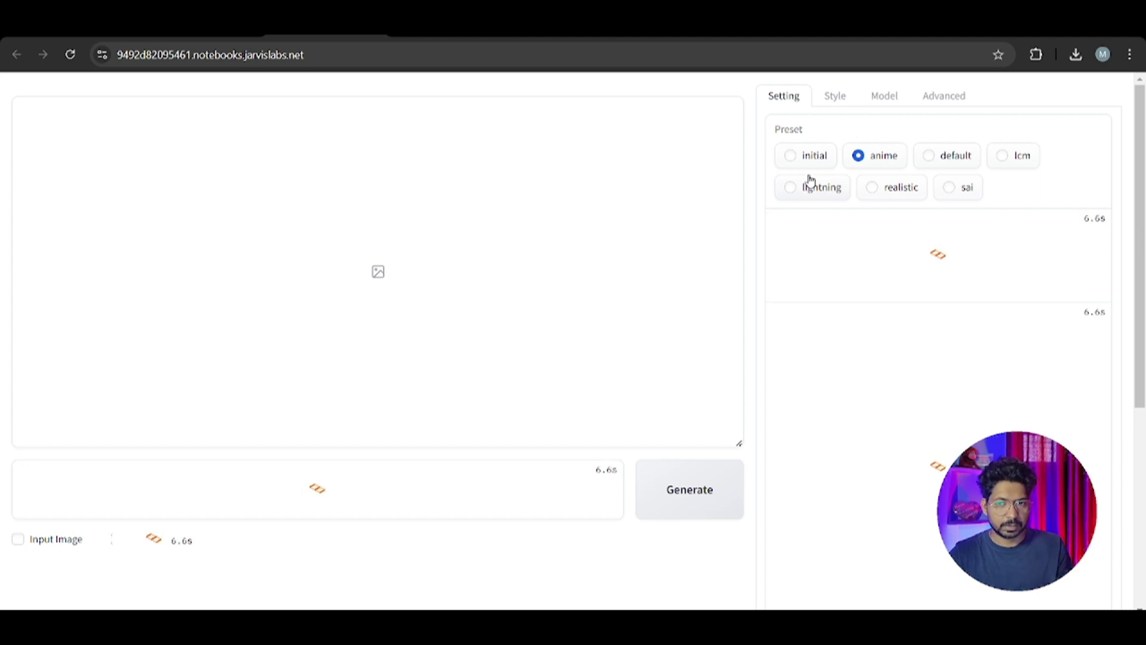
Review the FaceSwap reference, prompt and image settings while the beach images are generated
scroll(341, 364, "down", 7)
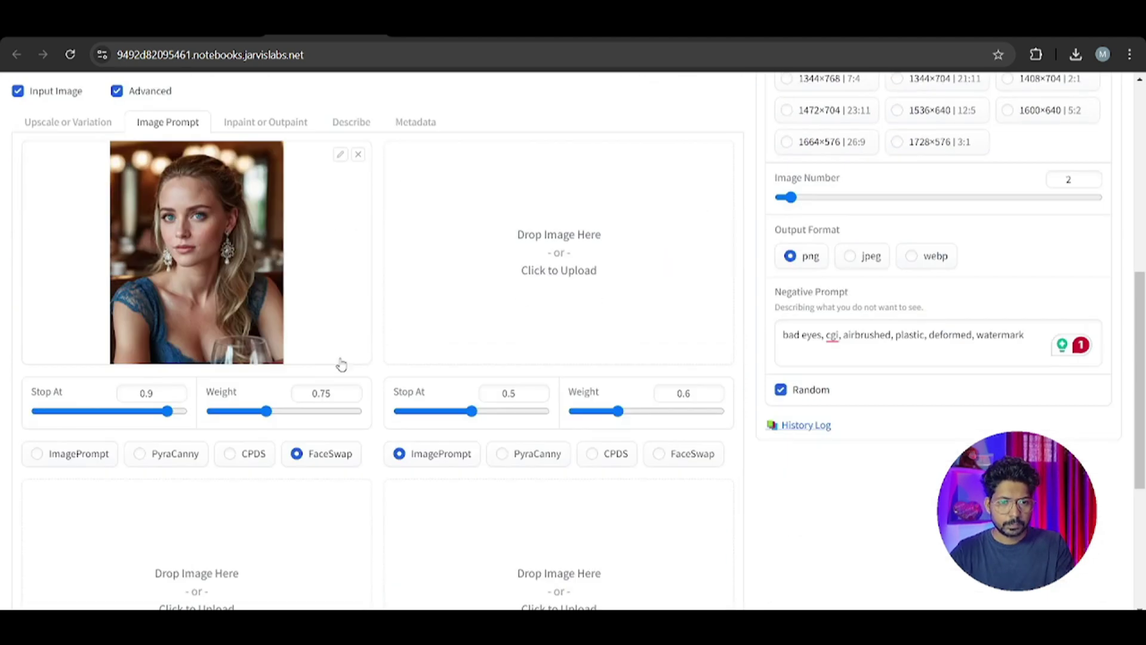
scroll(410, 297, "up", 4)
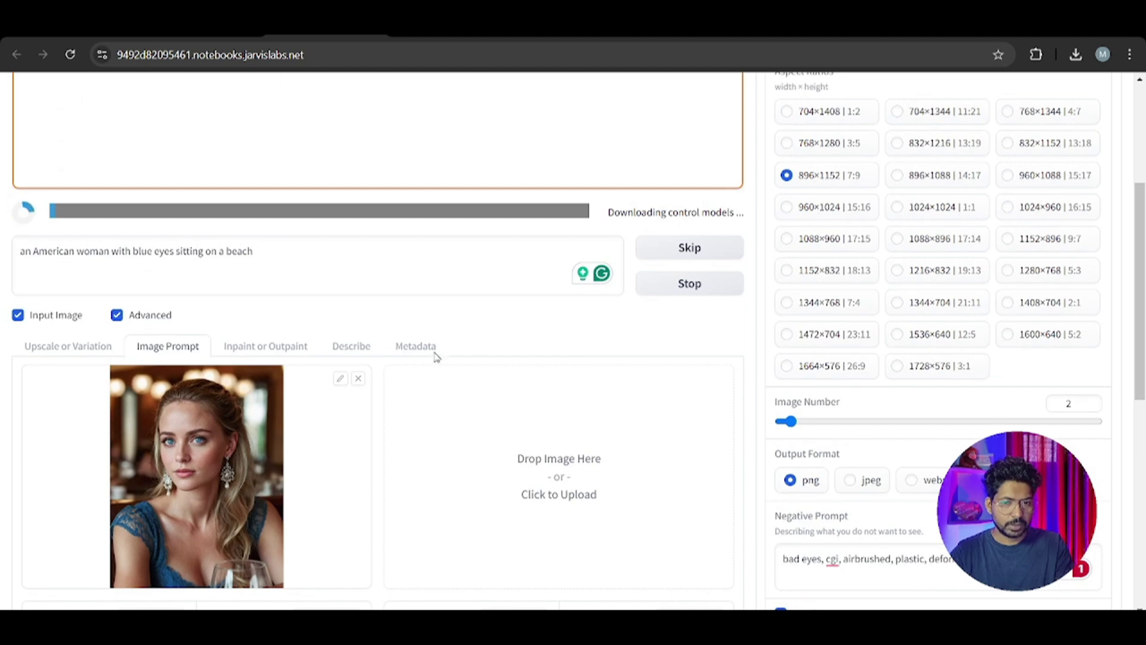
scroll(436, 356, "up", 4)
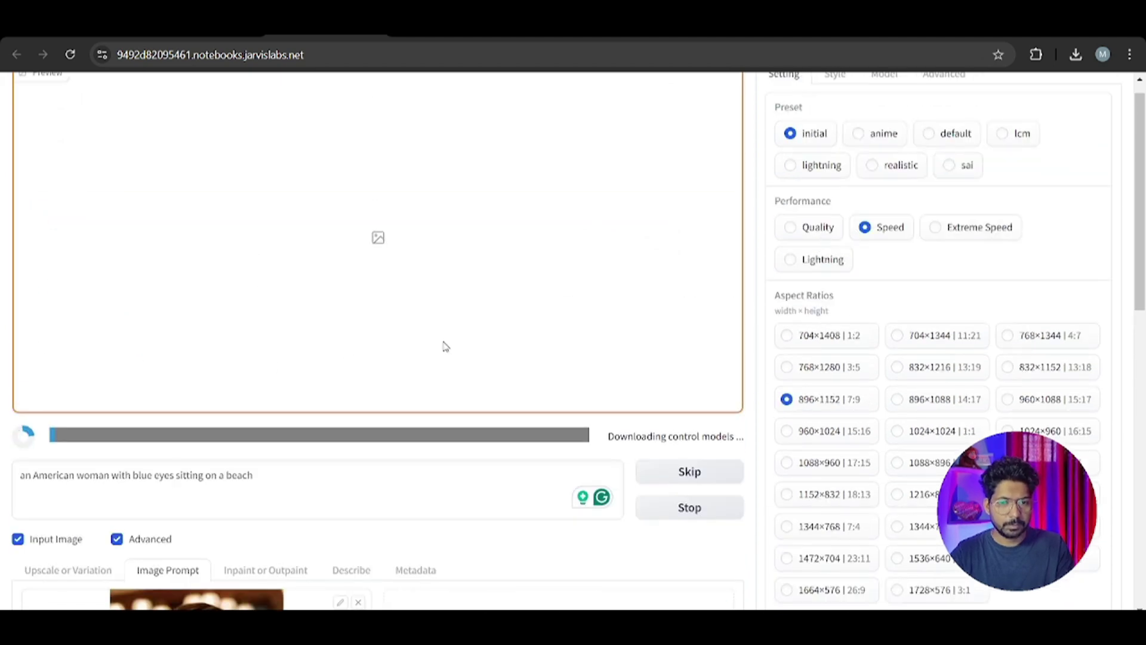
scroll(463, 297, "up", 1)
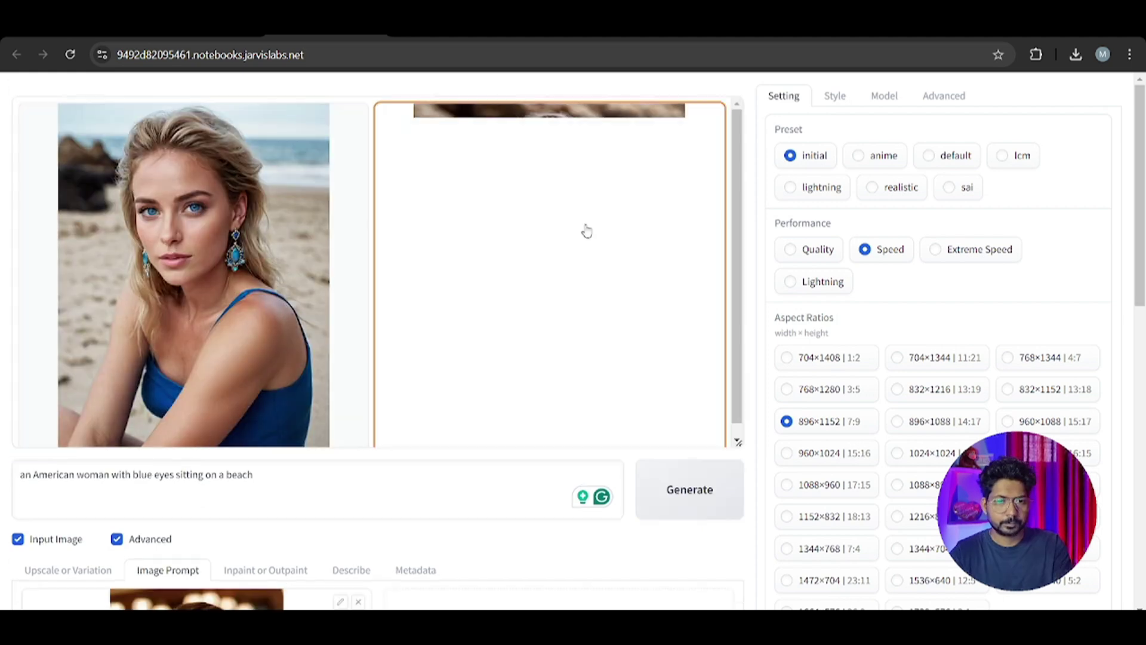
Compare the faces in the generated beach images with the restaurant portrait used as the FaceSwap reference
scroll(509, 238, "down", 3)
scroll(509, 237, "up", 4)
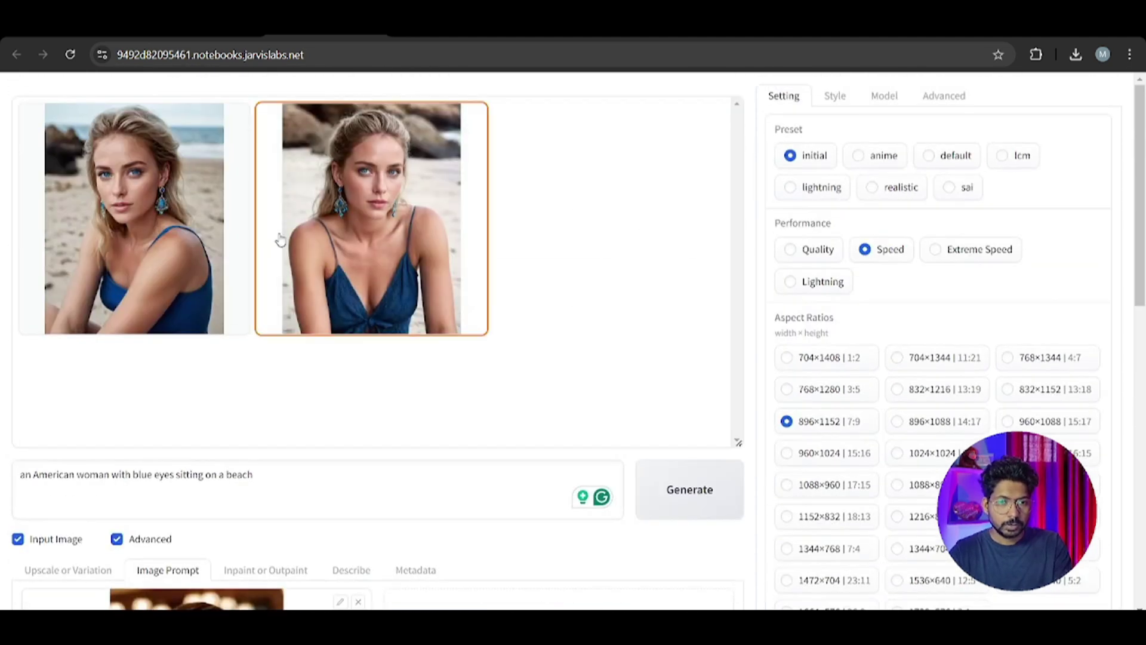
scroll(281, 240, "down", 6)
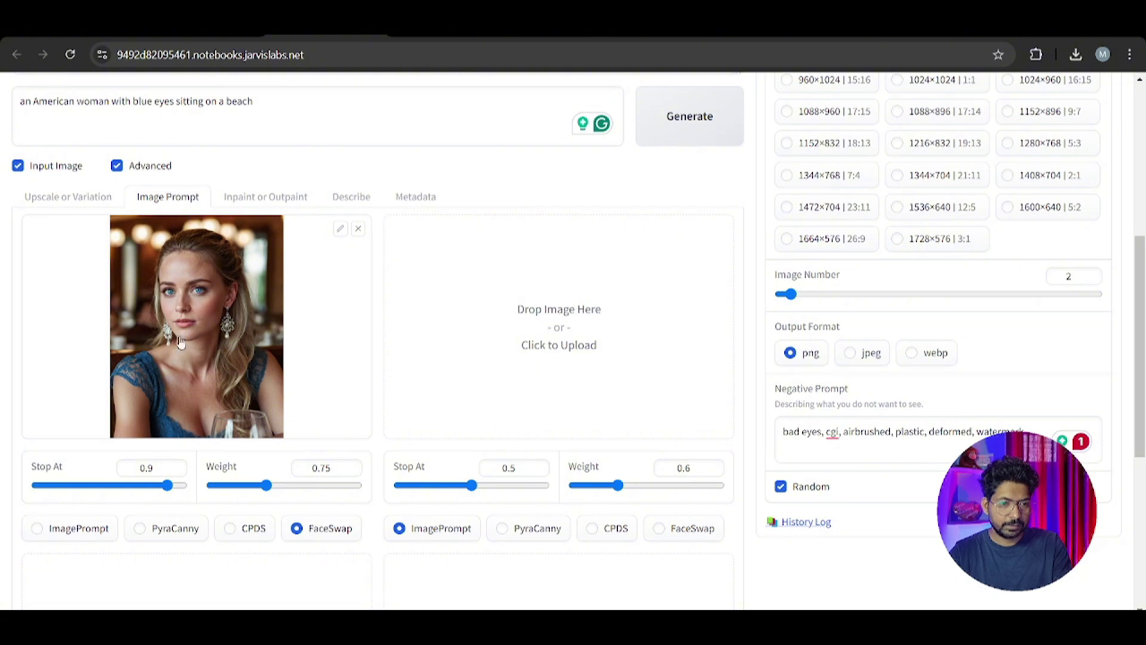
scroll(171, 309, "up", 5)
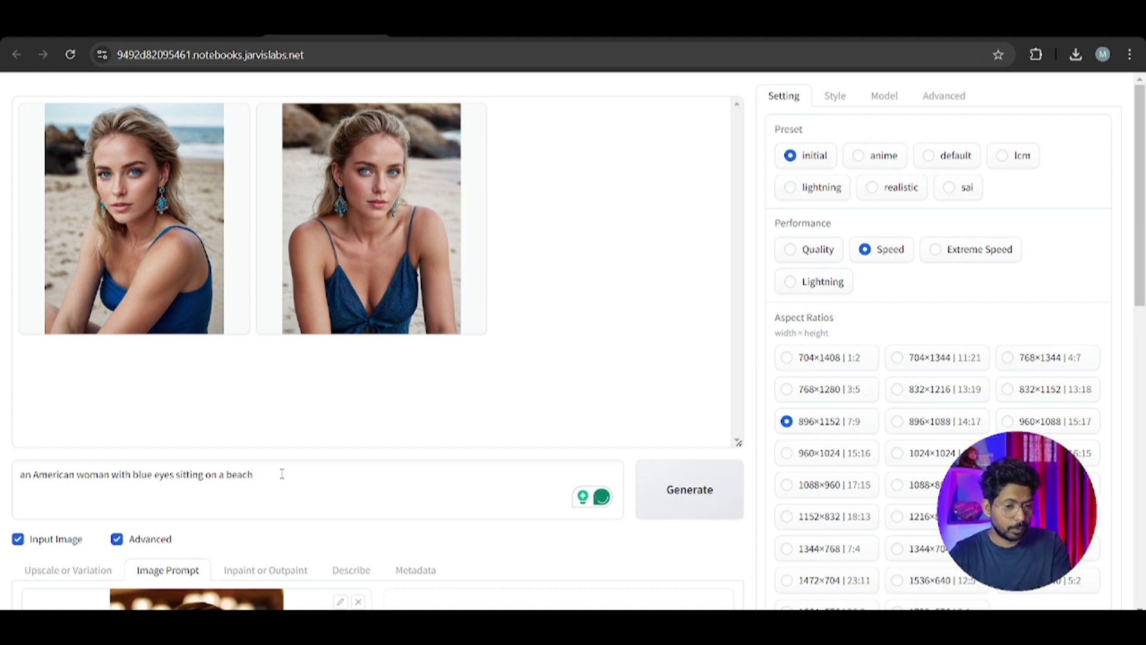
scroll(425, 382, "down", 2)
scroll(492, 256, "up", 2)
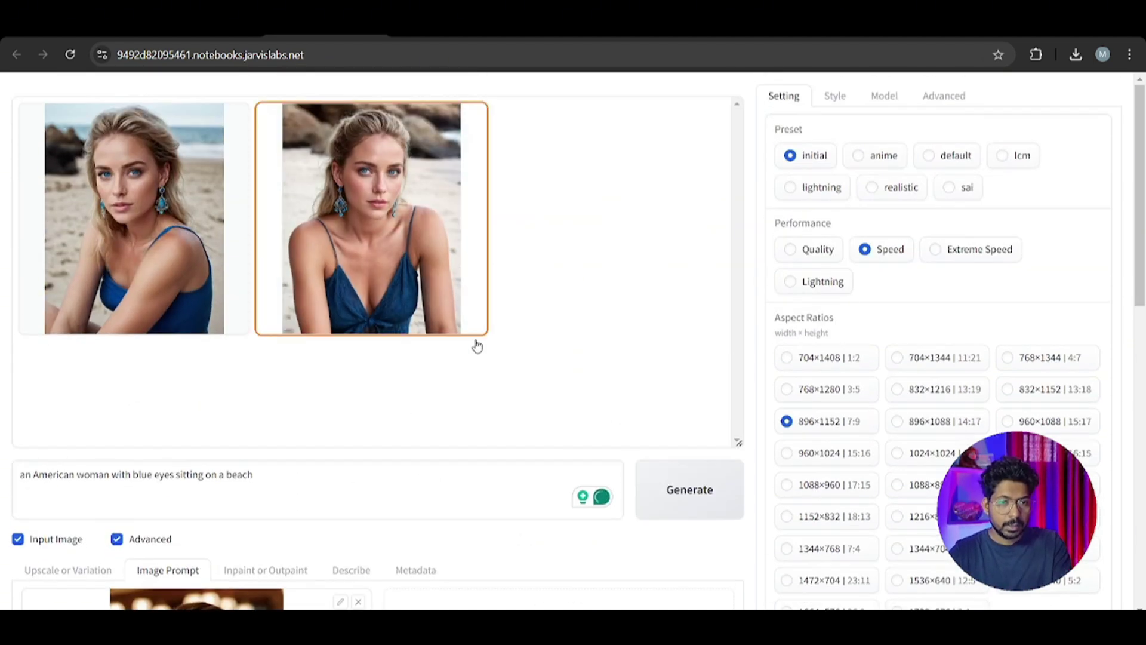
scroll(456, 128, "down", 3)
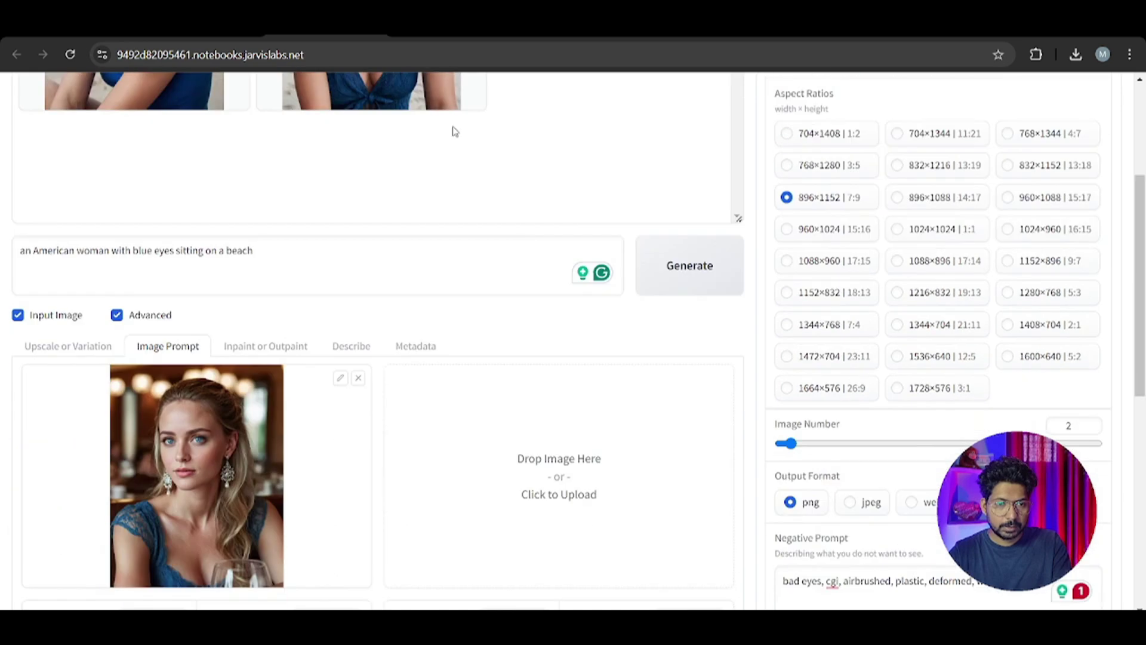
scroll(455, 189, "up", 2)
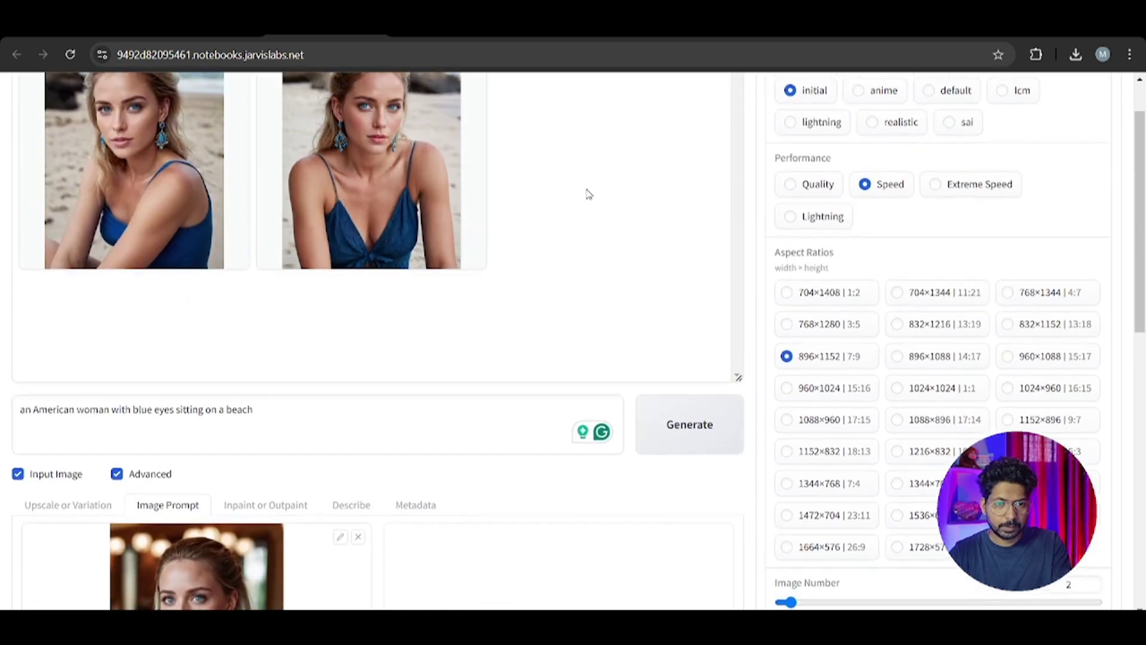
scroll(274, 353, "down", 3)
scroll(377, 274, "up", 4)
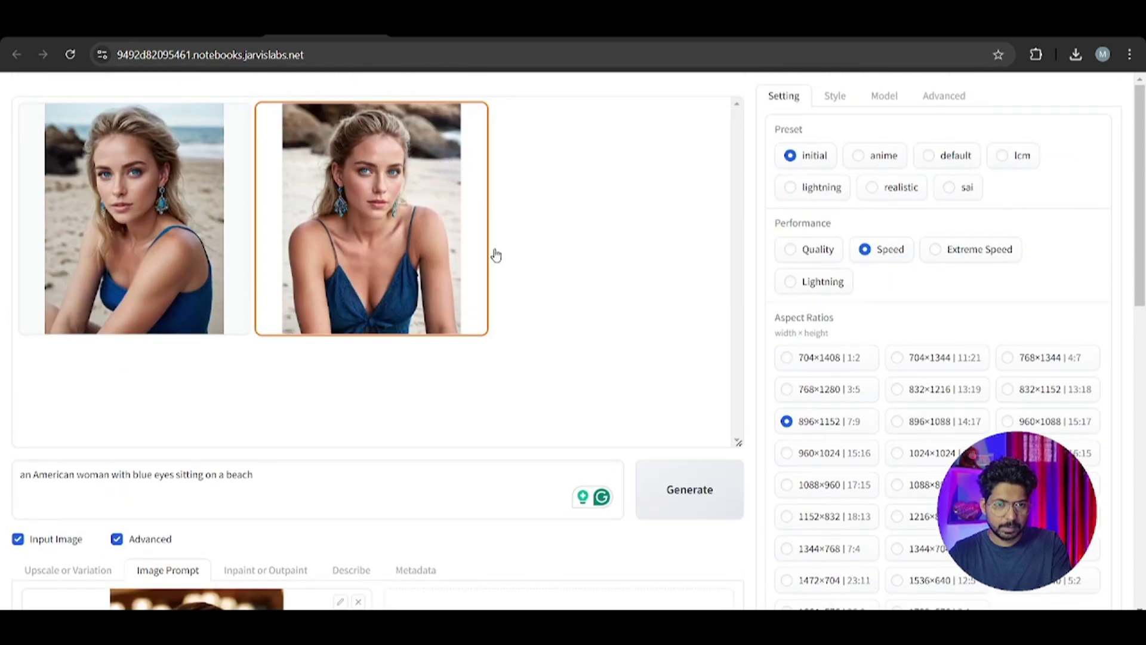
scroll(494, 253, "down", 1)
scroll(572, 209, "down", 2)
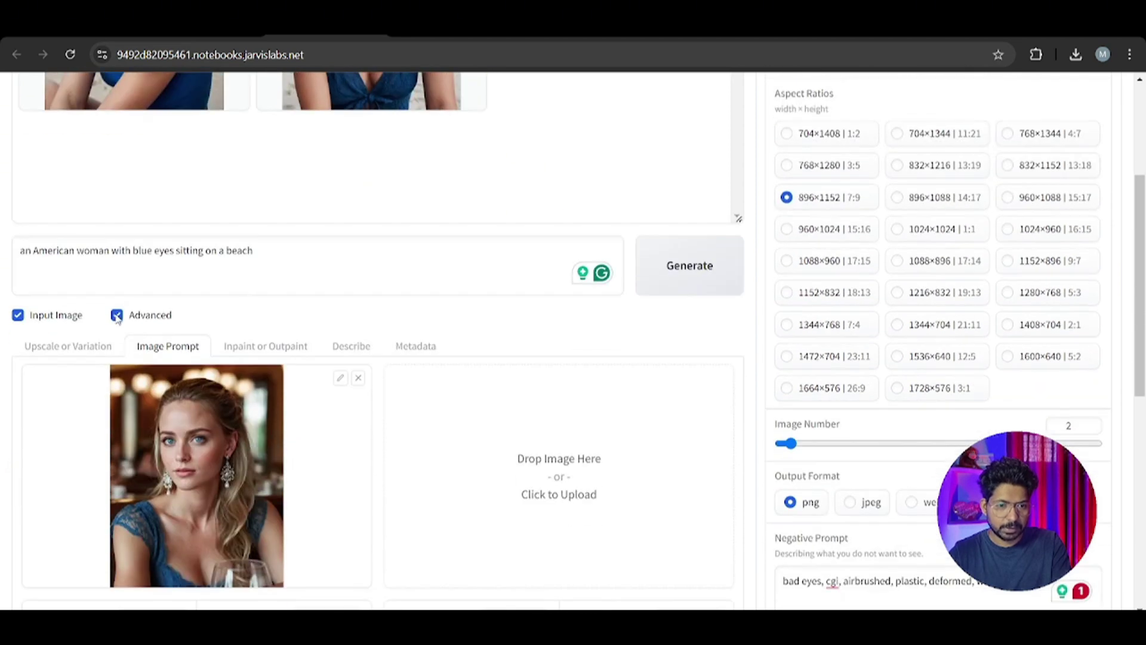
scroll(289, 317, "down", 2)
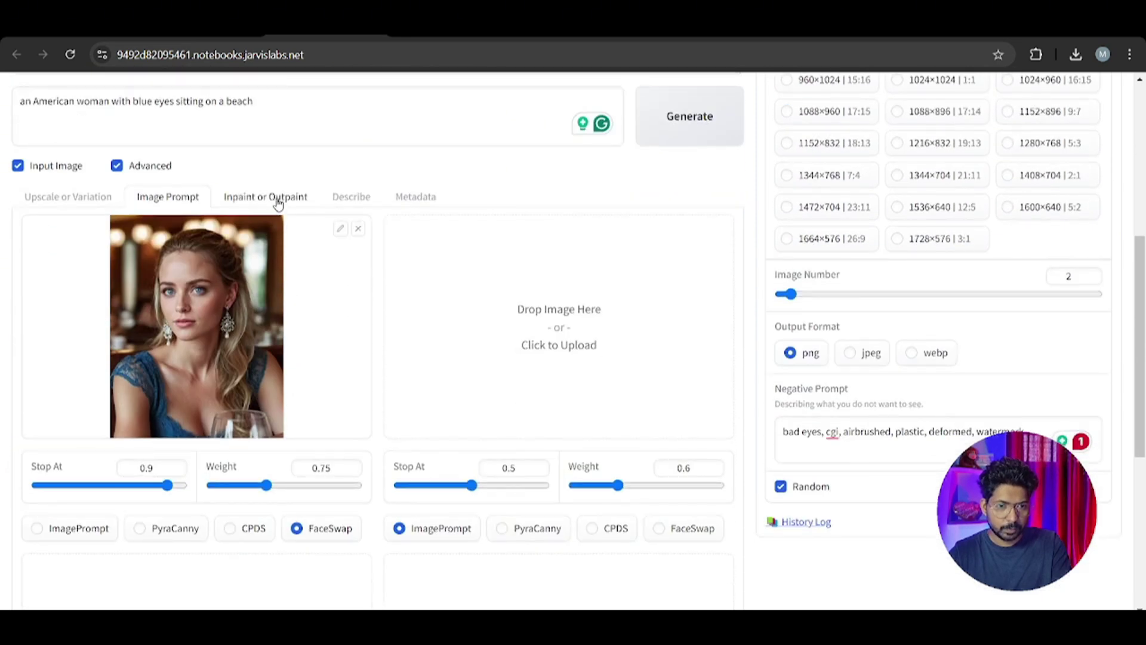
Load the generated beach portrait of the woman facing forward as the source image for Inpaint or Outpaint
scroll(298, 401, "up", 3)
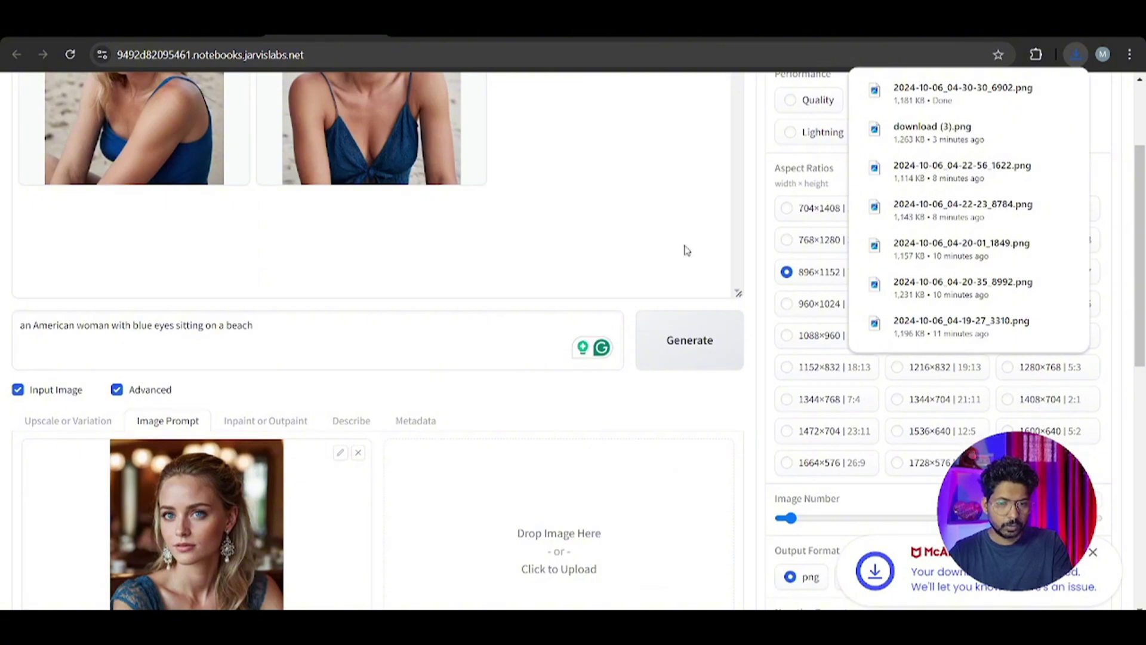
left_click(625, 235)
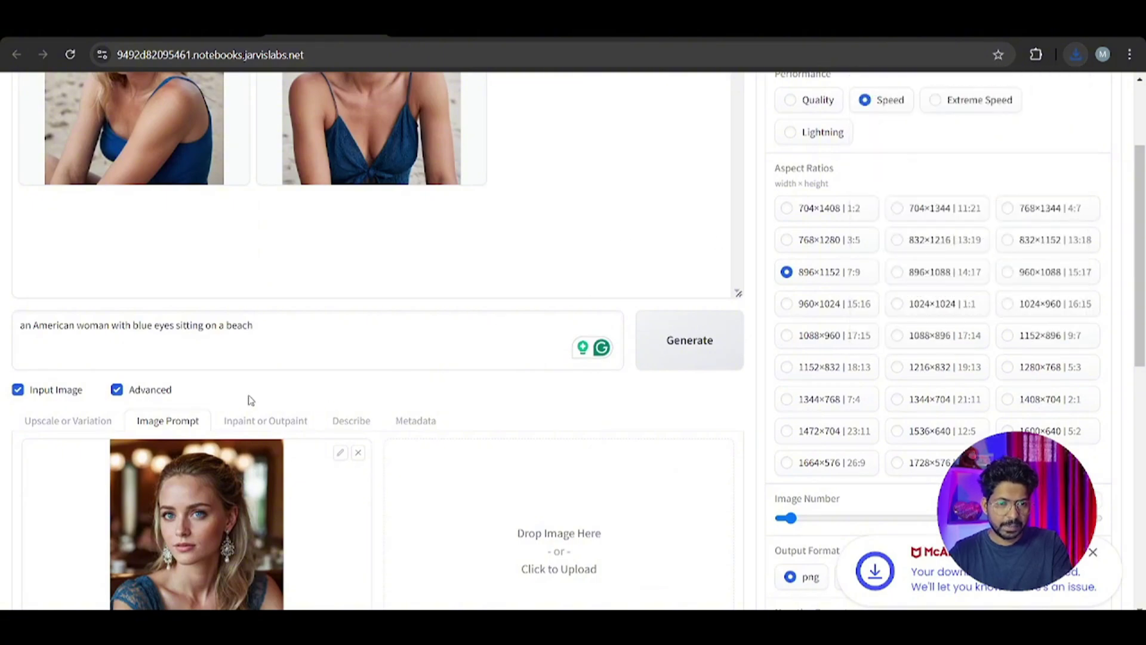
left_click(265, 427)
scroll(408, 271, "up", 5)
left_click_drag(371, 179, 371, 570)
scroll(440, 374, "down", 6)
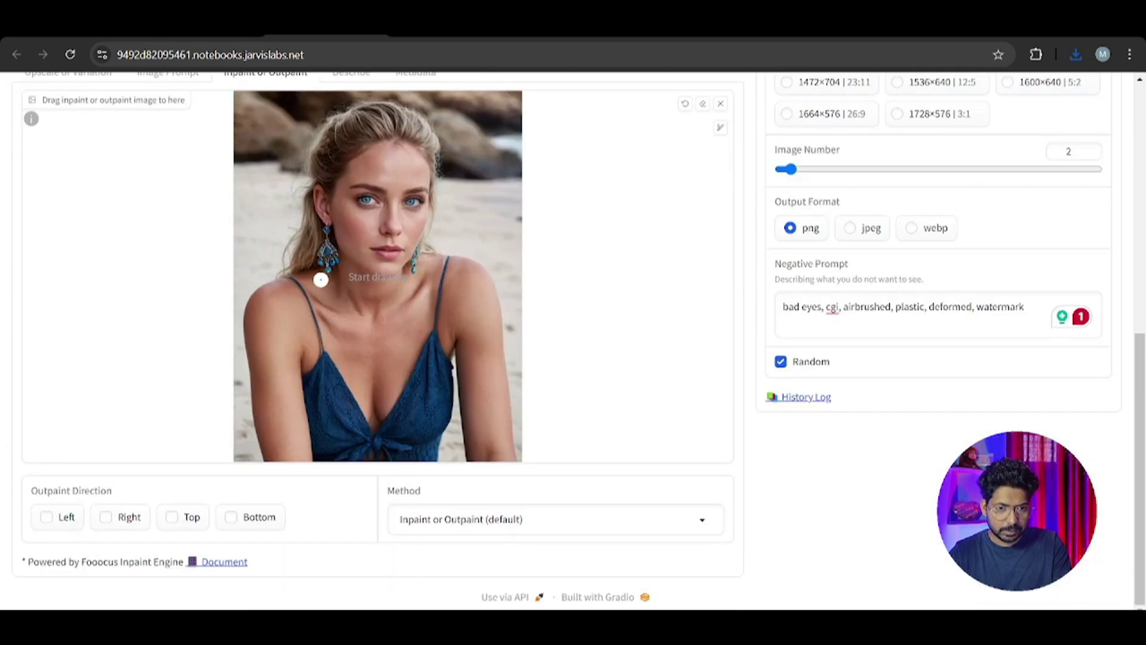
Mask a V-shaped necklace area from the woman's neck down to her chest and add "wearing necklace" to the prompt
mouse_move(320, 279)
left_mouse_down()
mouse_move(370, 368)
mouse_move(424, 271)
left_mouse_up()
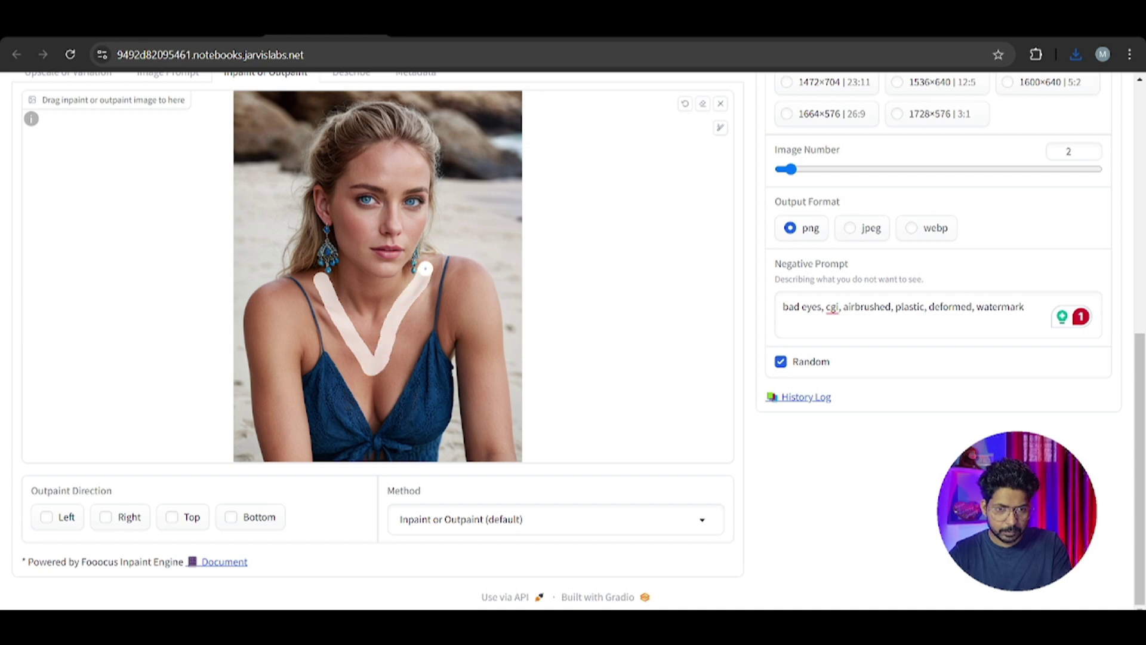
scroll(645, 292, "up", 6)
scroll(333, 358, "down", 6)
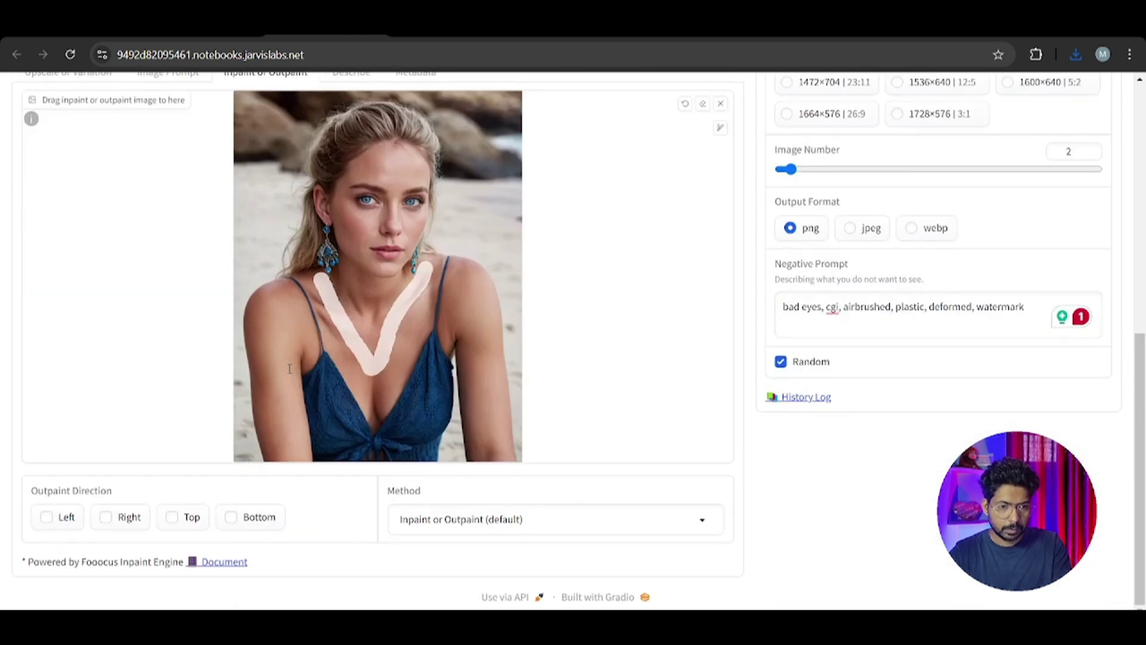
scroll(650, 373, "up", 5)
scroll(681, 334, "down", 1)
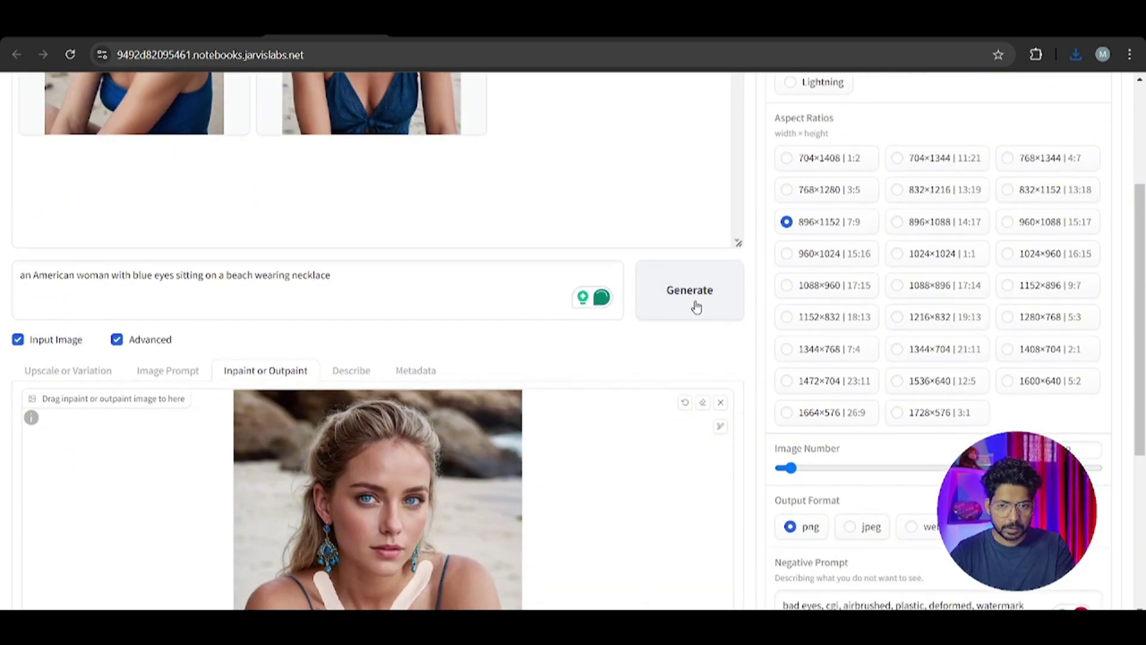
Set the image number to 1, generate the necklace inpaint and compare the result with the masked source
left_click_drag(790, 468, 780, 469)
left_click(667, 300)
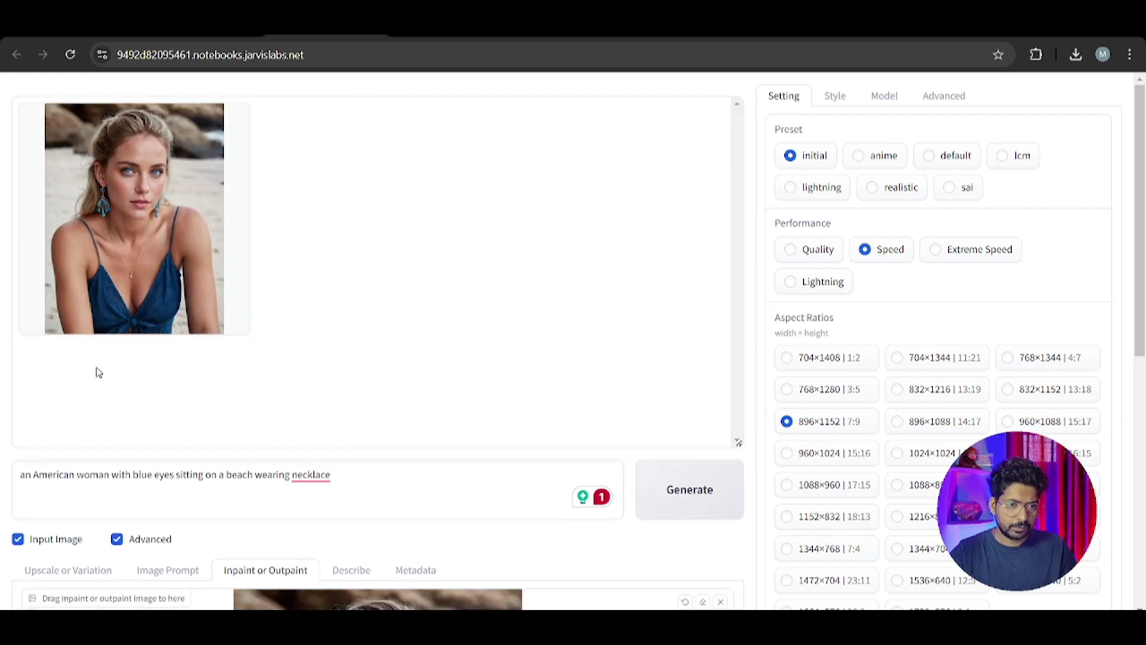
scroll(133, 440, "down", 4)
scroll(133, 440, "up", 4)
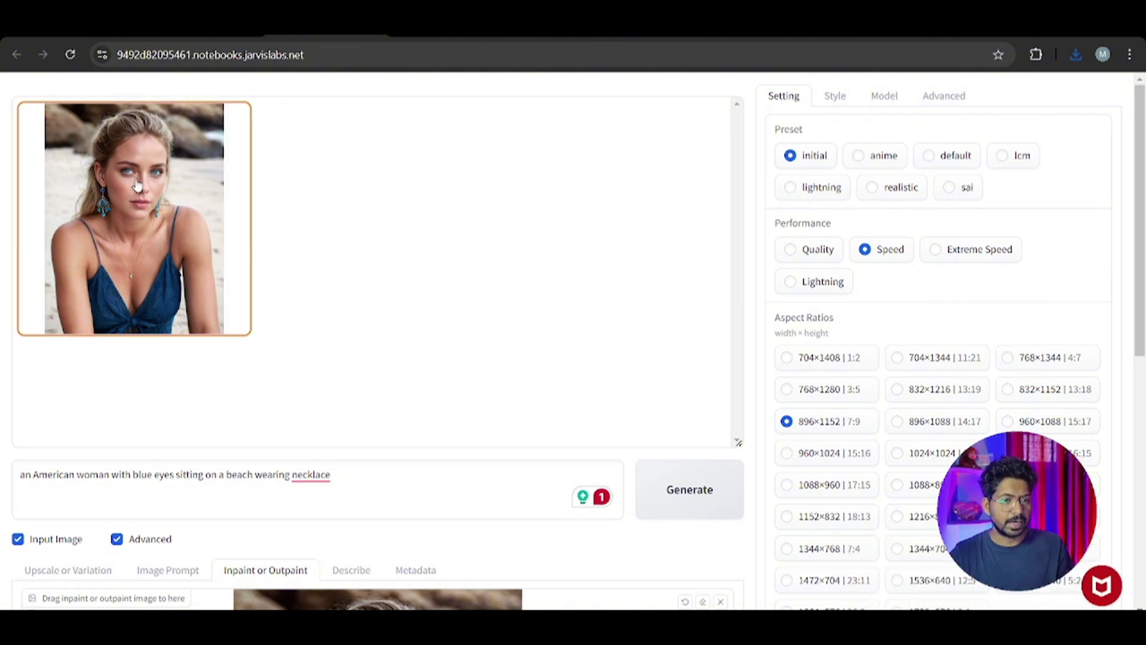
Mask both of the woman's eyes as well and change the eye colour in the prompt to red
scroll(365, 324, "down", 7)
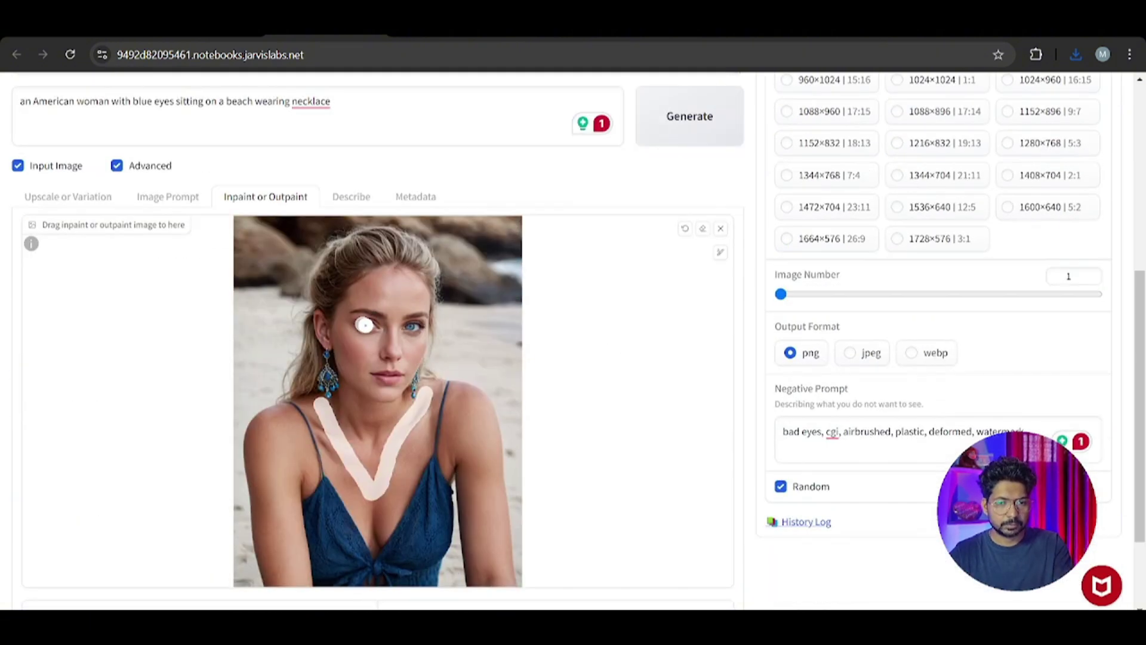
left_click_drag(364, 325, 409, 327)
double_click(142, 101)
type("red")
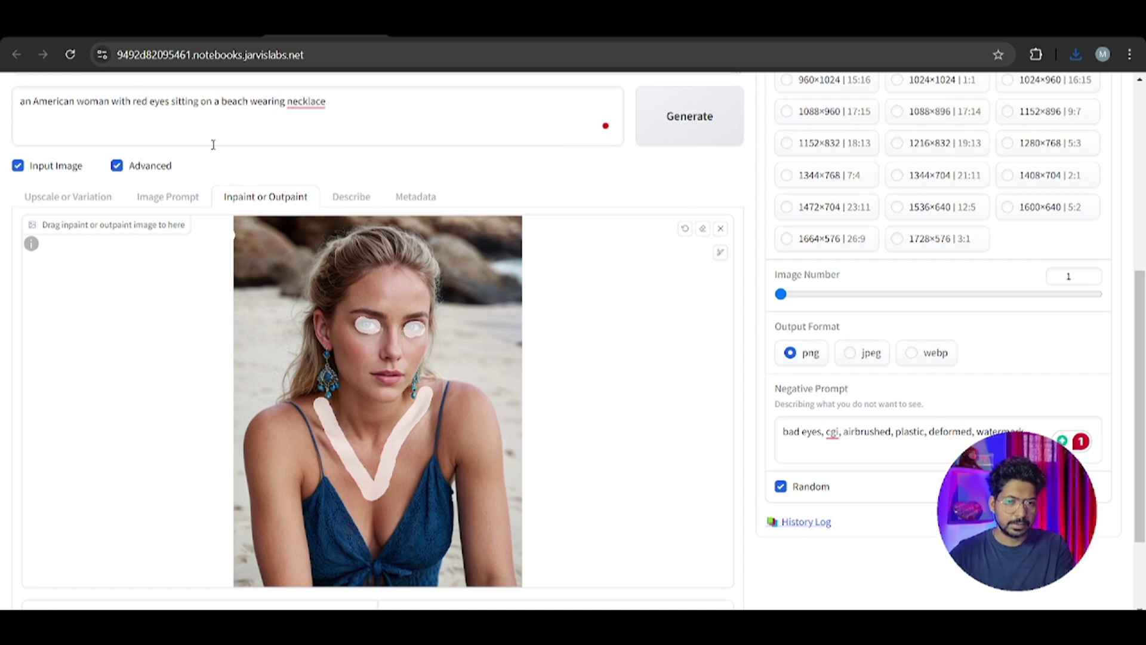
Generate the inpainted image with the eye and necklace masks and compare it with the masked source
left_click(681, 123)
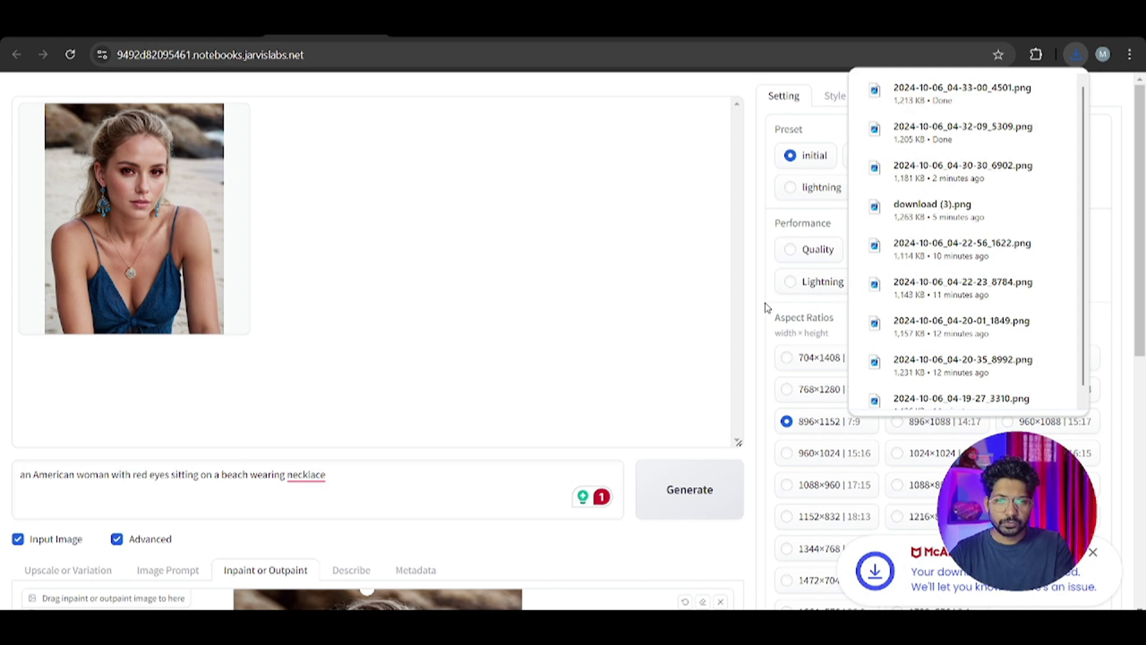
scroll(850, 315, "down", 5)
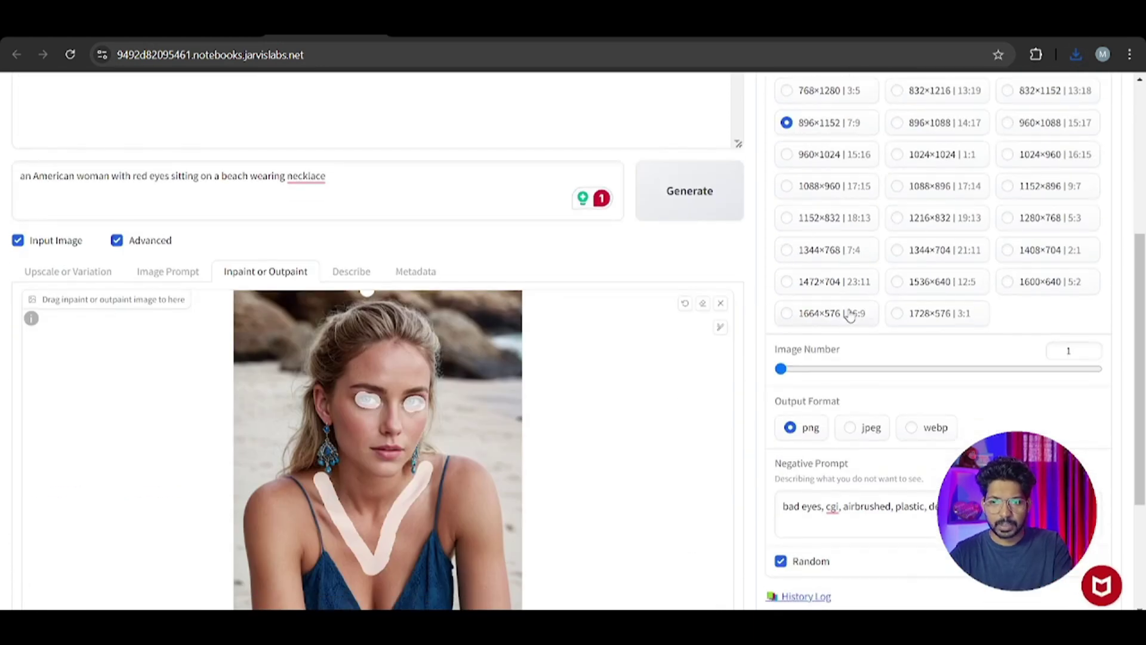
scroll(959, 246, "up", 5)
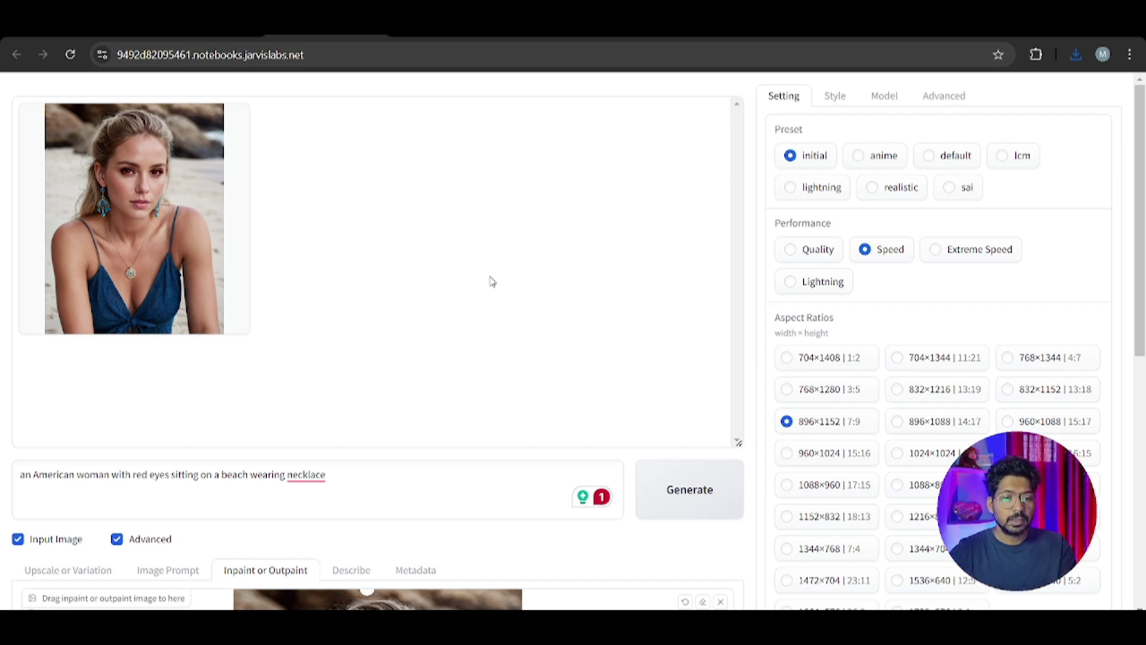
Correct the end of the prompt to "wearing a necklace" using the suggested article
left_click(305, 475)
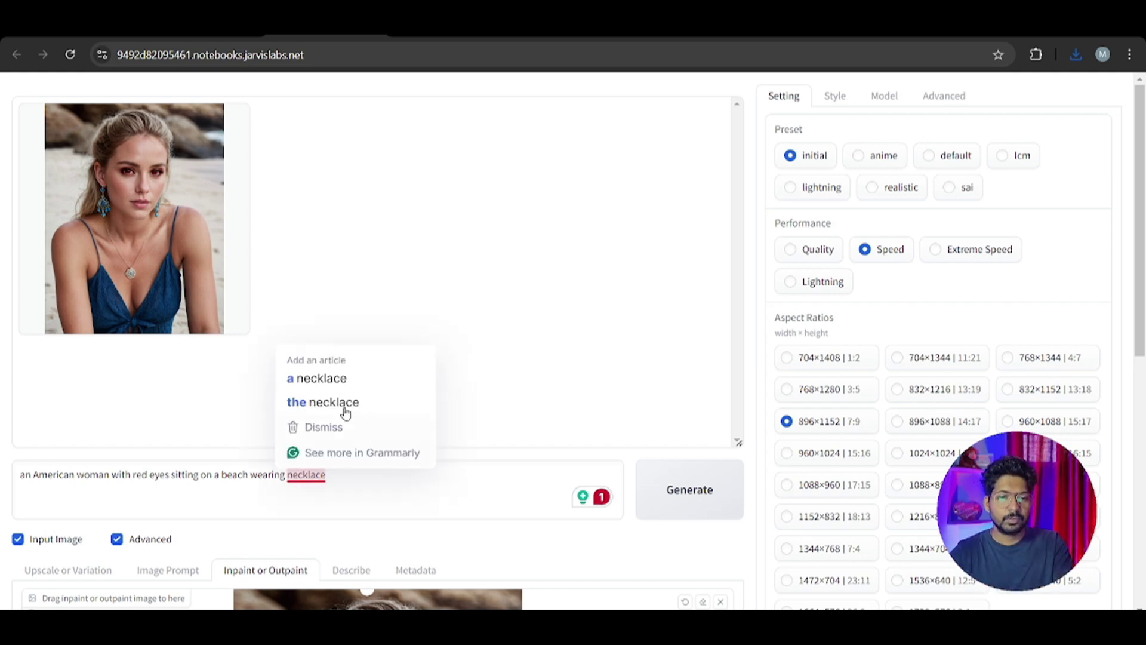
left_click(325, 376)
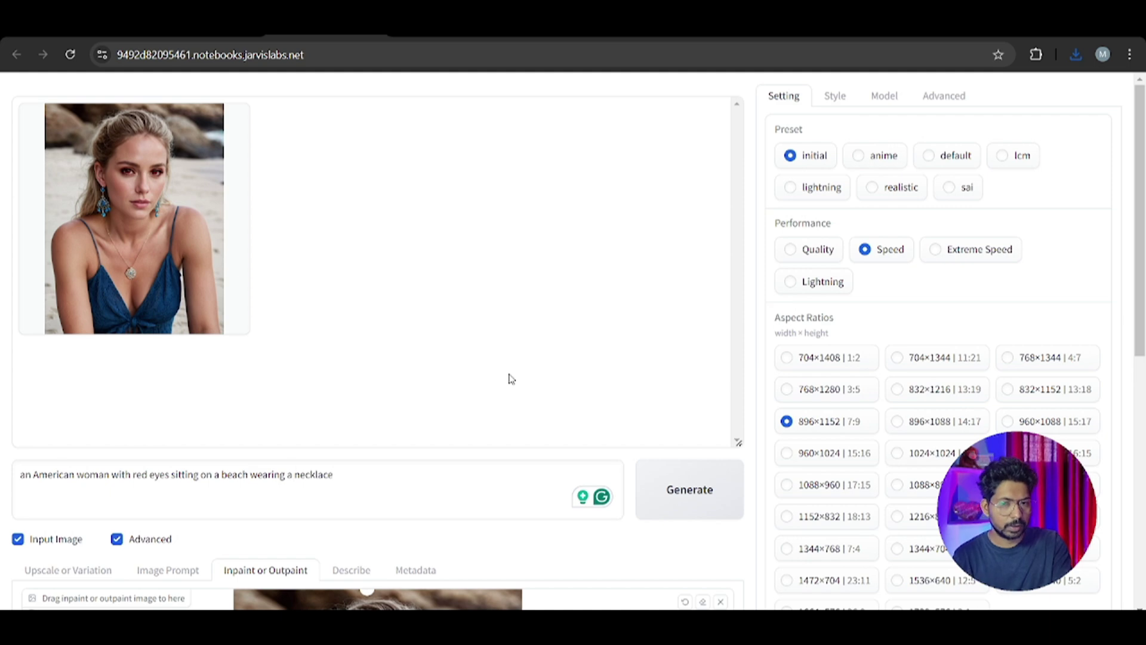